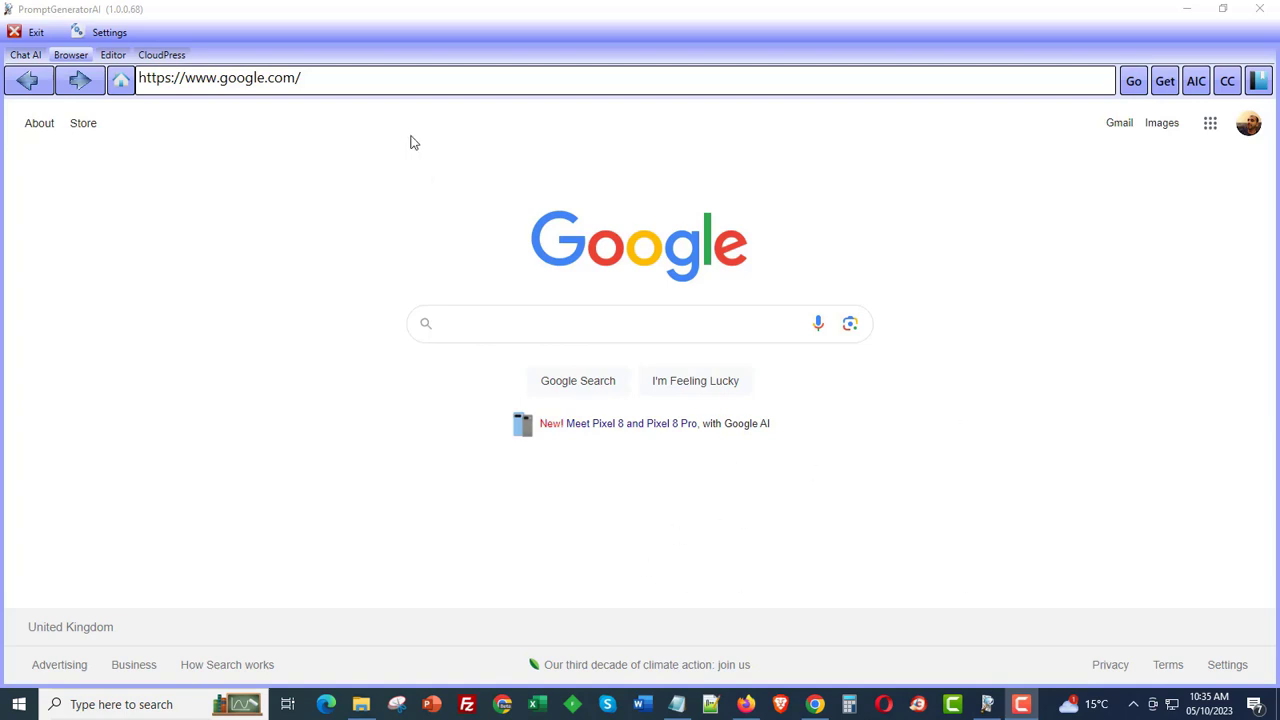
Search Google for bigseotechniques.com/blog and open the Big SEO Techniques blog from the results.
left_click(396, 87)
left_click(396, 87)
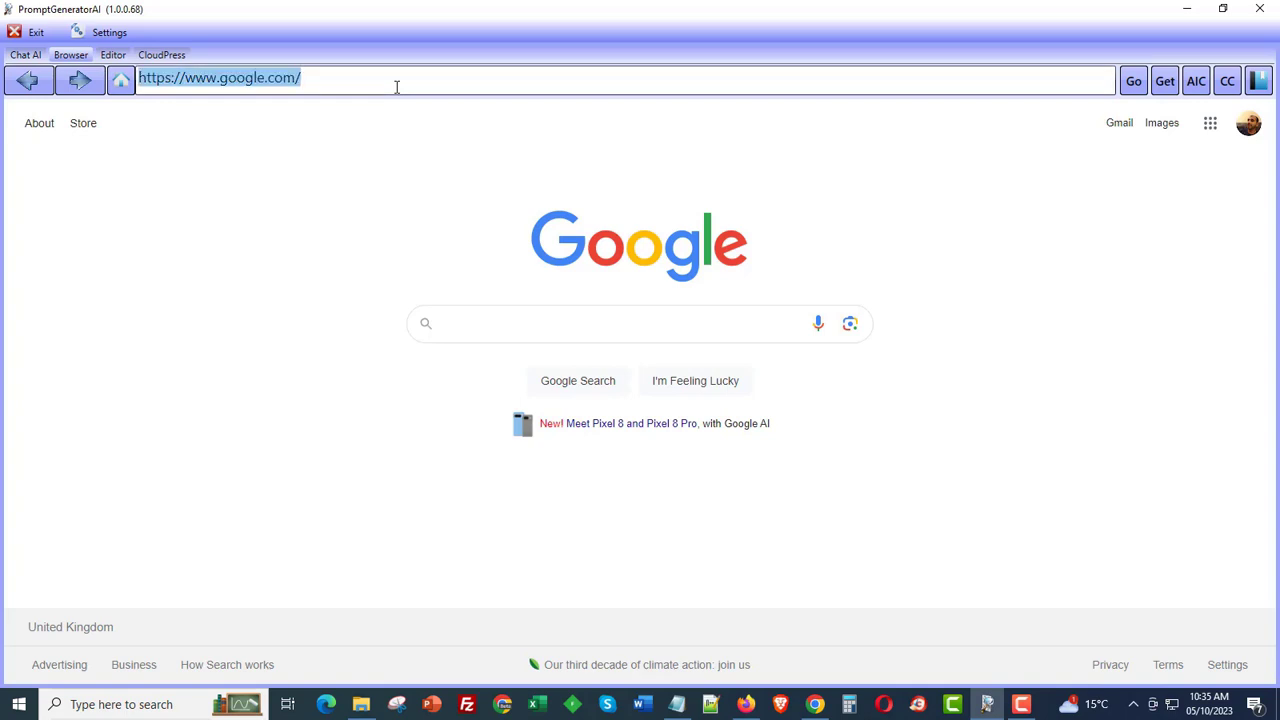
left_click(466, 340)
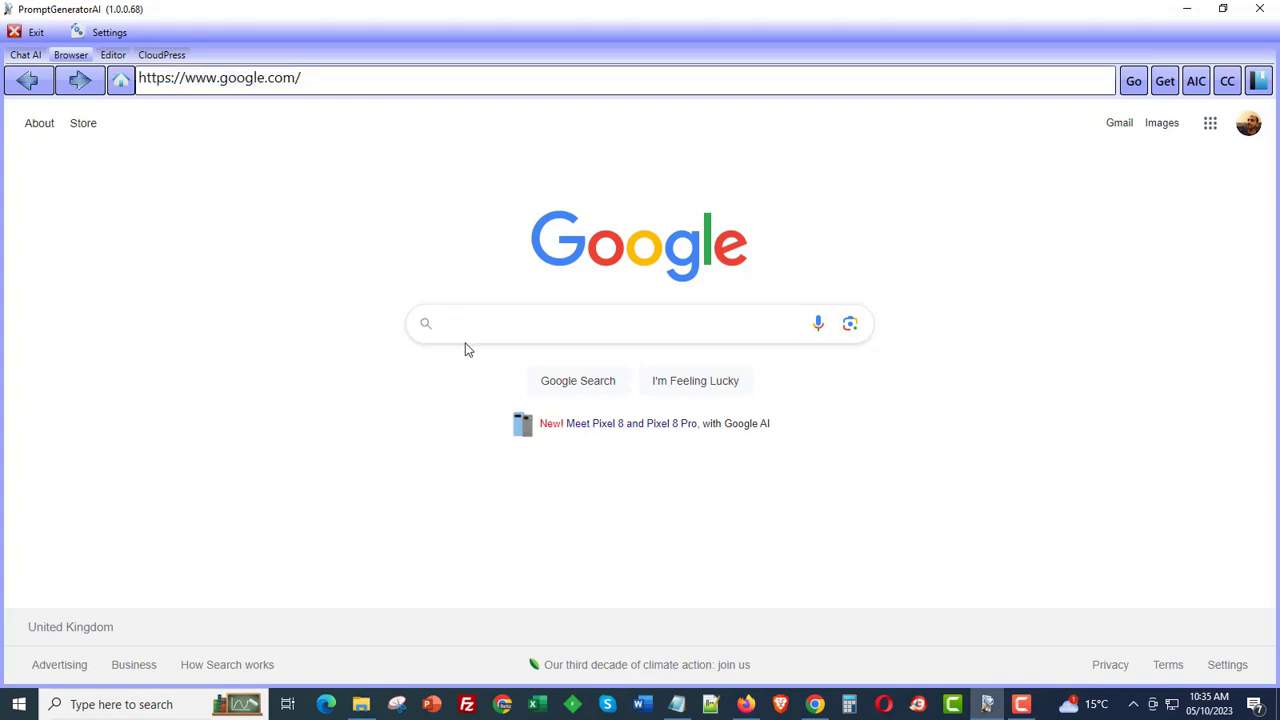
type("bigseo")
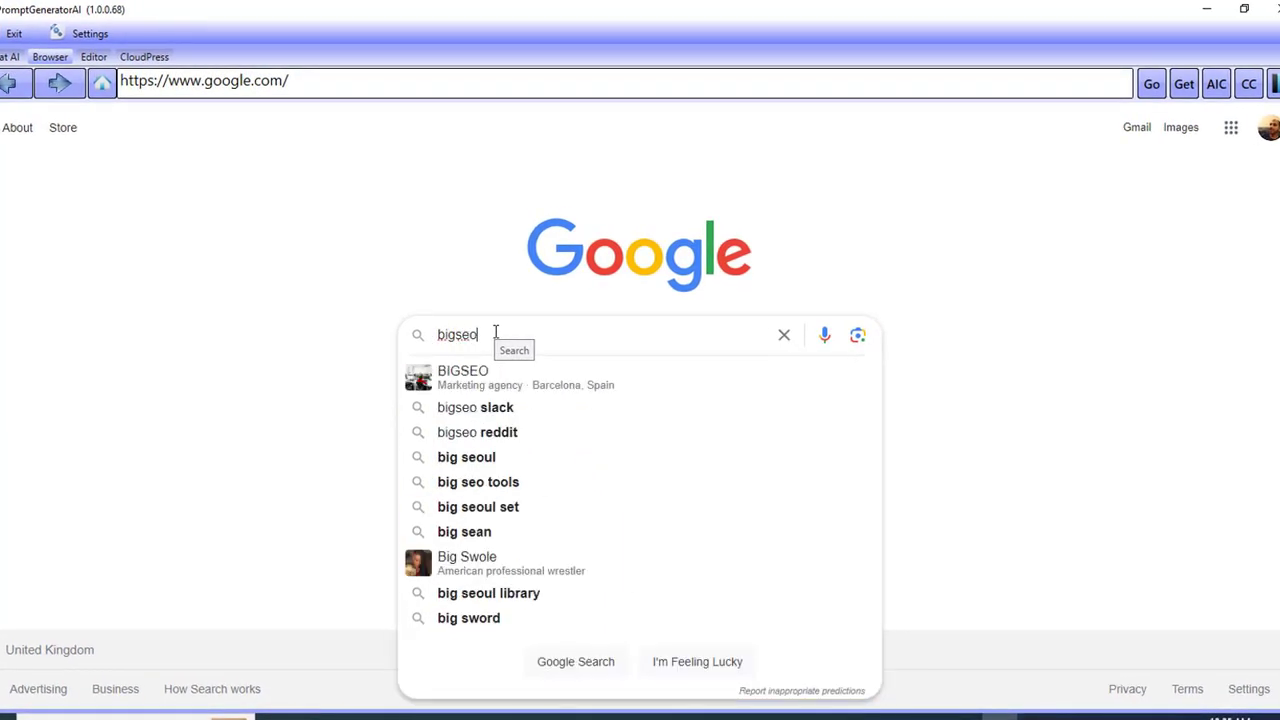
type("techniques")
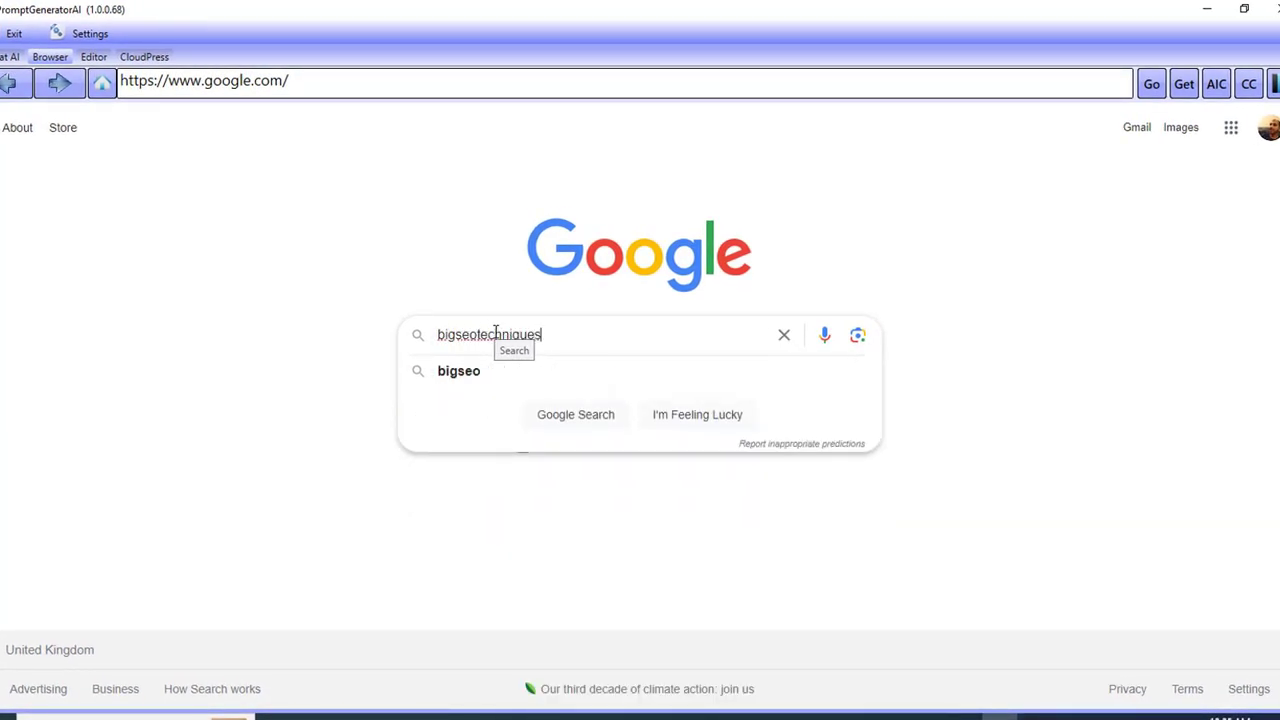
type(".com/blog")
key("Return")
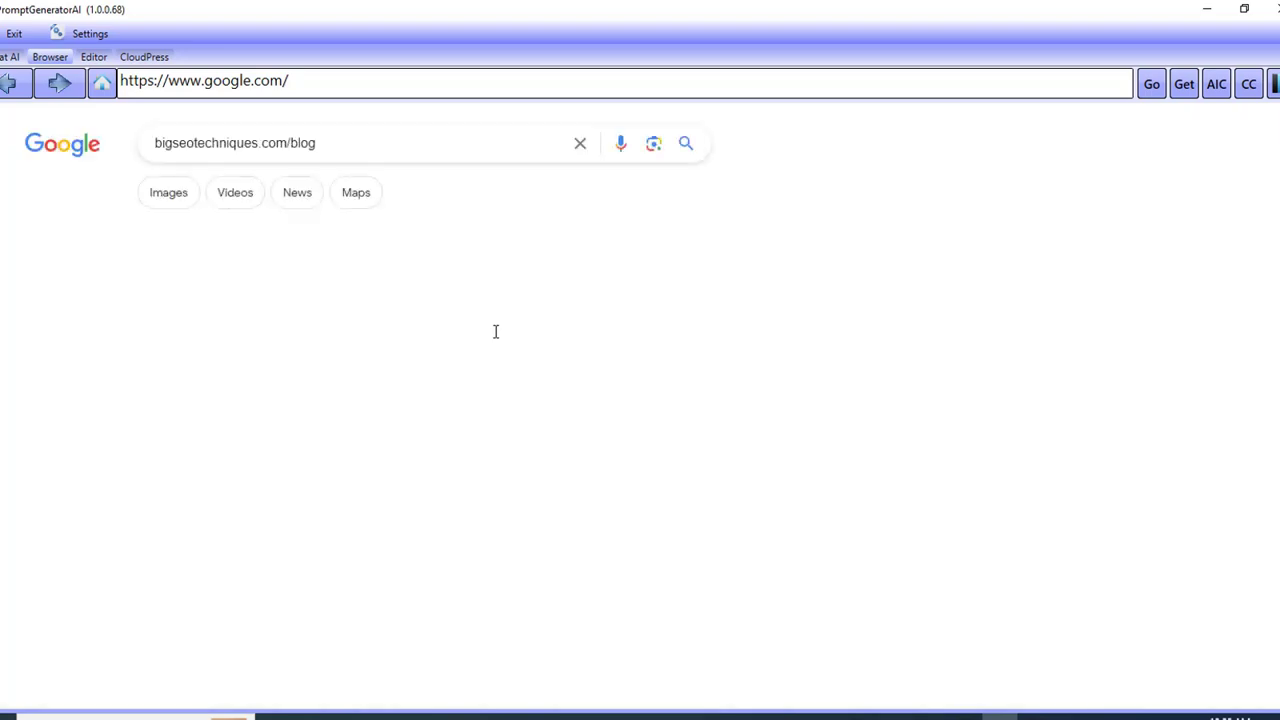
left_click(318, 312)
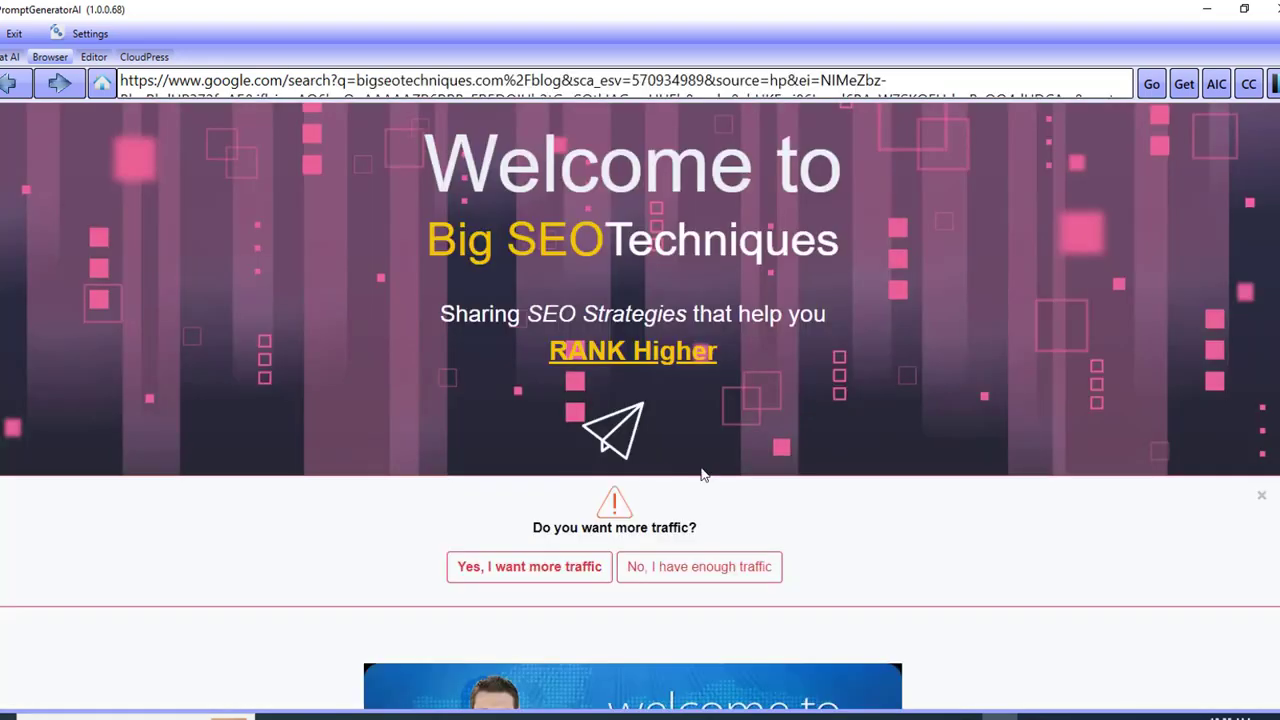
Browse the blog's post list and open the Surfer SEO Review article.
scroll(748, 496, "down", 6)
scroll(748, 496, "down", 6)
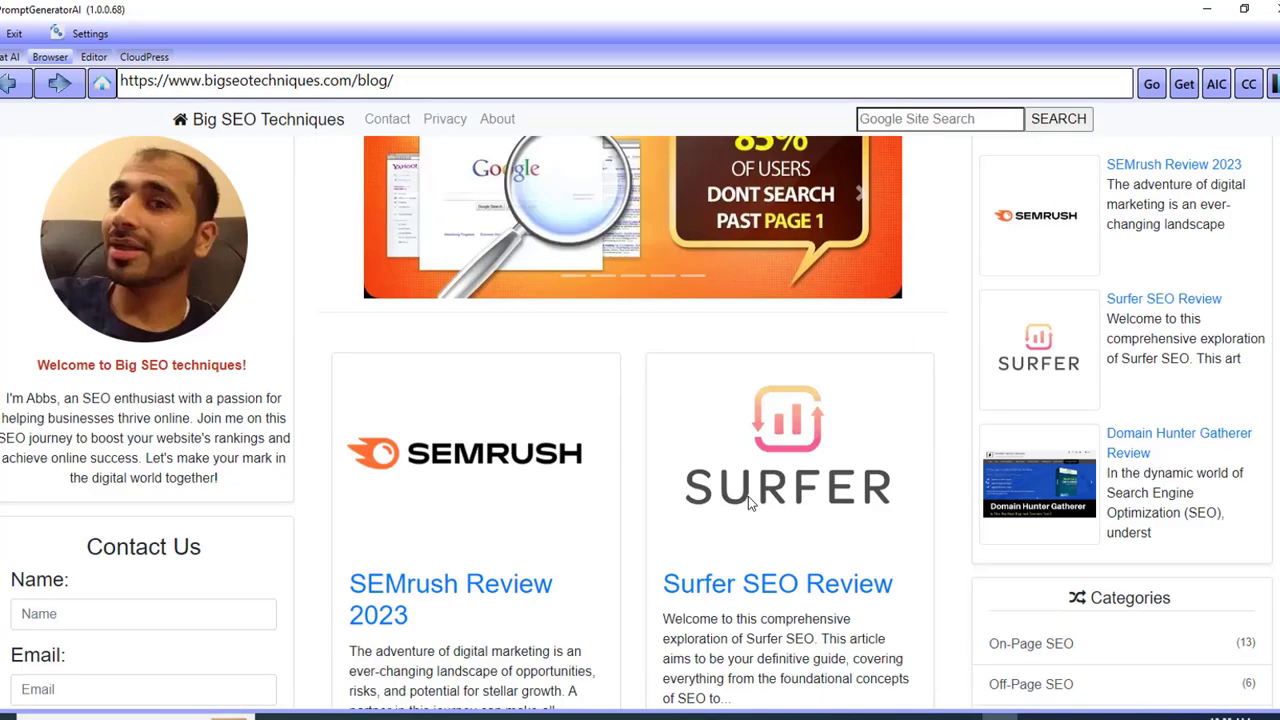
scroll(748, 496, "down", 2)
scroll(748, 504, "up", 3)
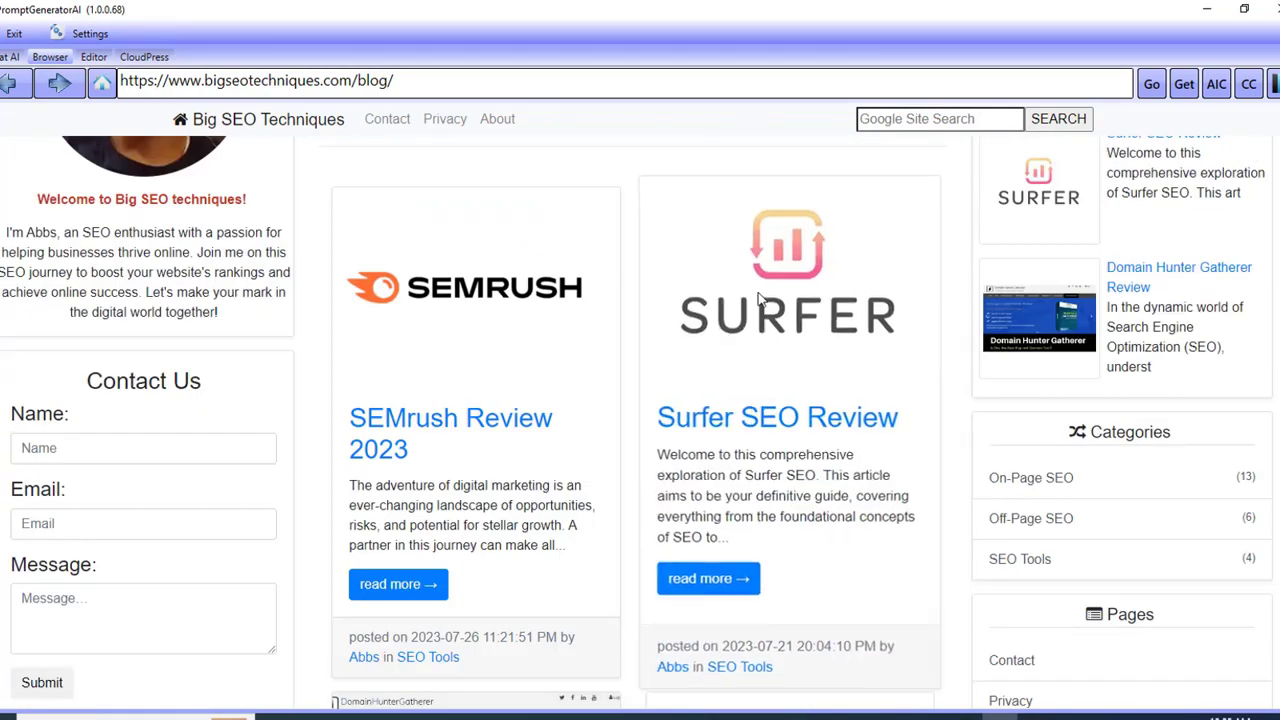
left_click(851, 433)
scroll(849, 434, "down", 2)
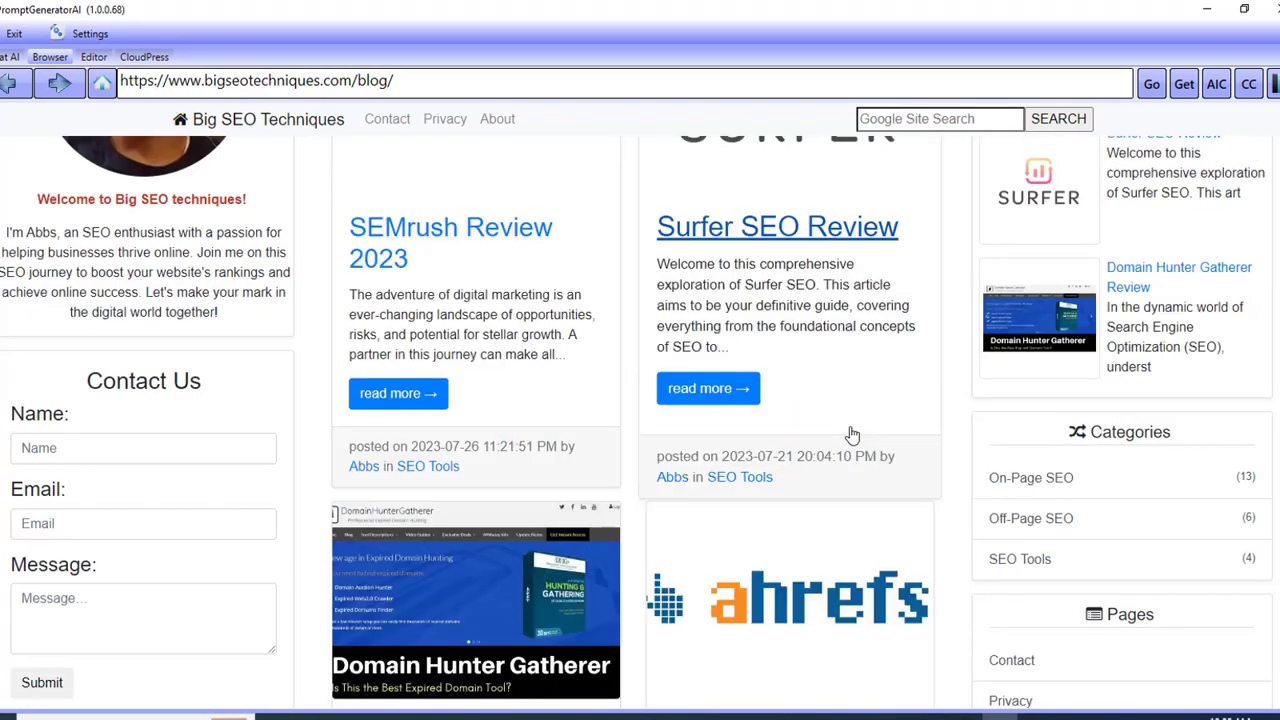
left_click(608, 79)
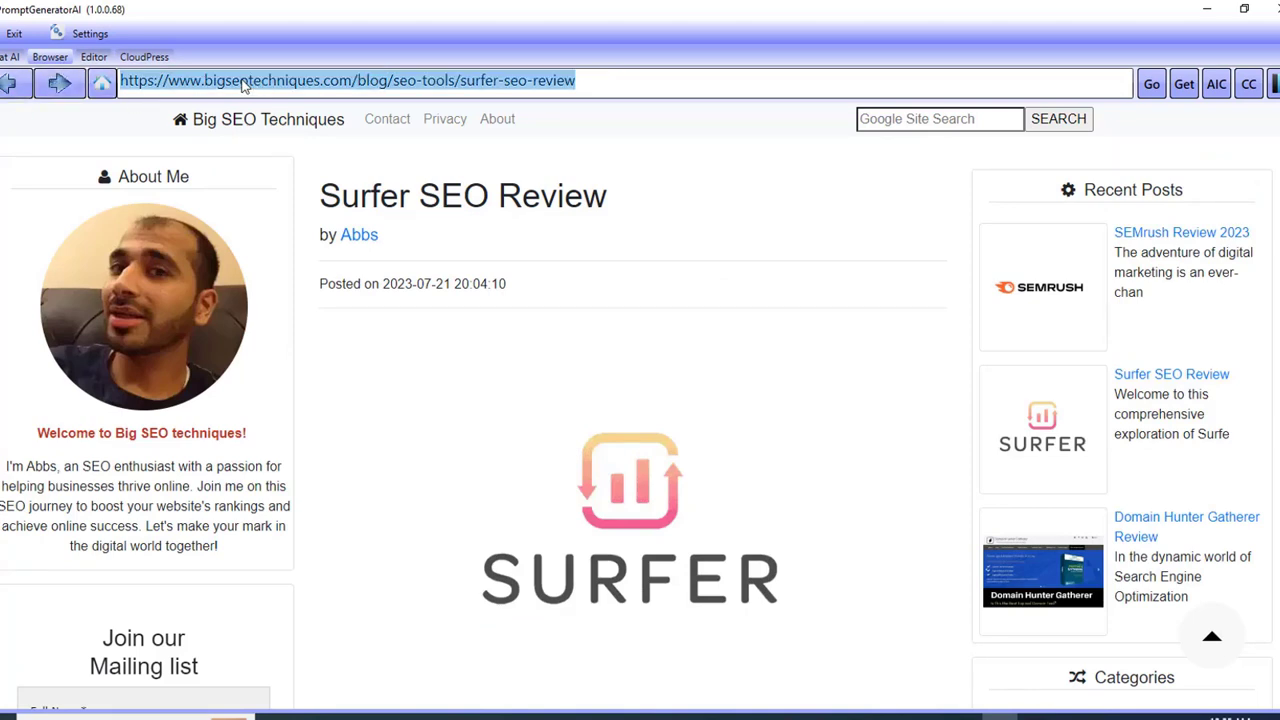
type("goog")
key("BackSpace")
key("BackSpace")
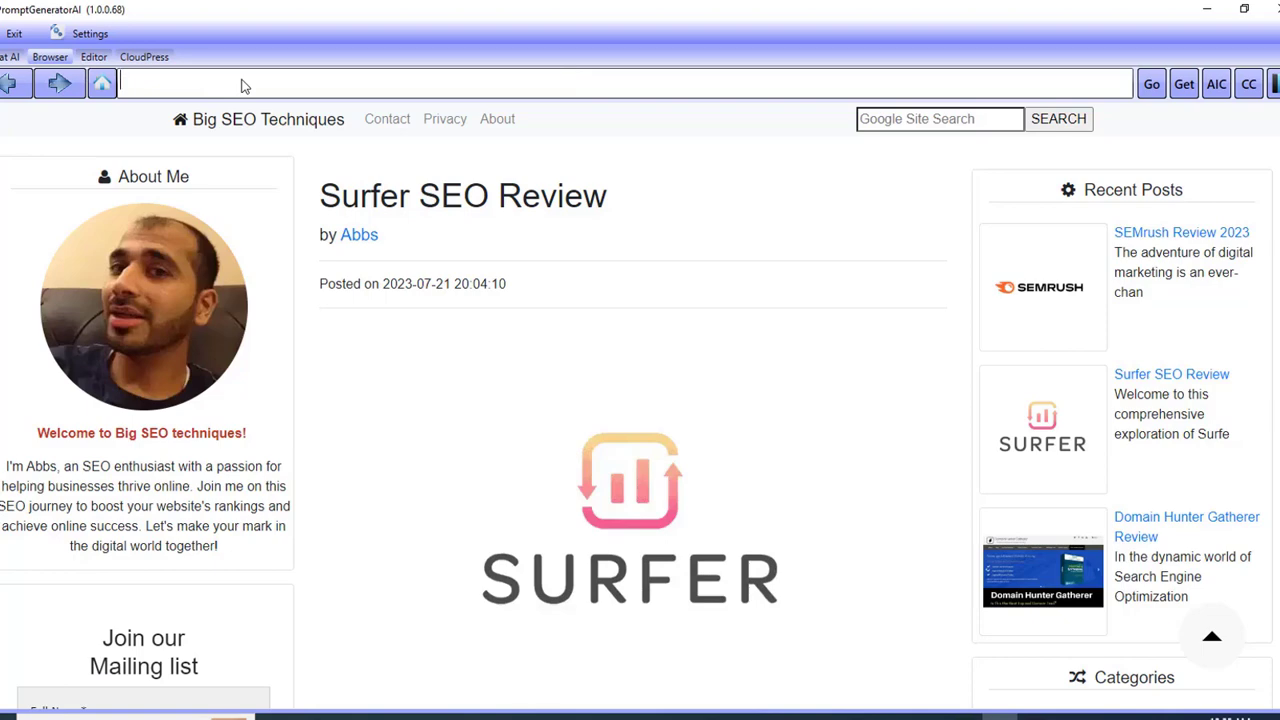
Load the bookmarked google.com page and search for "surfer seo review".
left_click(1274, 83)
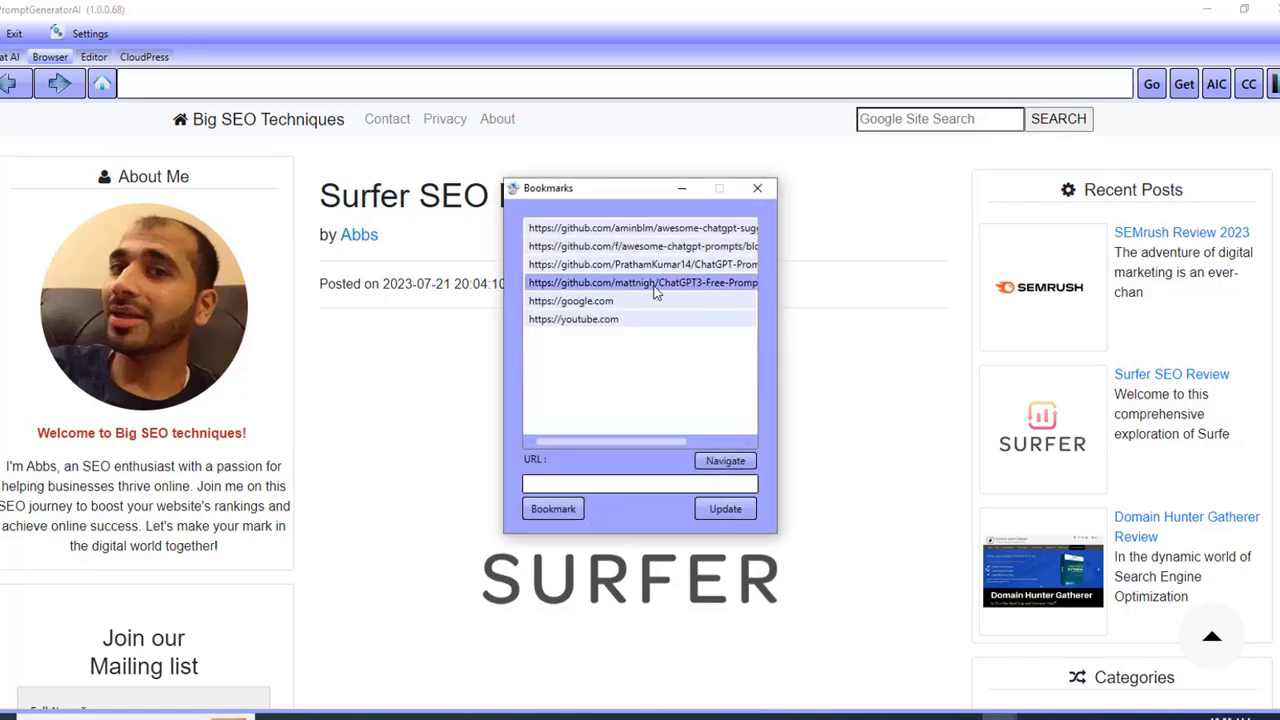
double_click(588, 302)
left_click(580, 338)
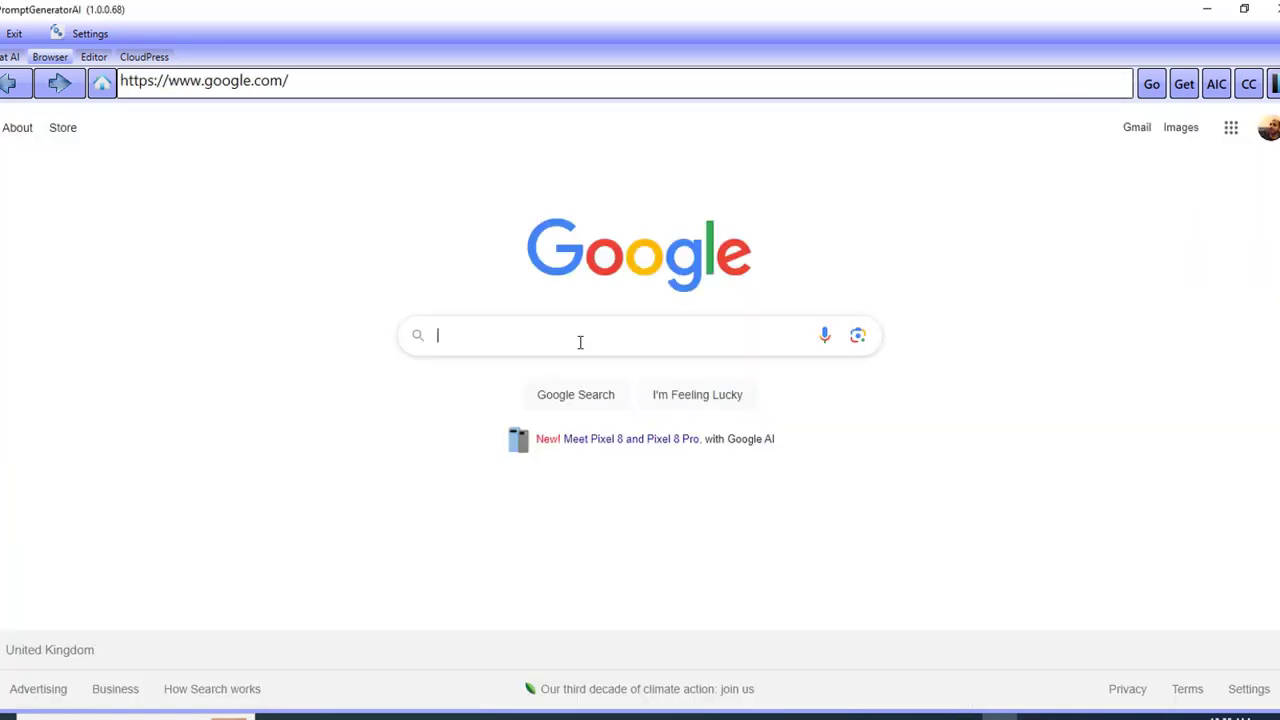
type("surfer seo")
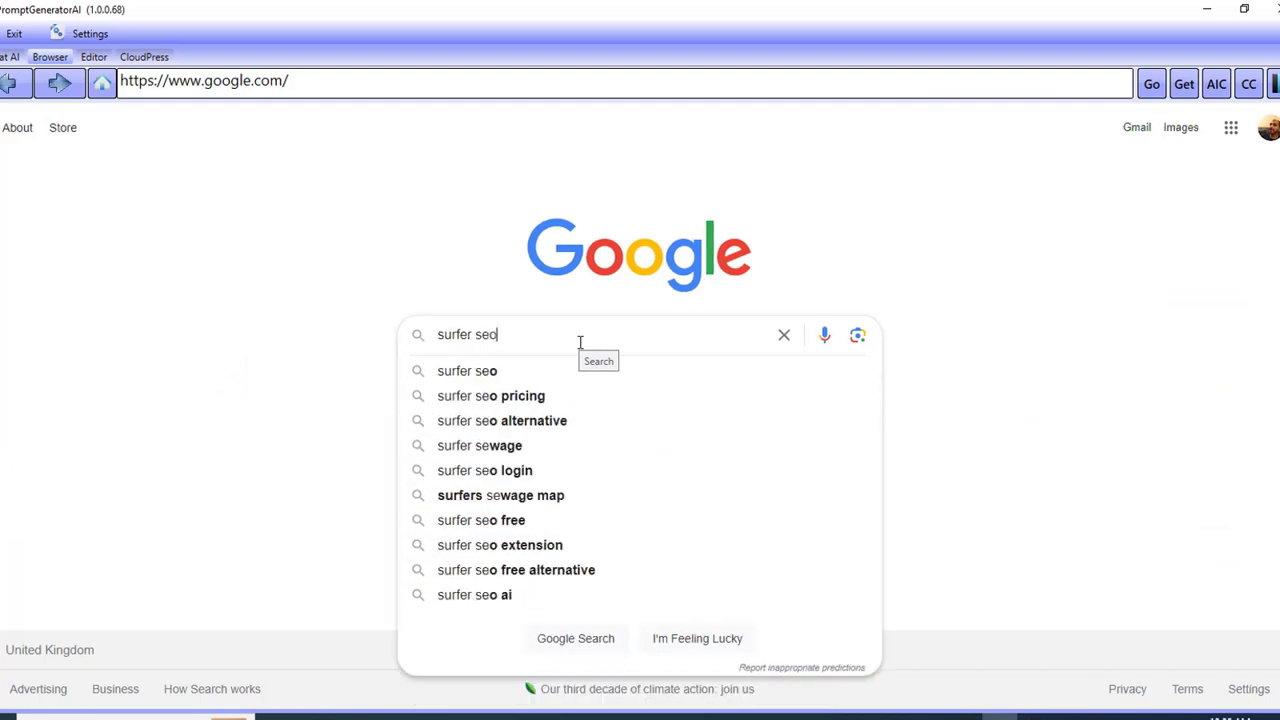
type(" review")
key("Return")
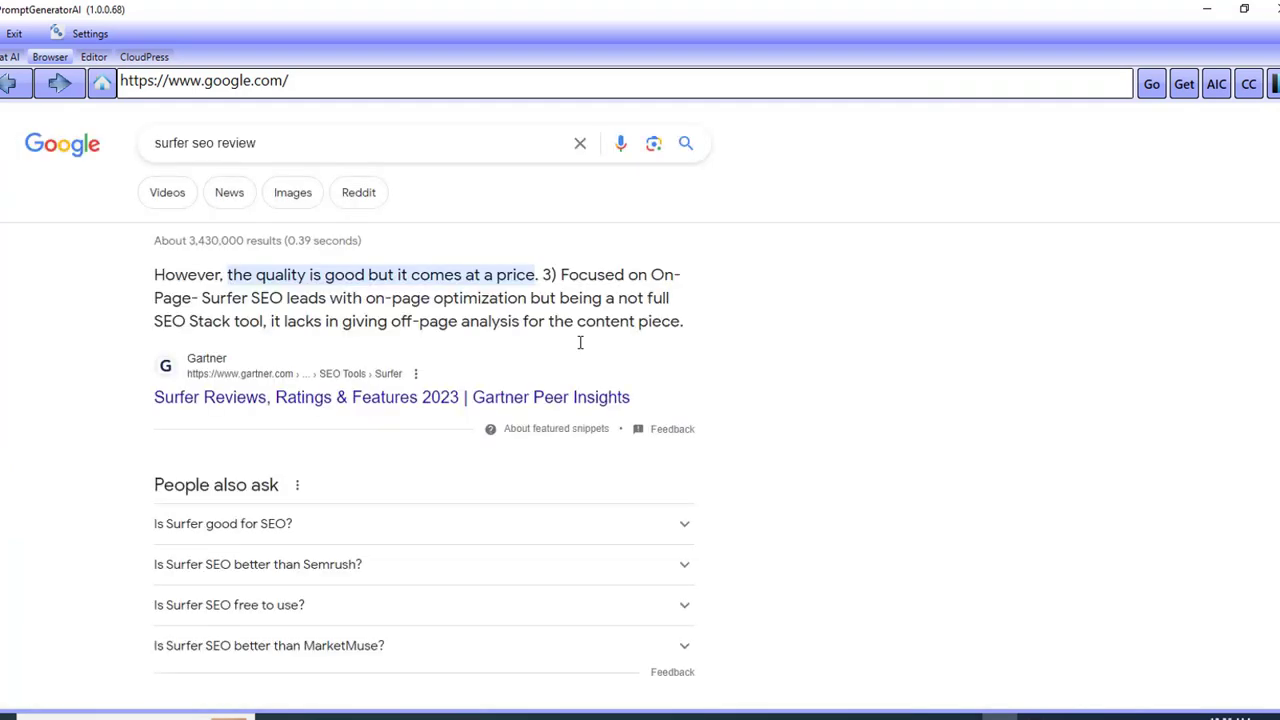
Examine the Google results for the Surfer SEO review keyword, checking the ranking articles, videos and related searches.
scroll(749, 480, "down", 13)
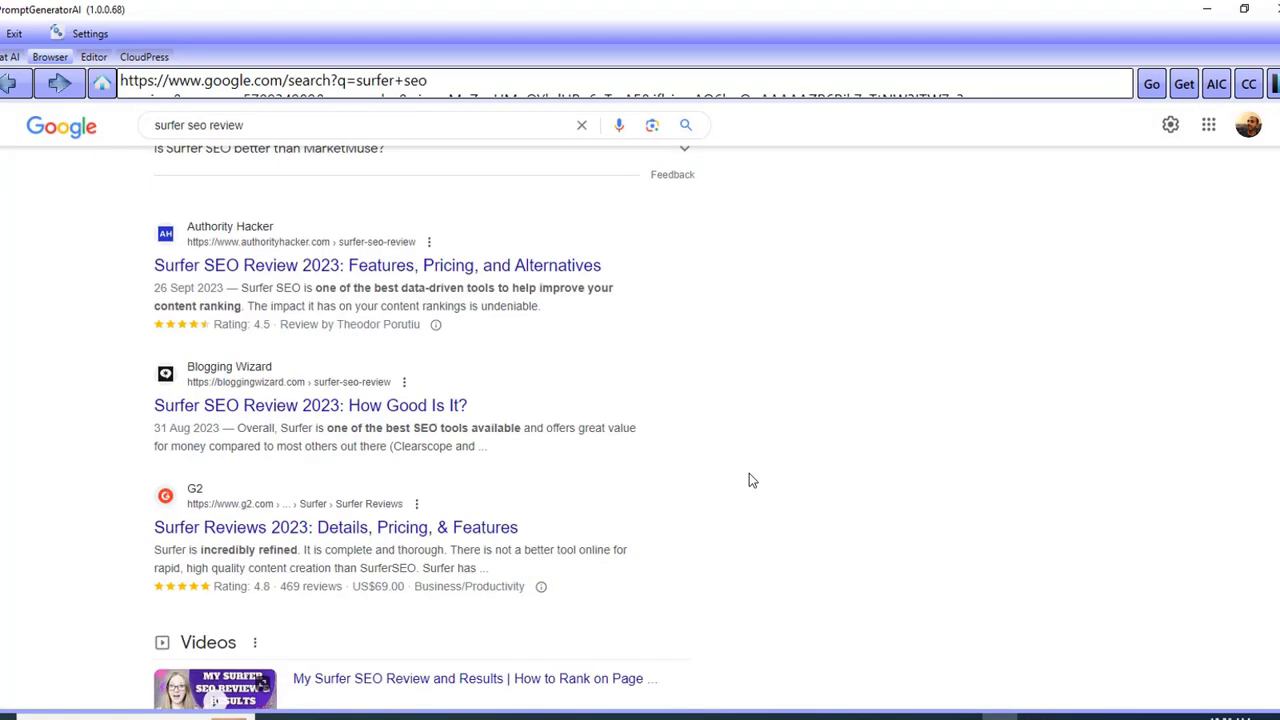
scroll(751, 477, "down", 8)
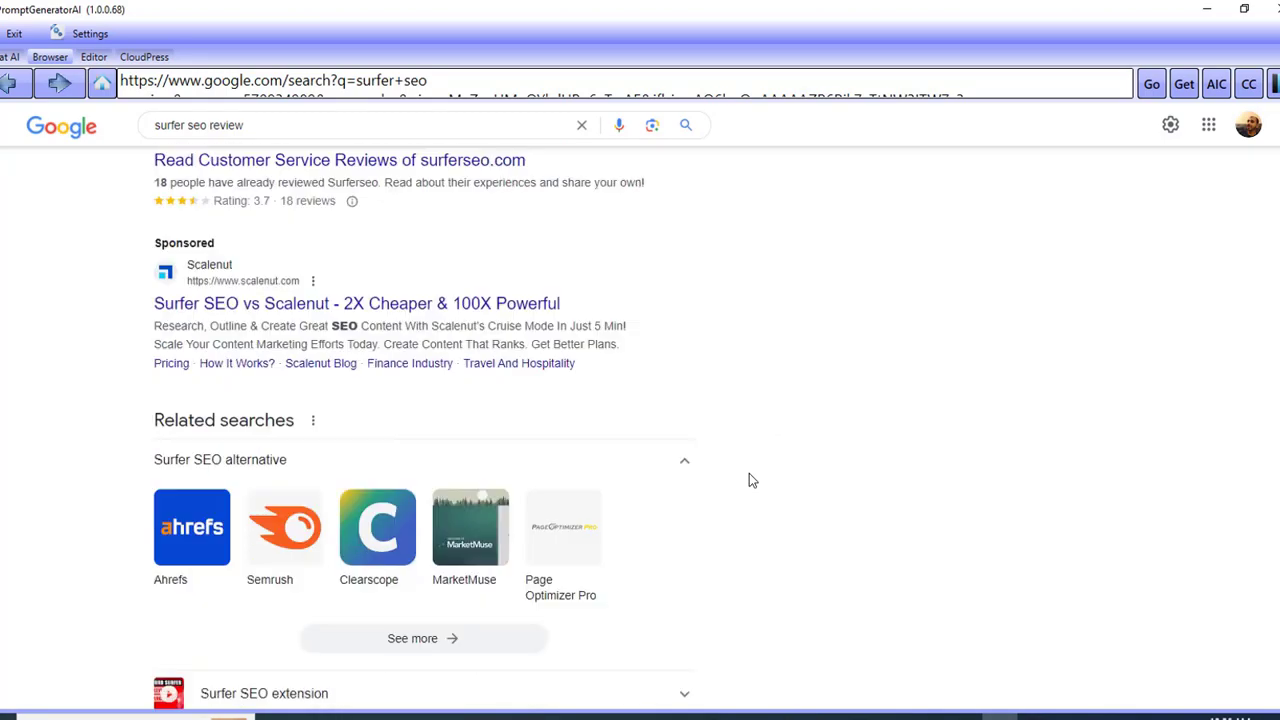
scroll(766, 486, "up", 3)
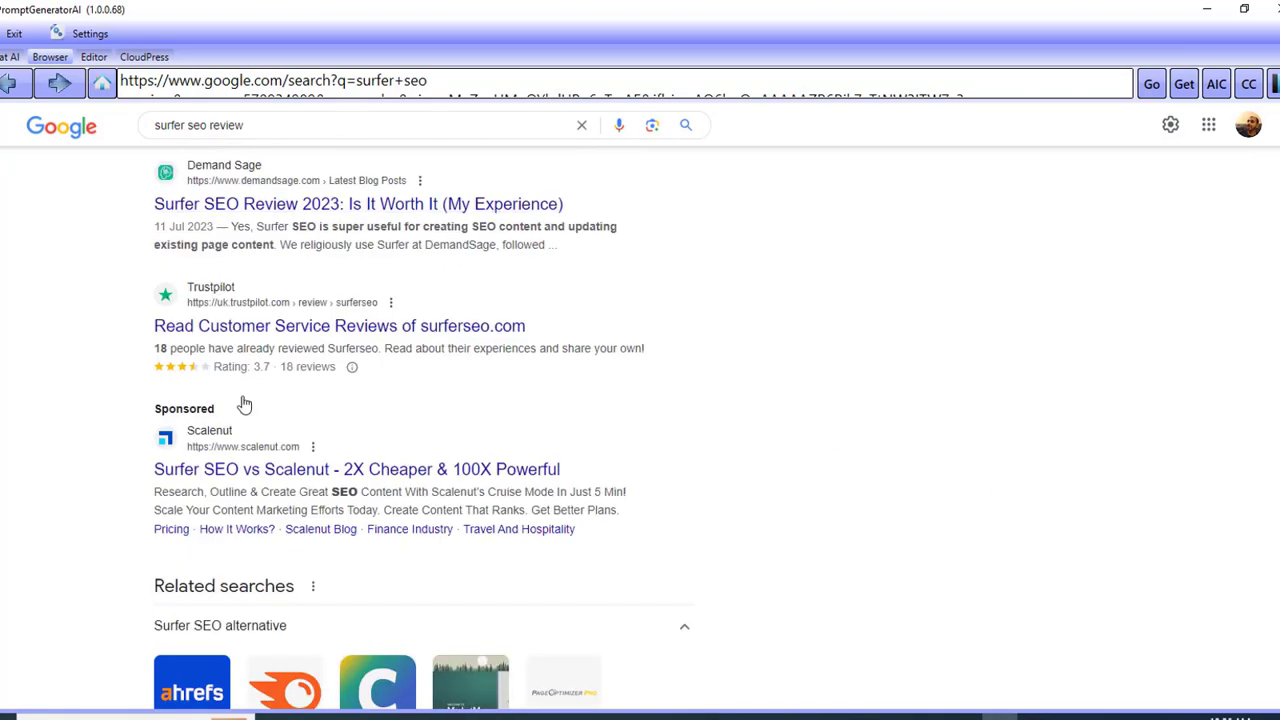
scroll(760, 647, "up", 4)
scroll(760, 647, "up", 2)
scroll(760, 647, "down", 2)
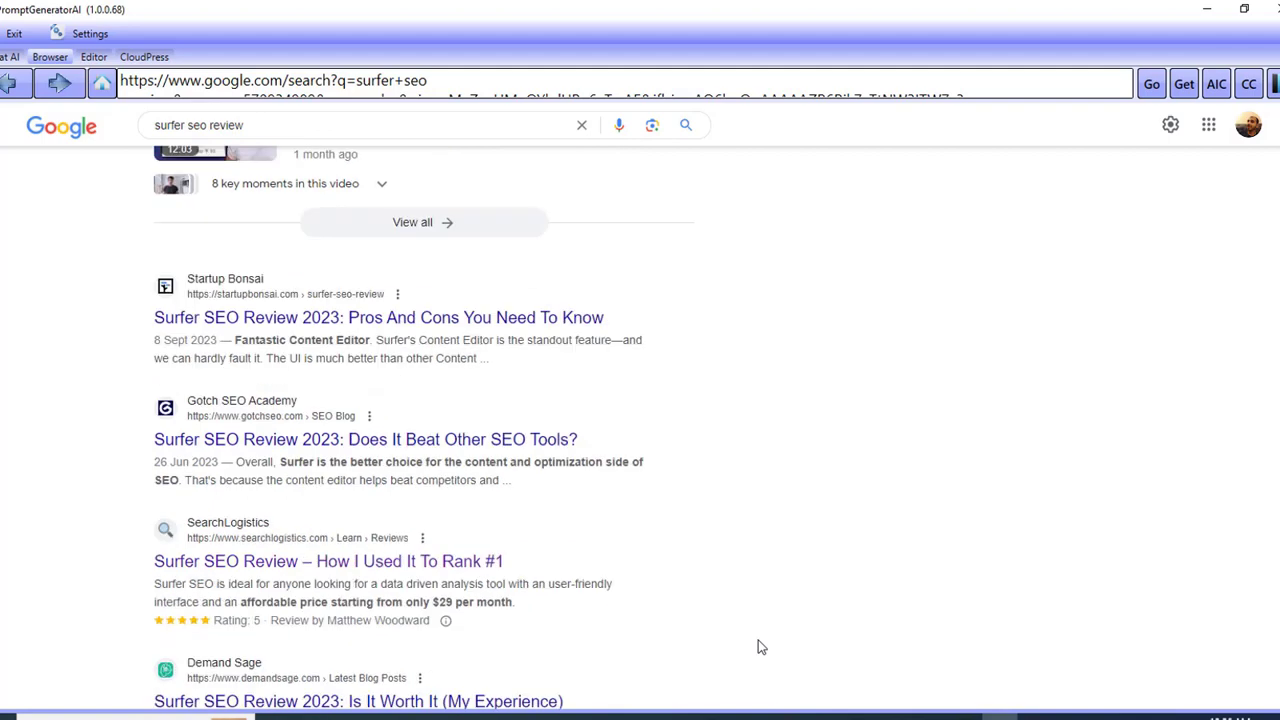
scroll(758, 647, "up", 7)
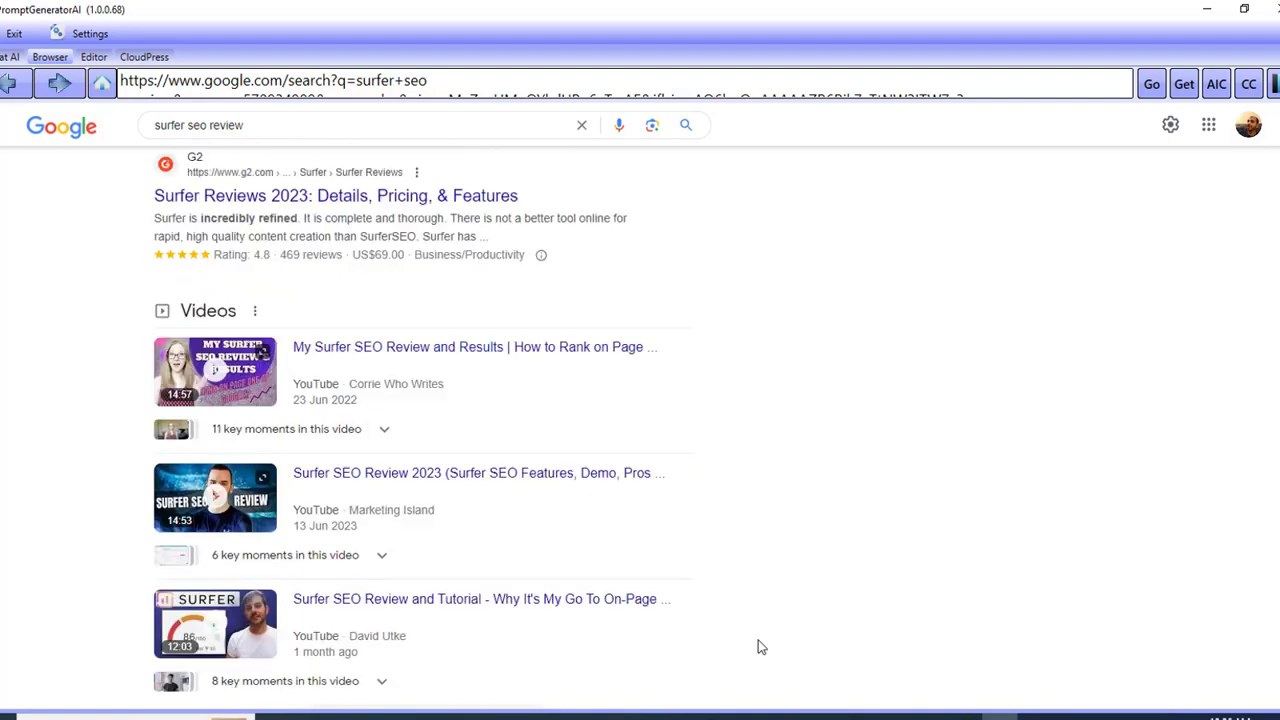
scroll(349, 390, "up", 2)
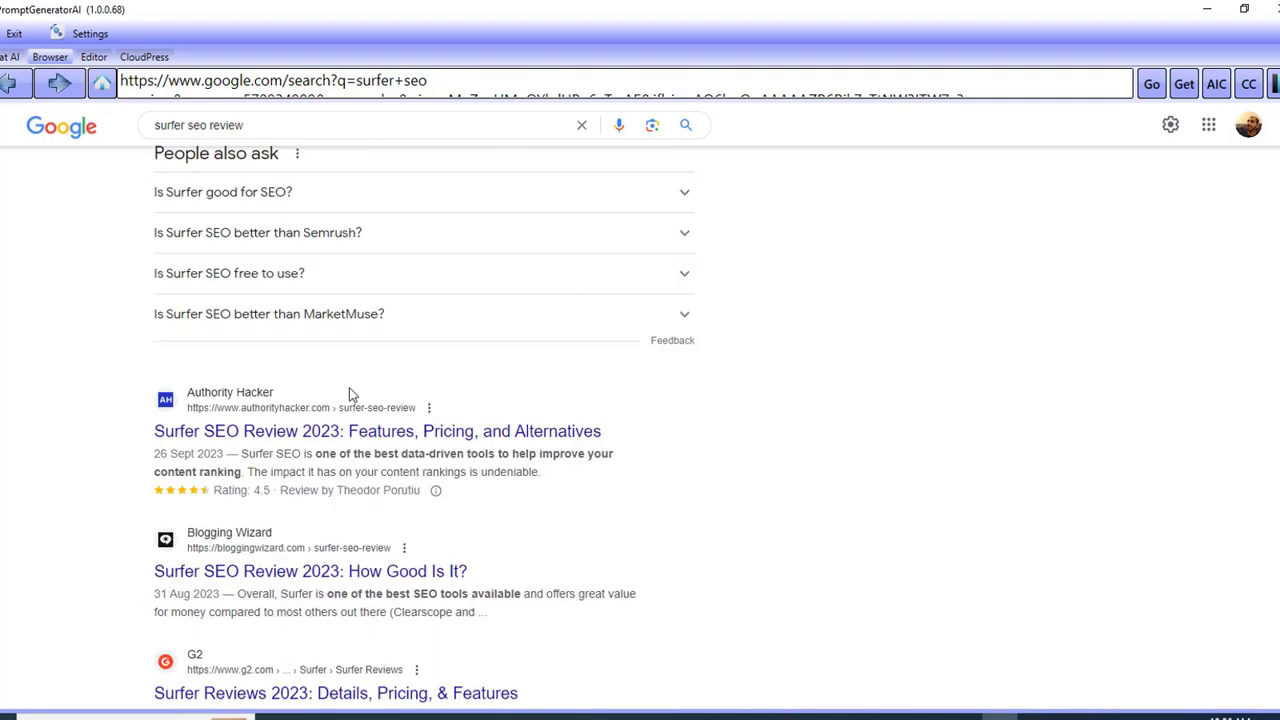
scroll(355, 415, "up", 1)
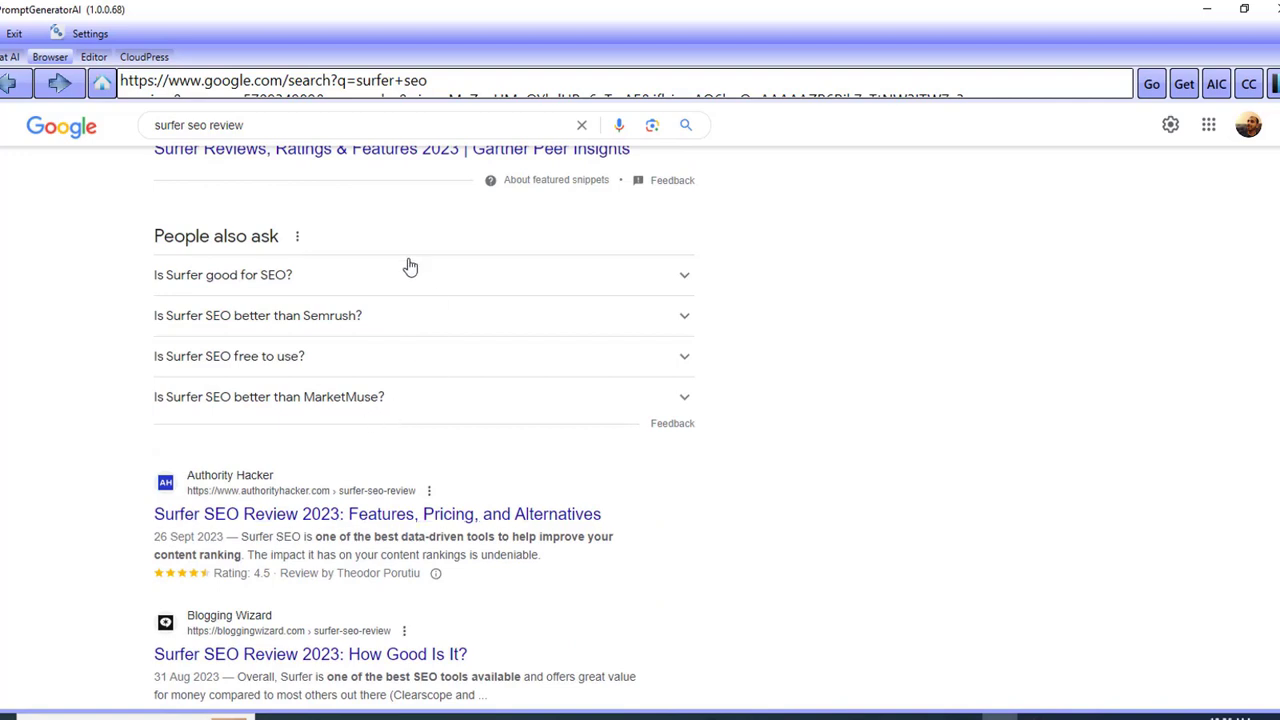
Look through the Chat AI platforms Bard, Bing Chat and Claude, ending with Chat GPT selected.
left_click(12, 57)
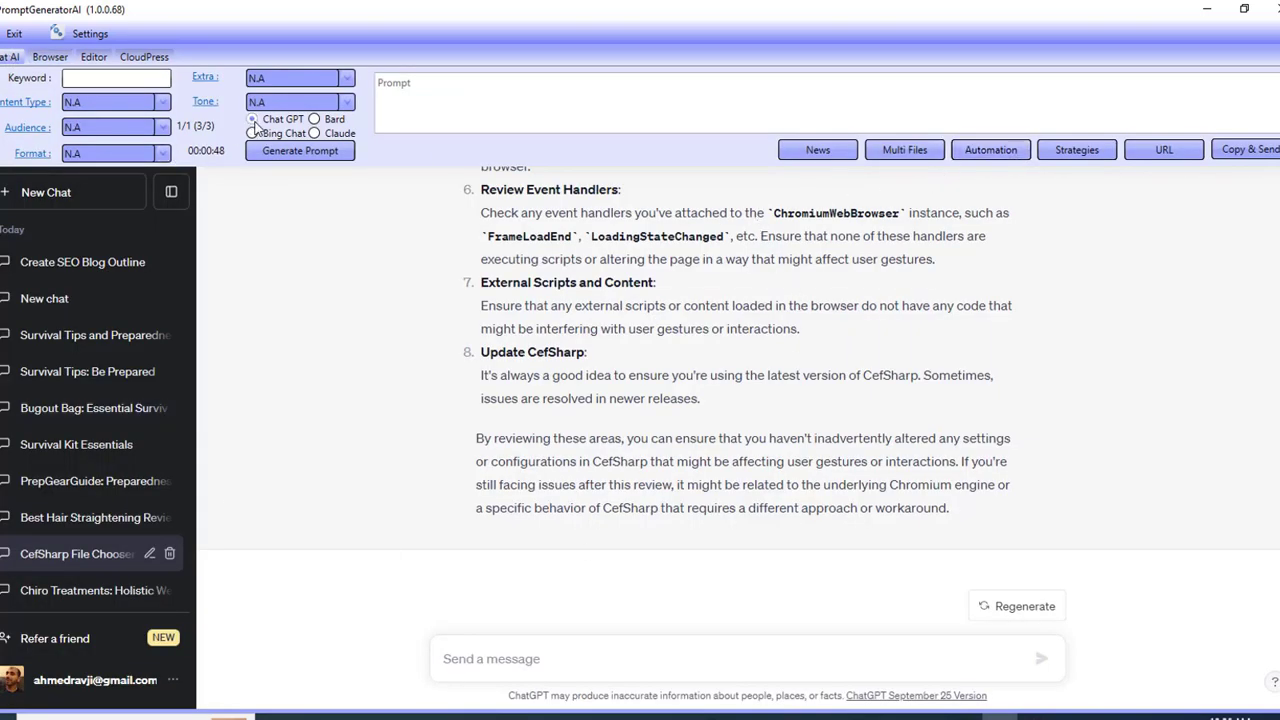
left_click(335, 121)
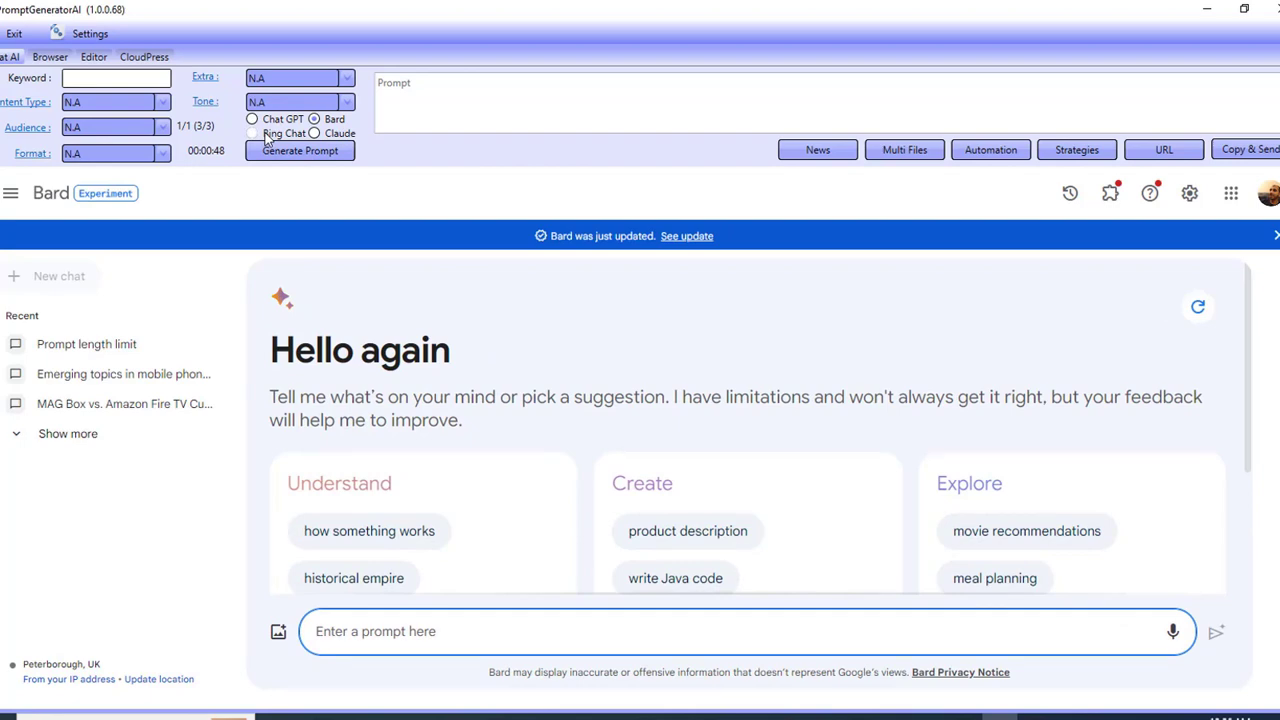
left_click(268, 134)
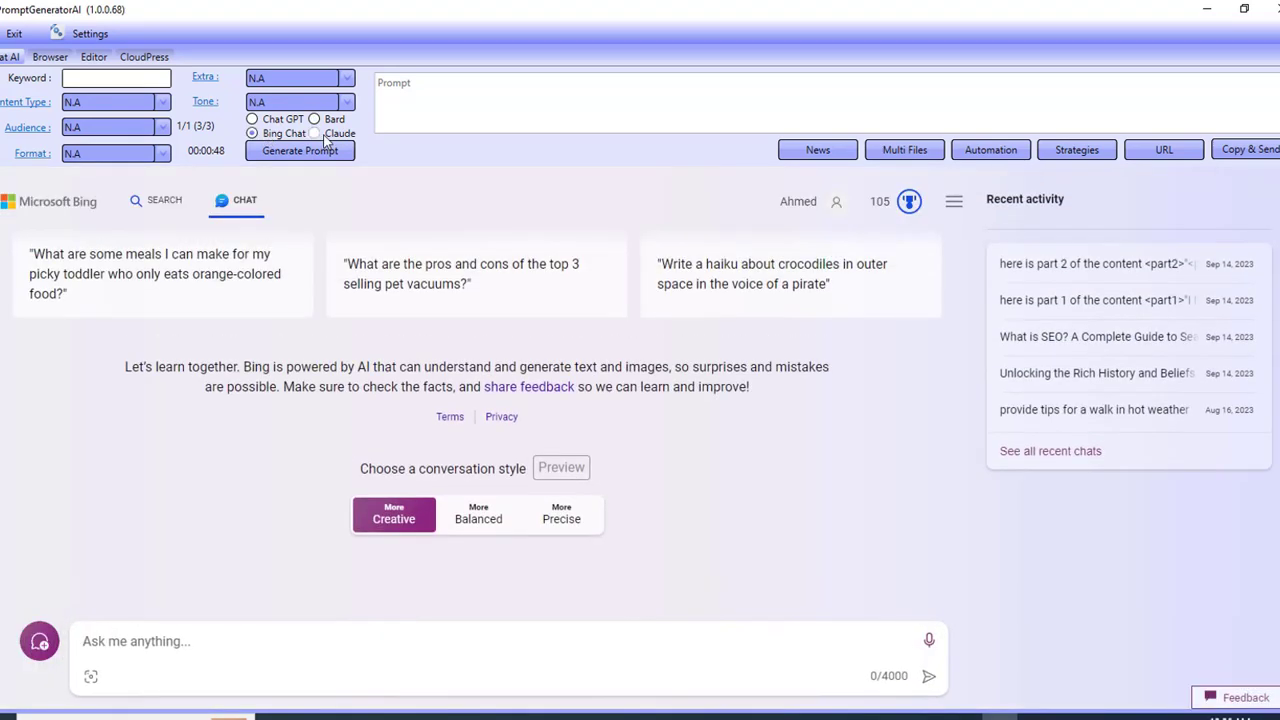
left_click(318, 135)
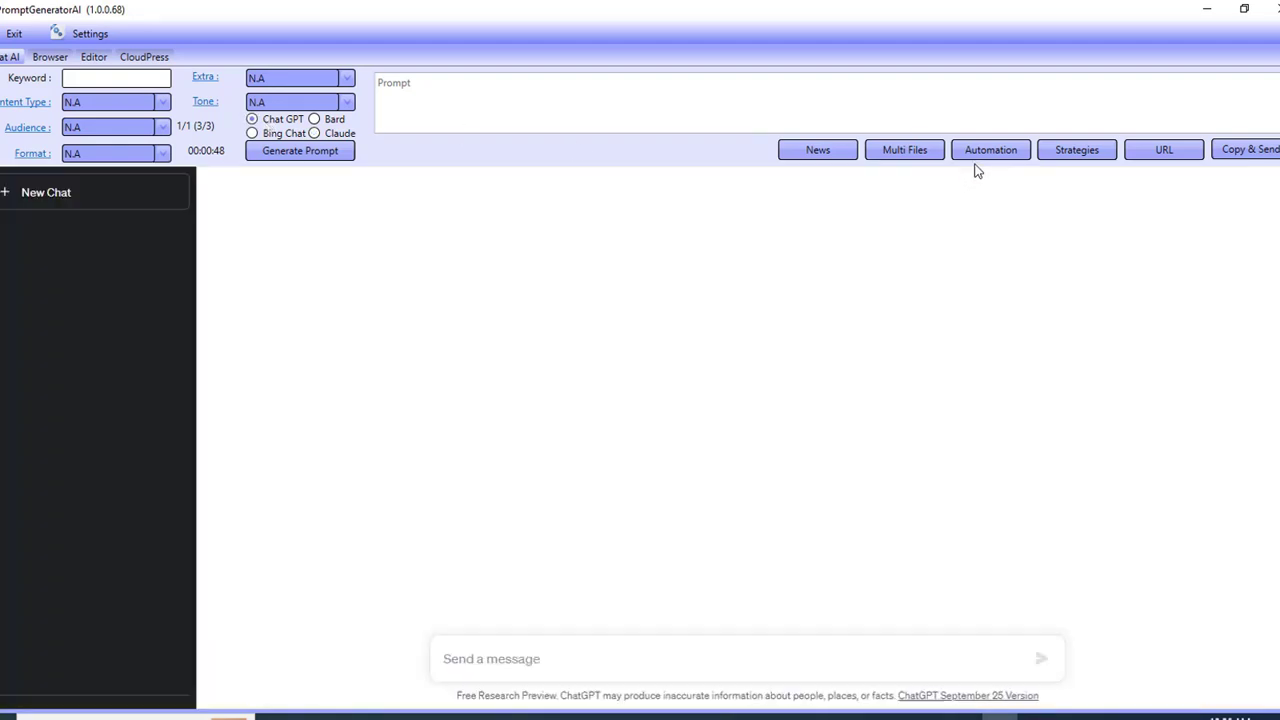
Open the Automation window, examine the rewrite-article strategy and its third prompt, and close both views.
left_click(990, 150)
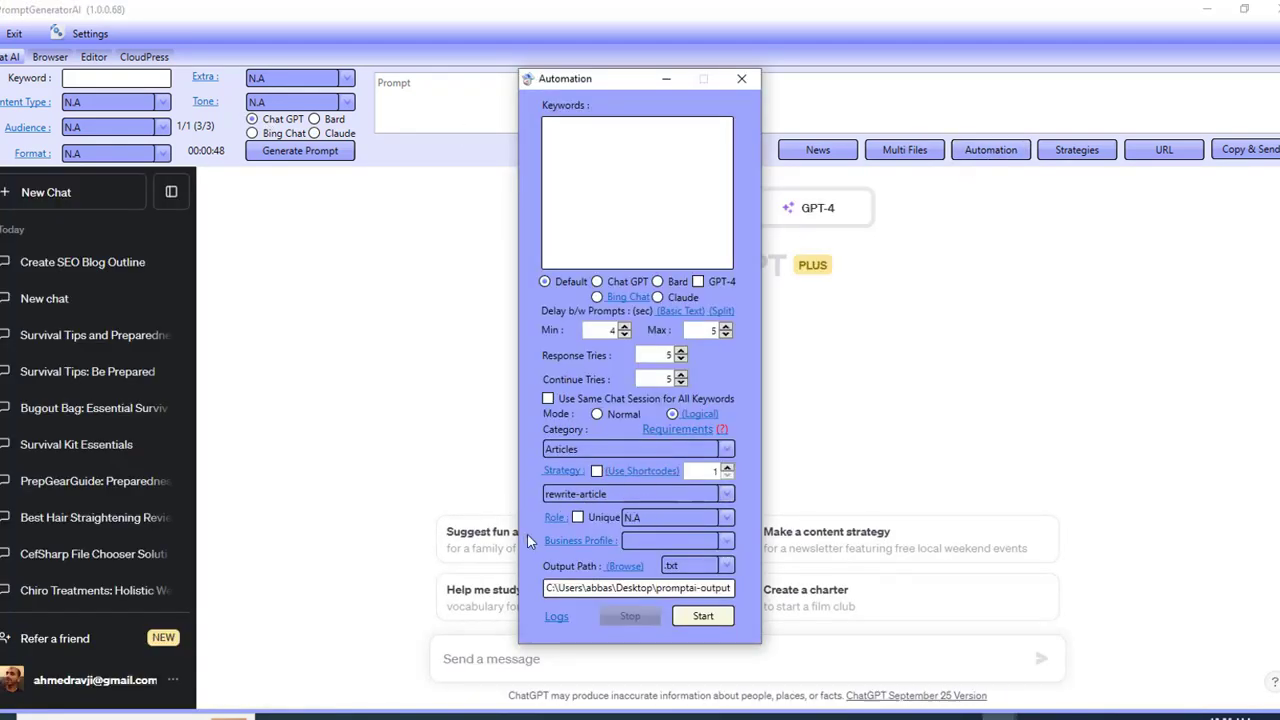
left_click(566, 471)
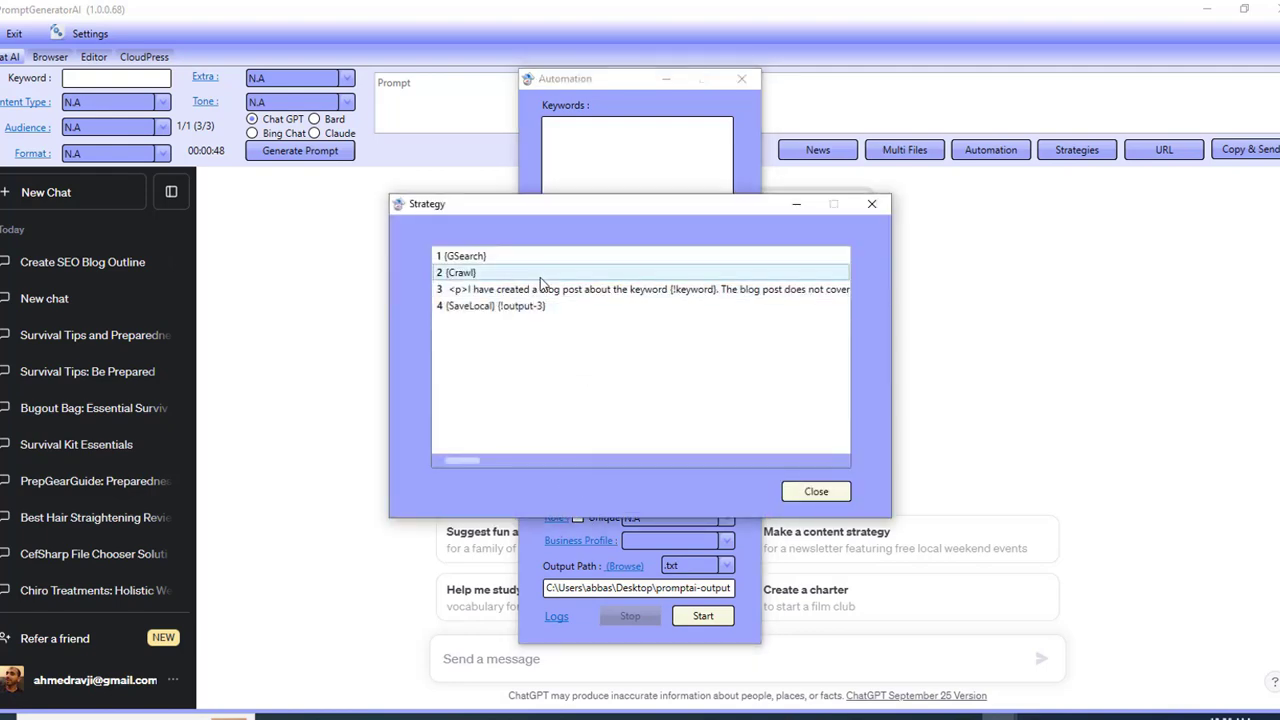
double_click(500, 289)
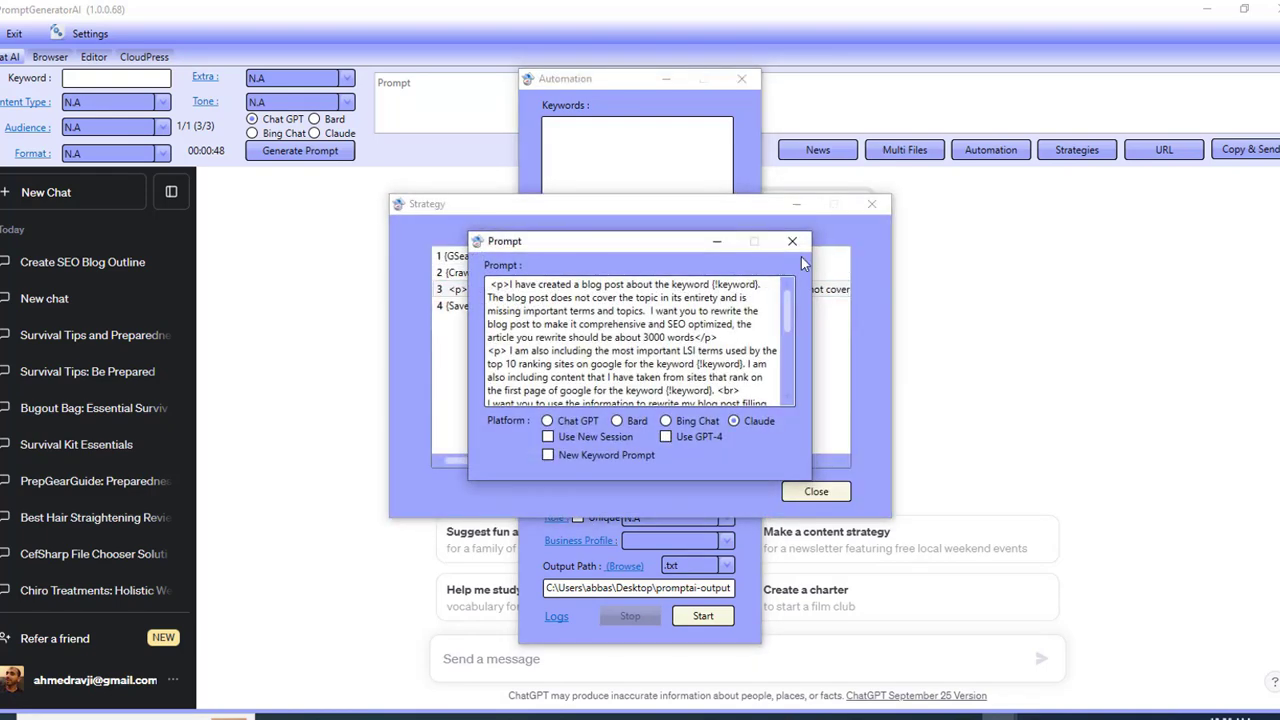
left_click(792, 241)
left_click(871, 204)
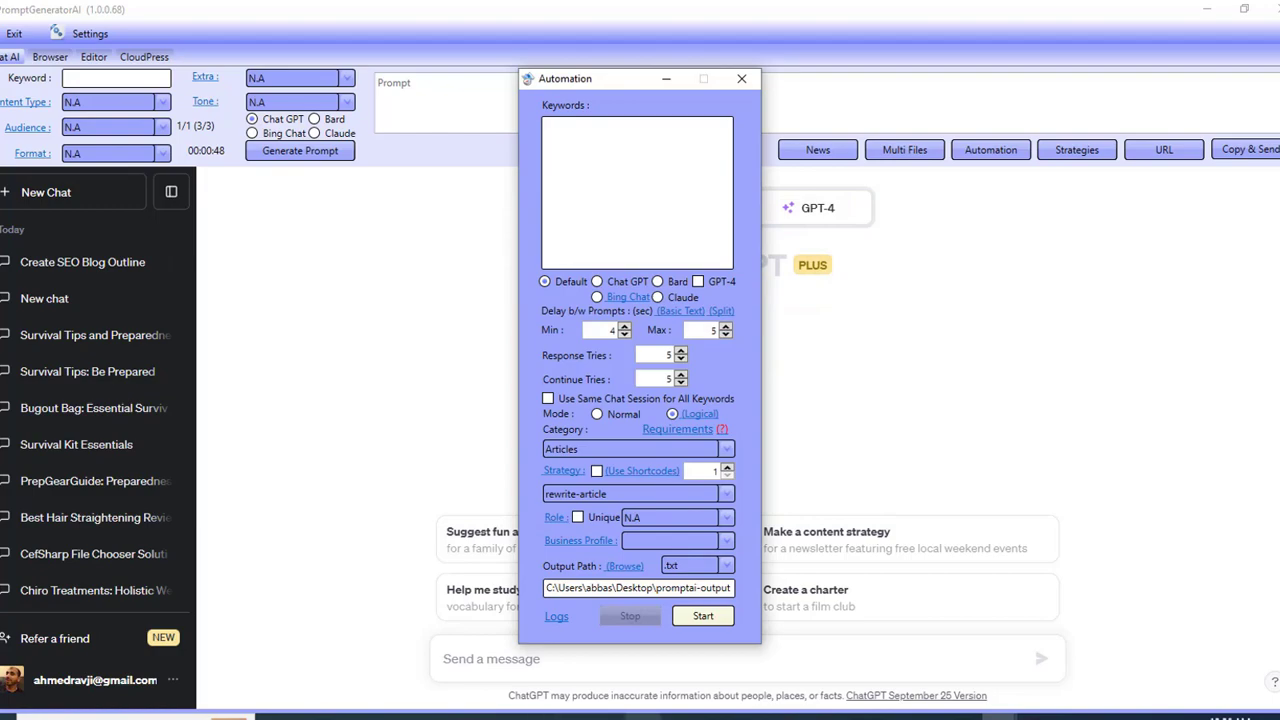
Move the Notepad window with rewrite-article(1).txt clear of the Automation keywords and enter "surfer seo review" as the keyword.
double_click(630, 493)
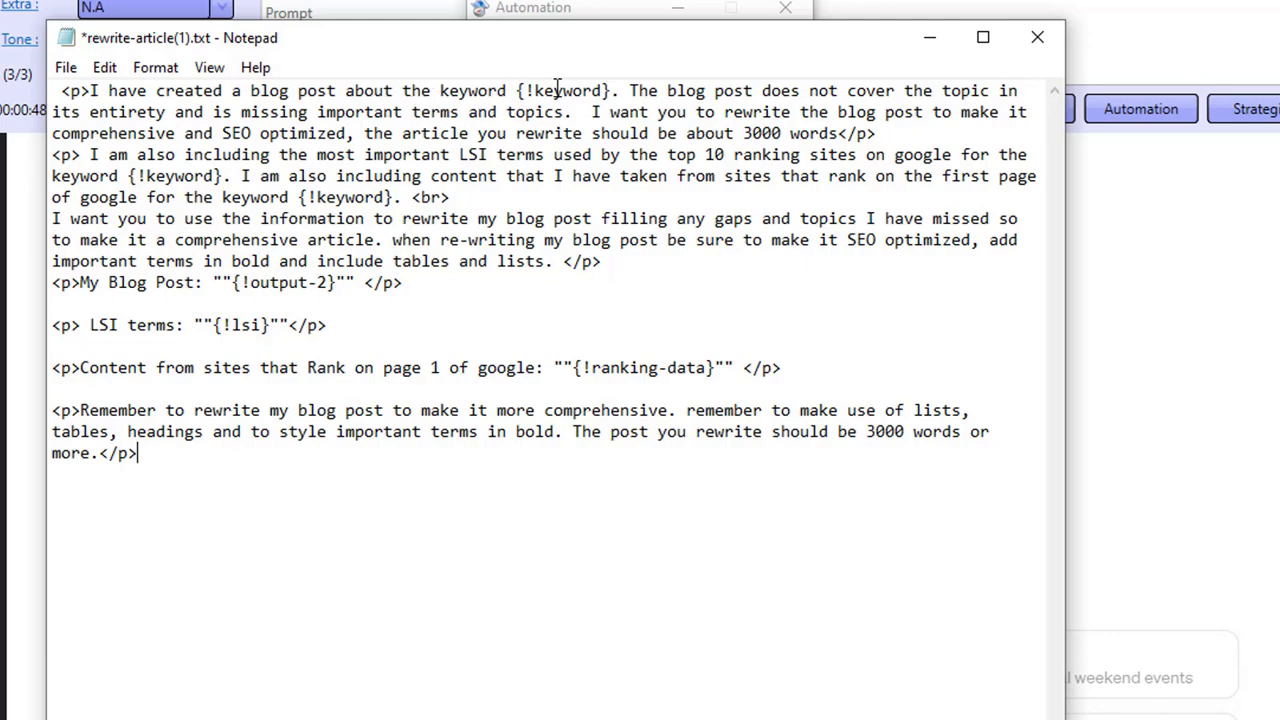
left_click_drag(614, 49, 551, 301)
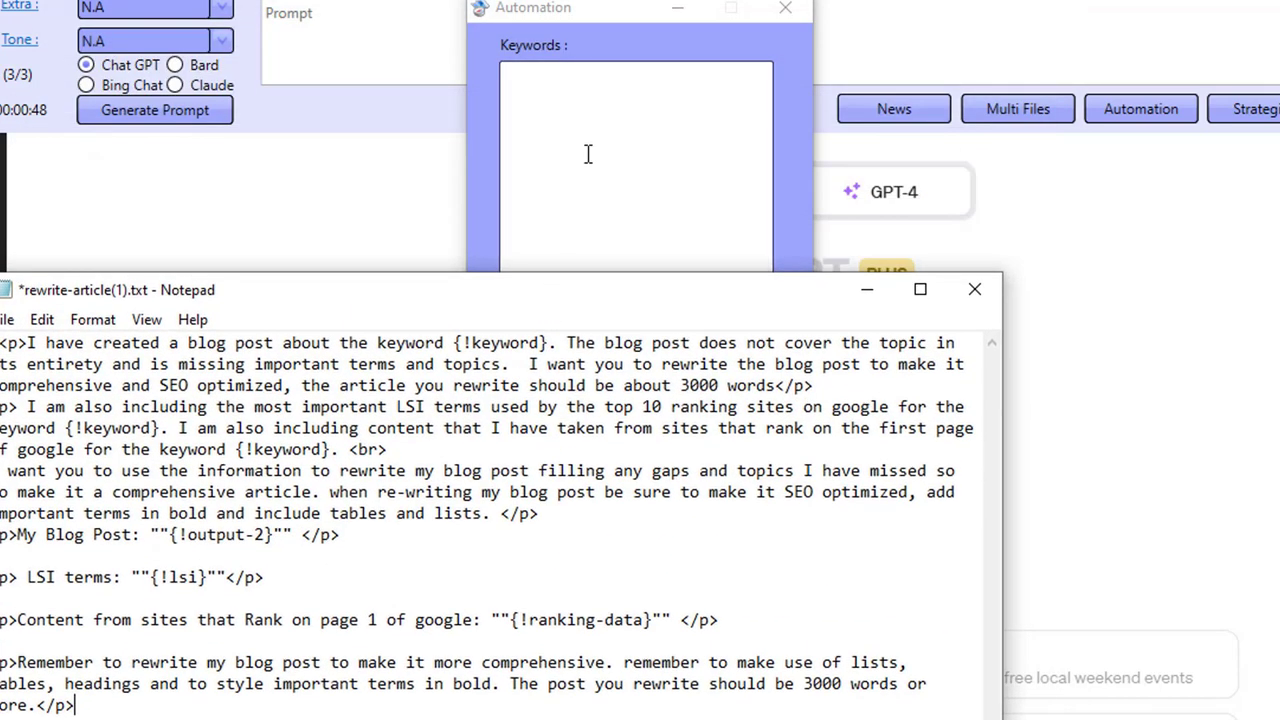
left_click(588, 153)
type("surfer ")
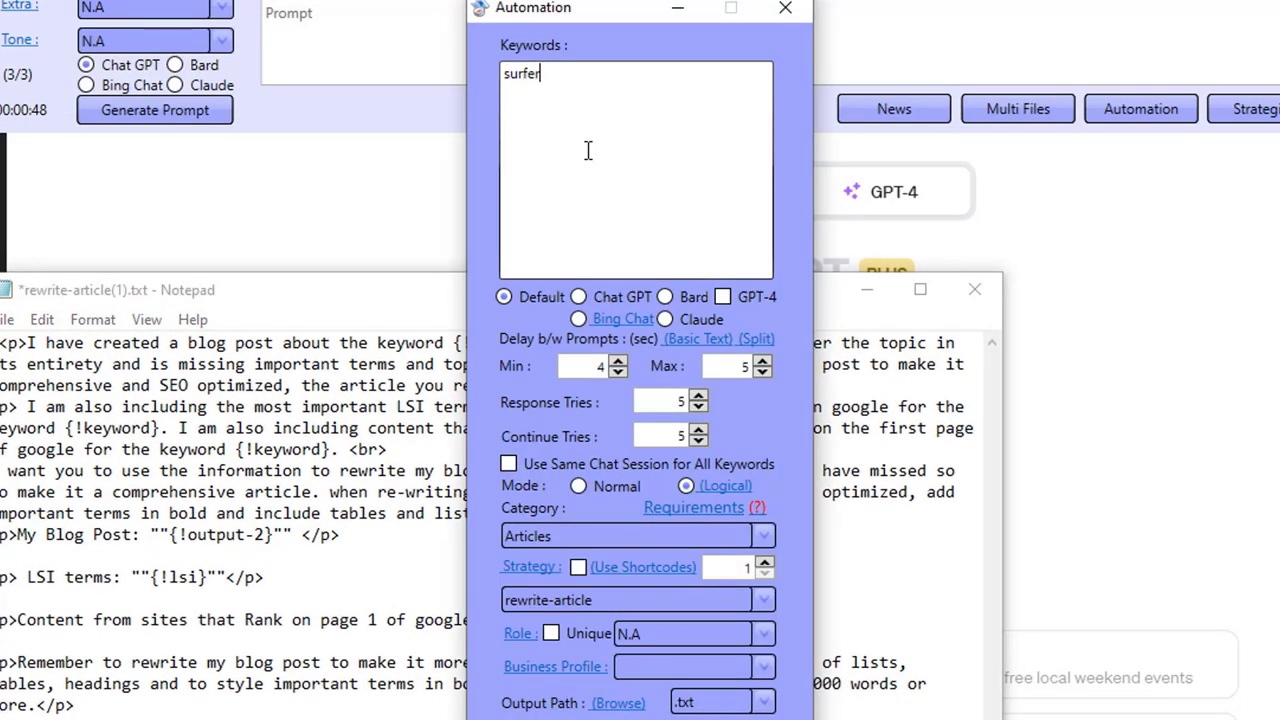
type("seo review")
Examine the blog post, LSI terms and ranking-data placeholders in the Notepad rewrite prompt and minimise the file.
left_click(380, 452)
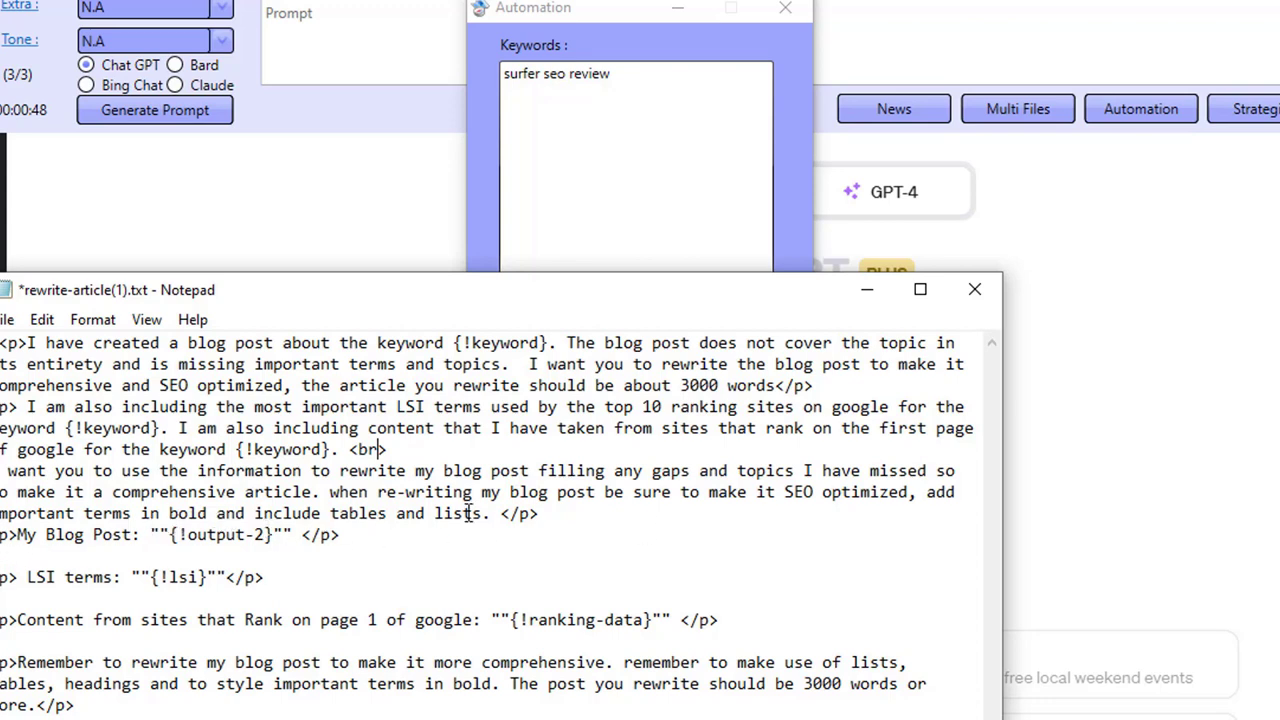
left_click_drag(17, 537, 341, 537)
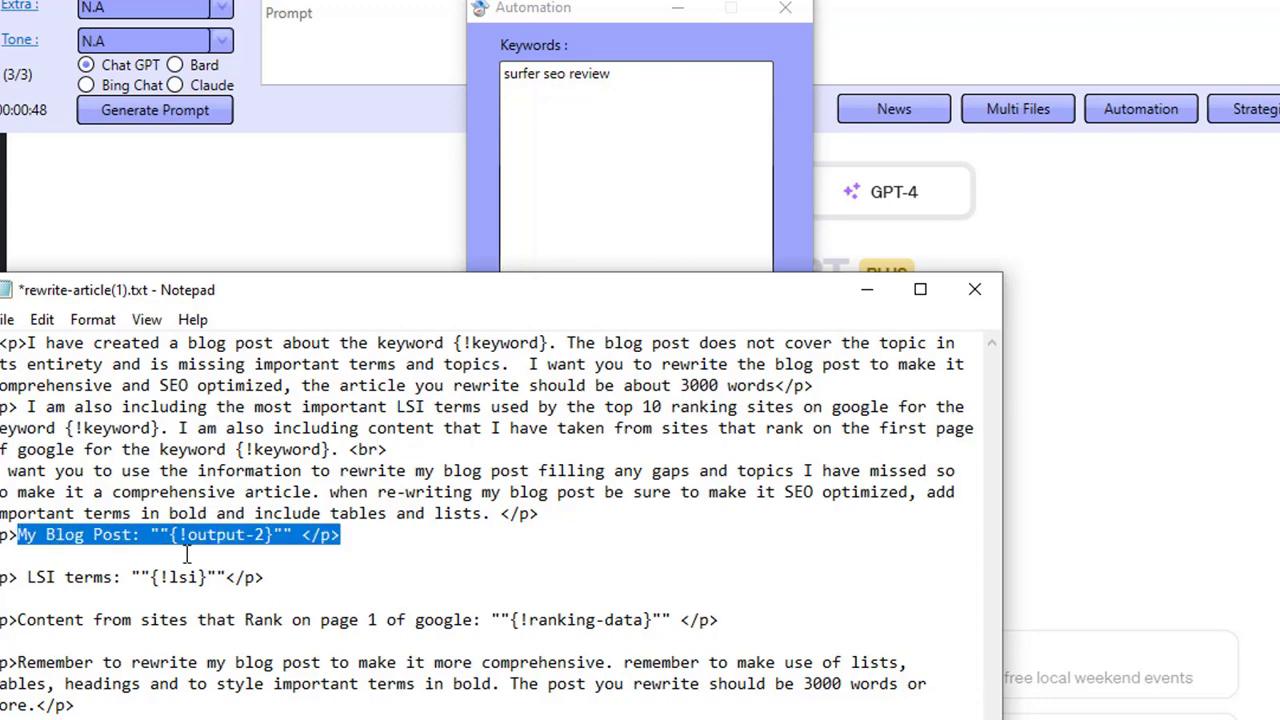
left_click(67, 577)
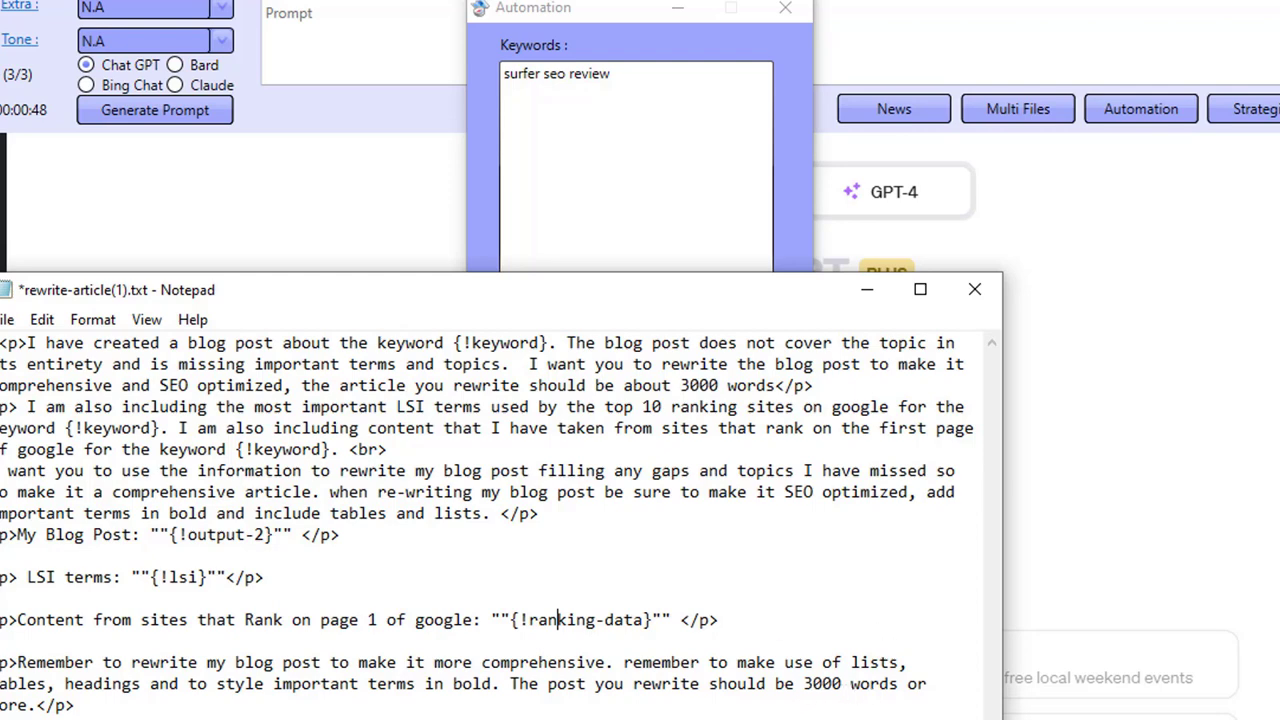
left_click(868, 290)
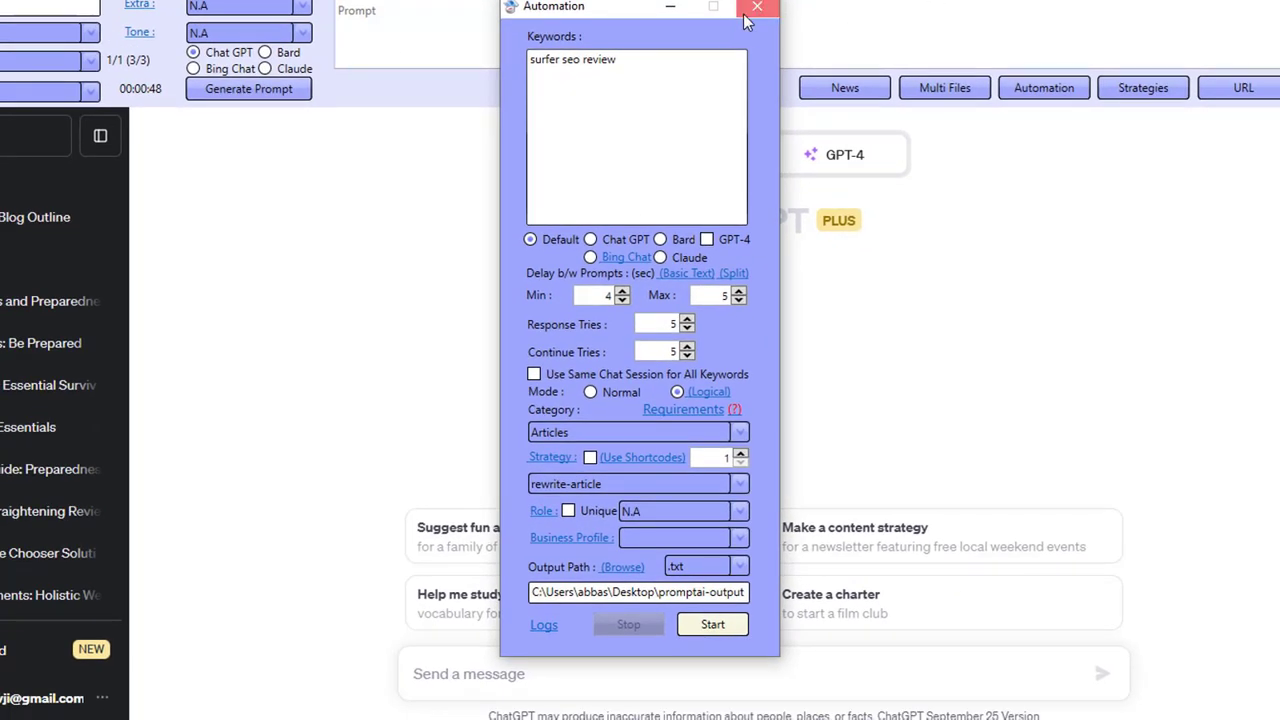
Close and reopen the Automation window, review the prompts of the rewrite-article strategy and close the strategy view.
left_click(757, 7)
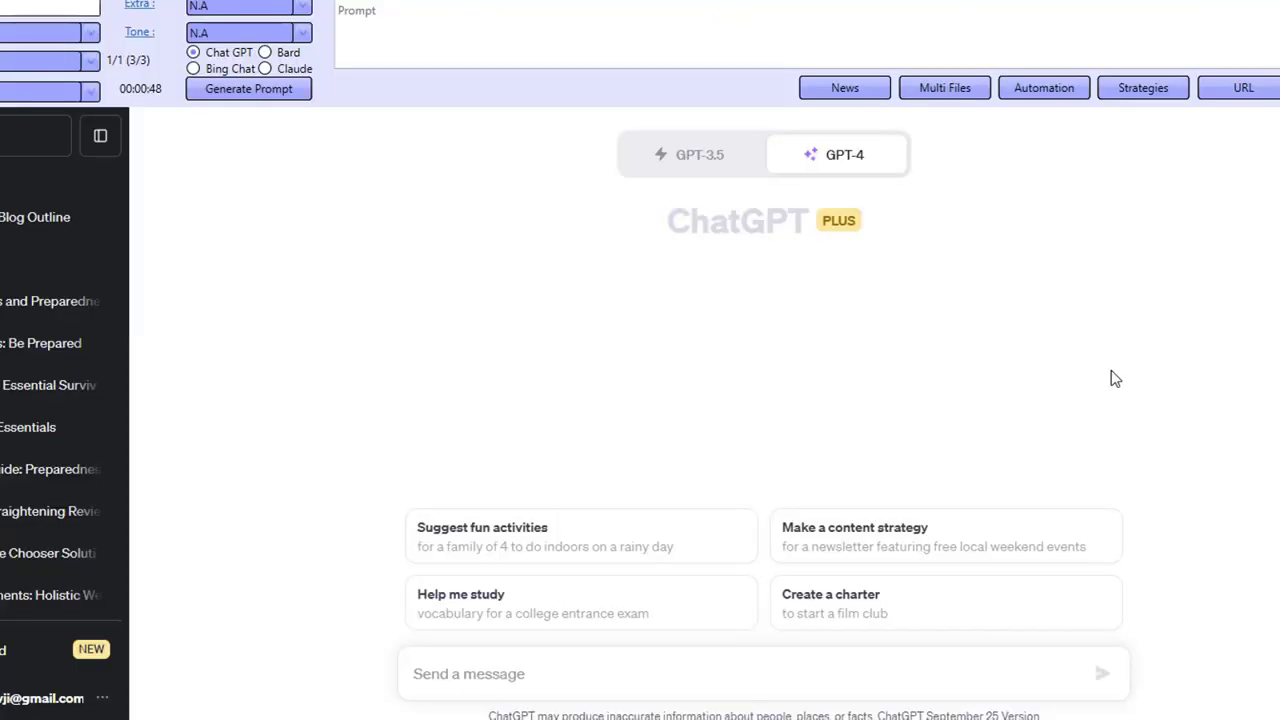
left_click(1030, 82)
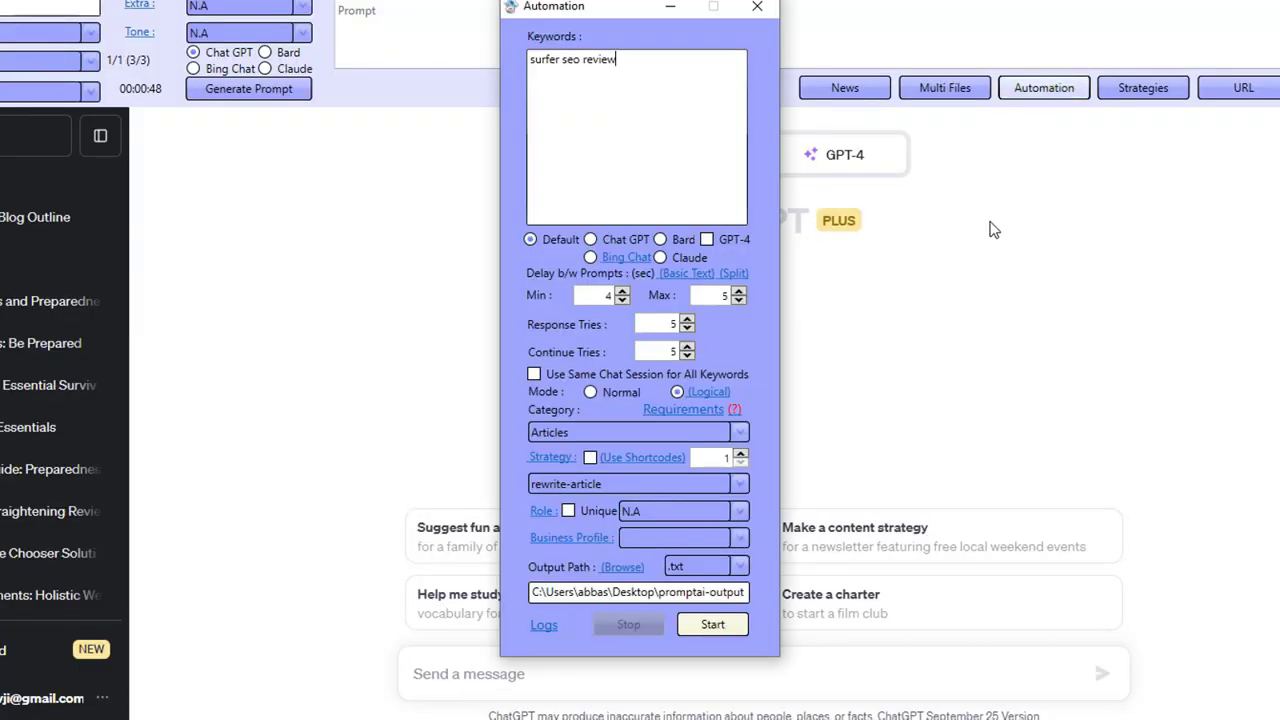
left_click(550, 457)
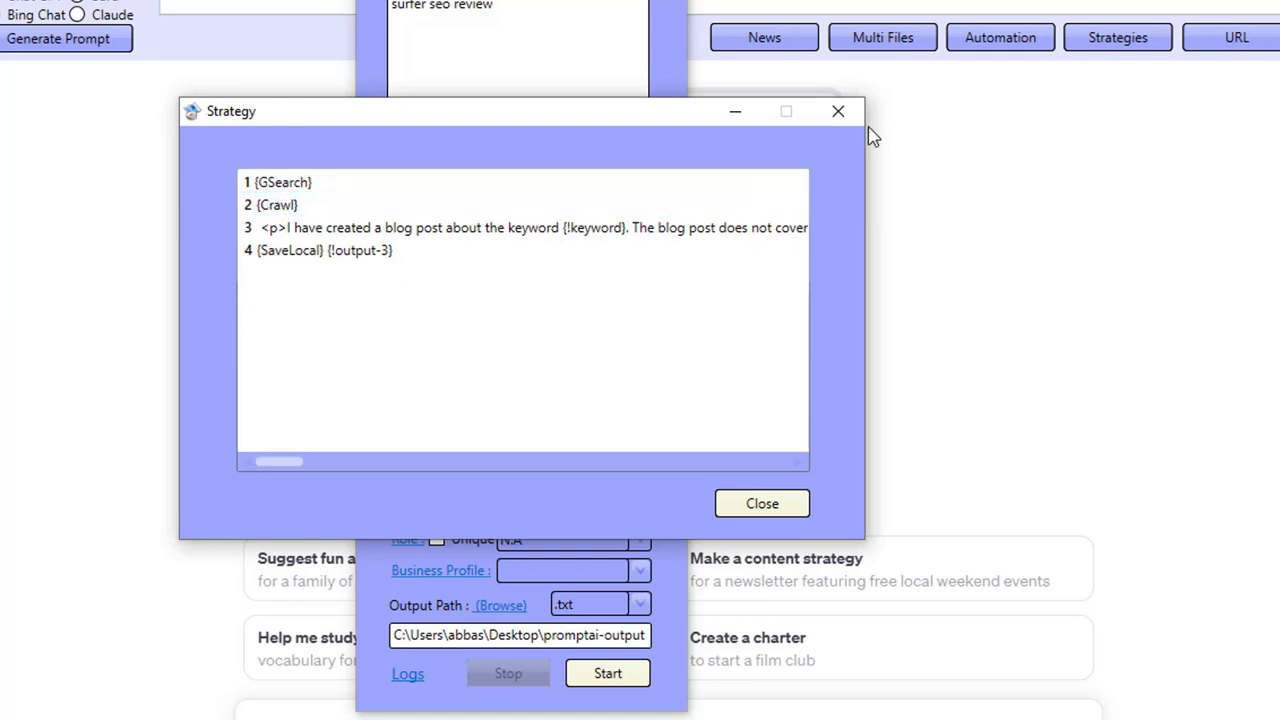
left_click(838, 112)
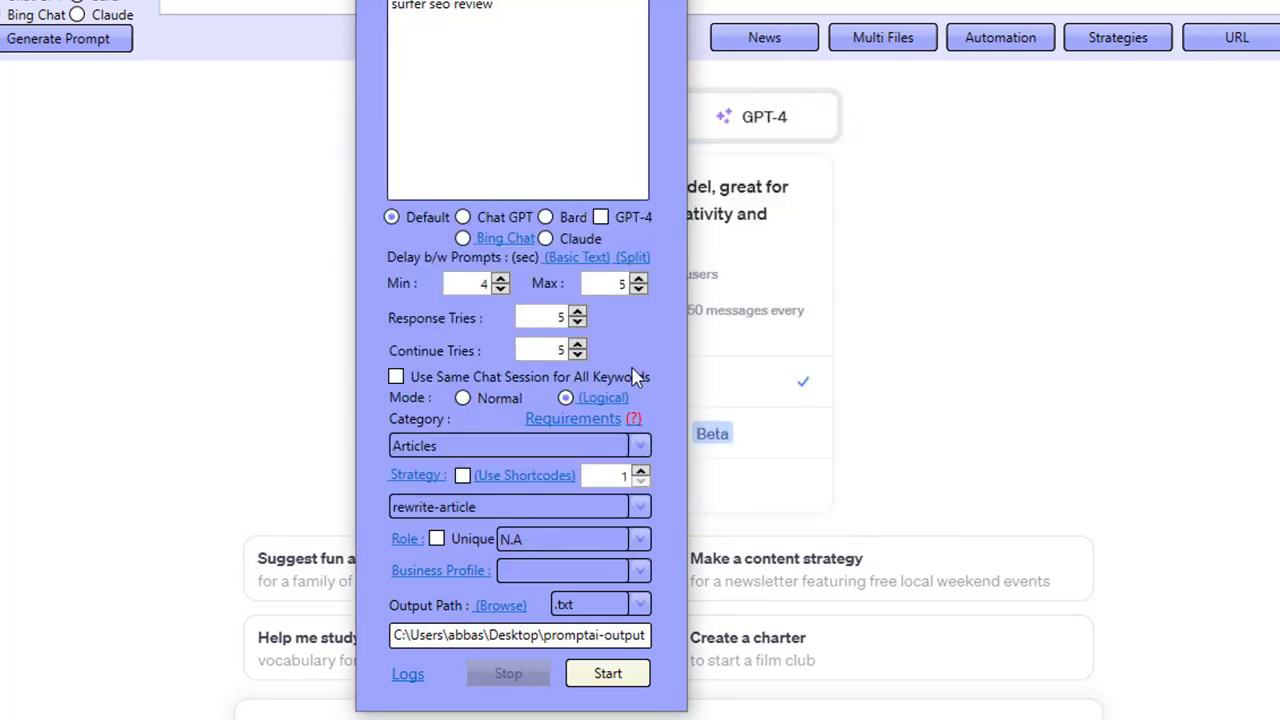
left_click(605, 399)
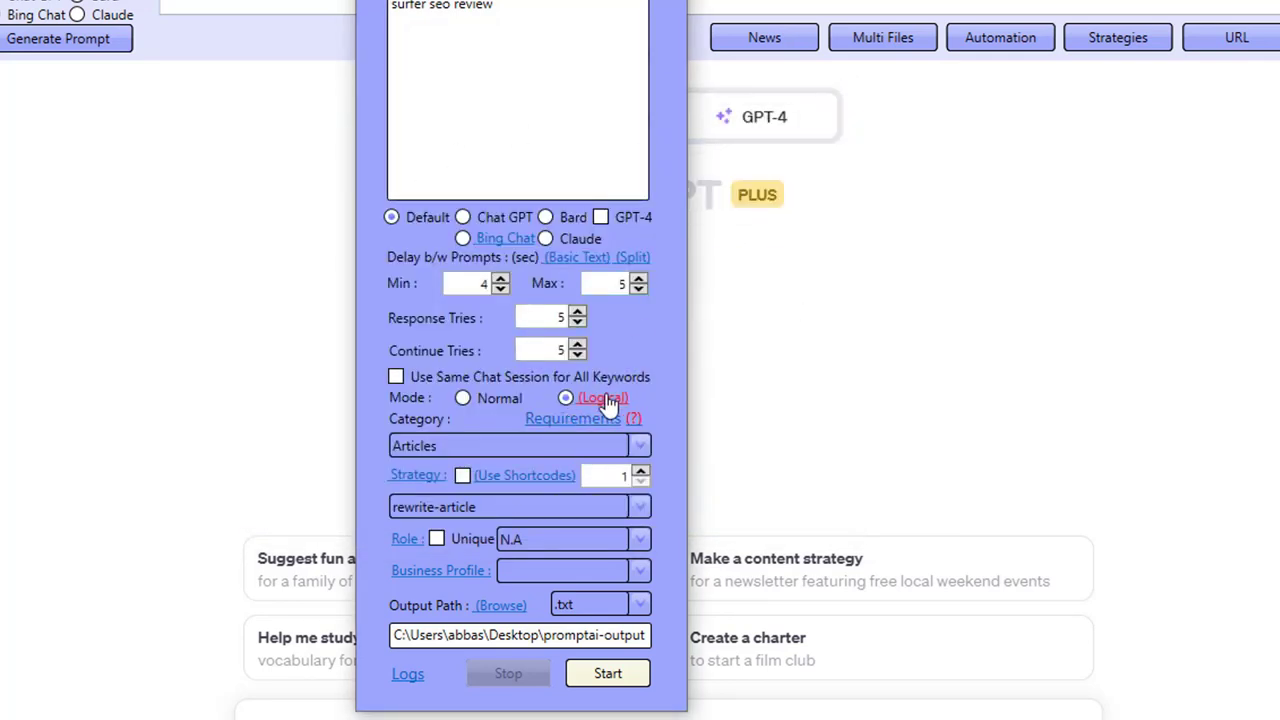
left_click(615, 399)
left_click(506, 137)
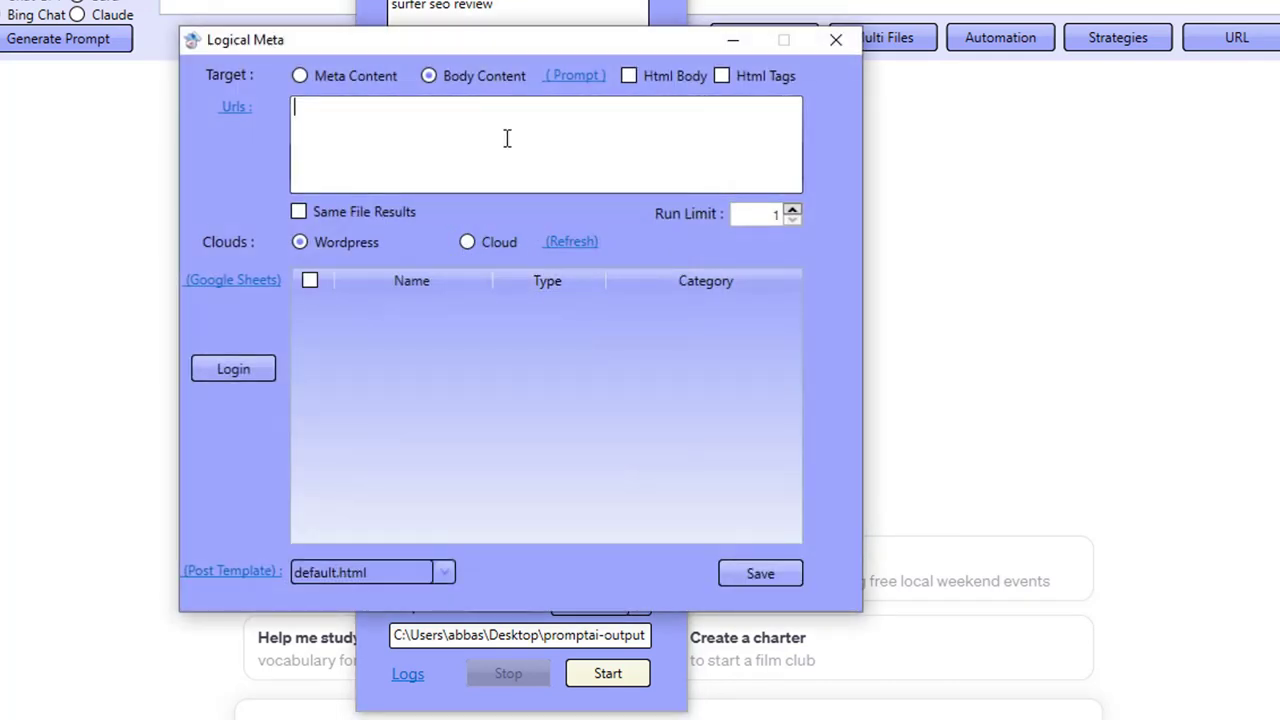
right_click(506, 141)
left_click(557, 205)
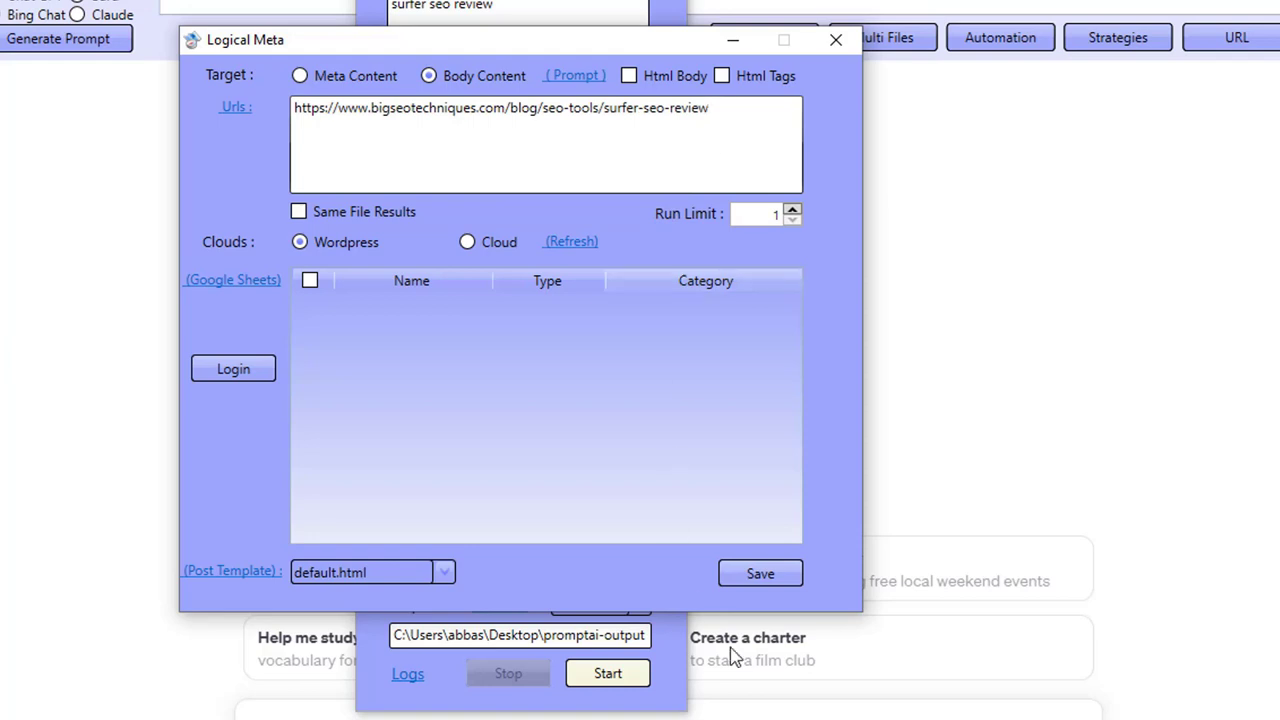
left_click(790, 573)
left_click(477, 37)
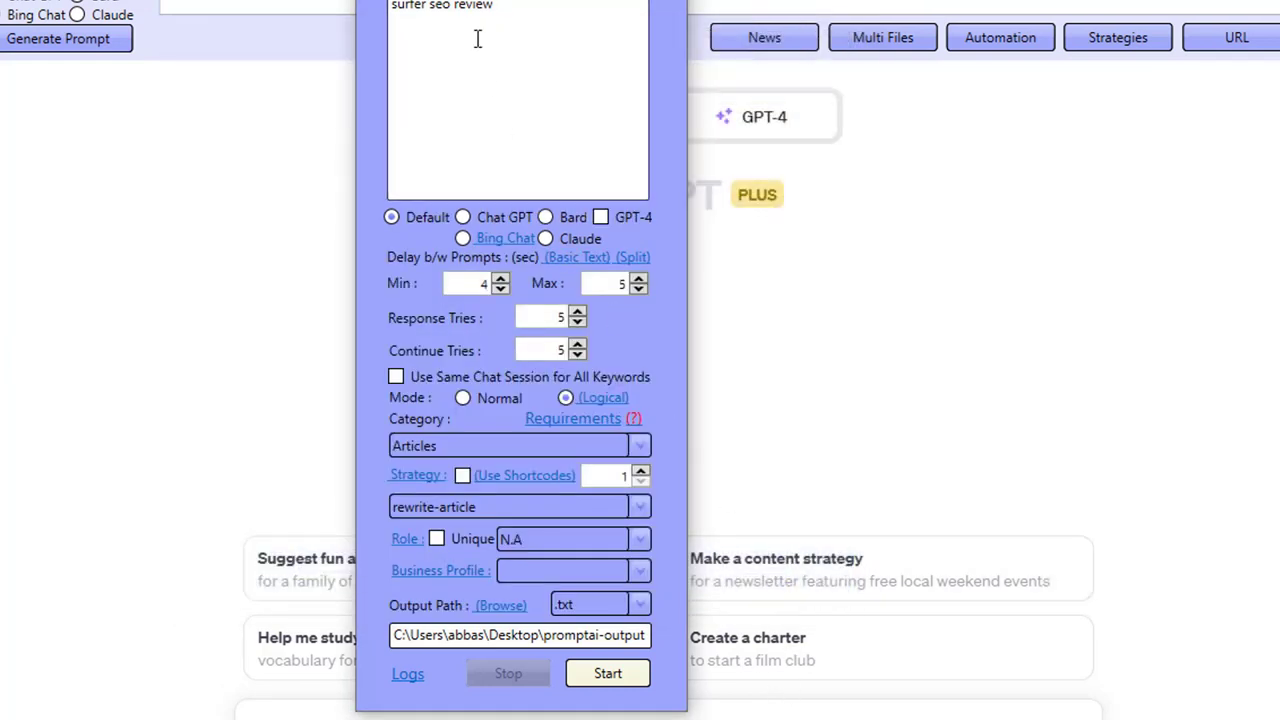
left_click(541, 421)
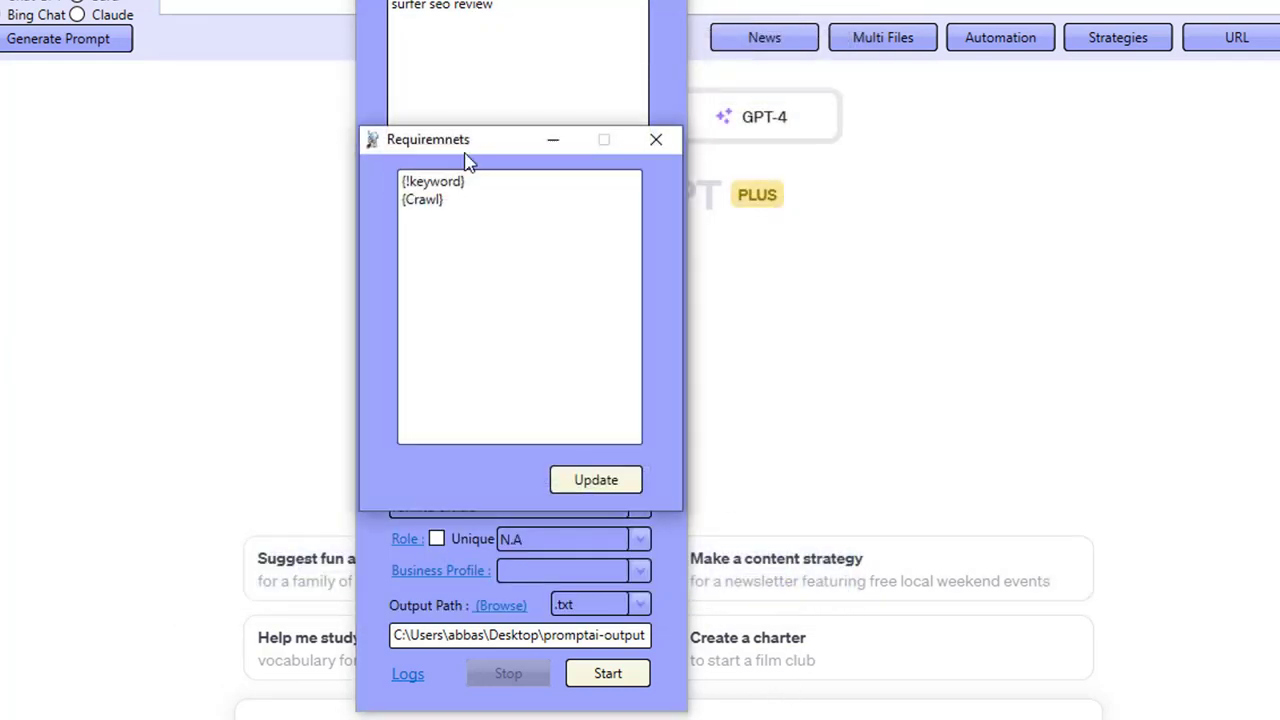
left_click(656, 140)
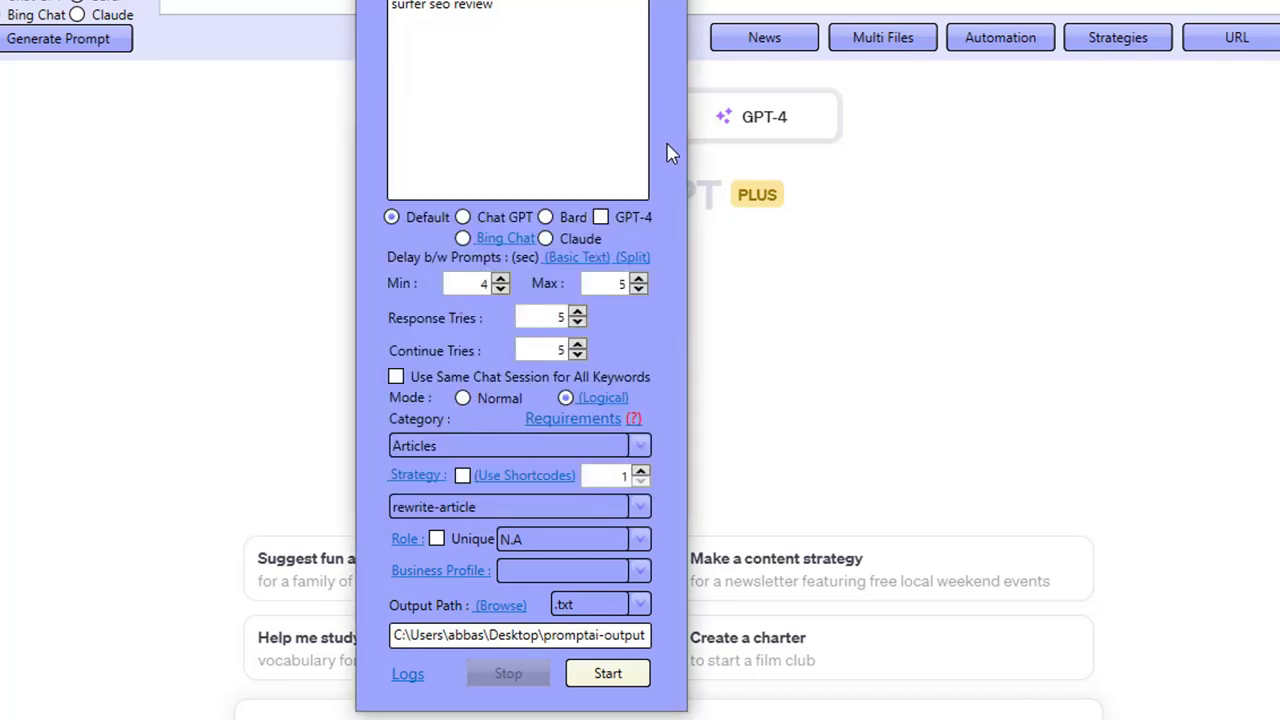
Set the delay between prompts to a minimum of 1 and a maximum of 2 seconds and start the automation.
left_click(500, 280)
left_click(500, 280)
left_click(501, 289)
left_click(501, 289)
left_click(501, 289)
left_click(638, 289)
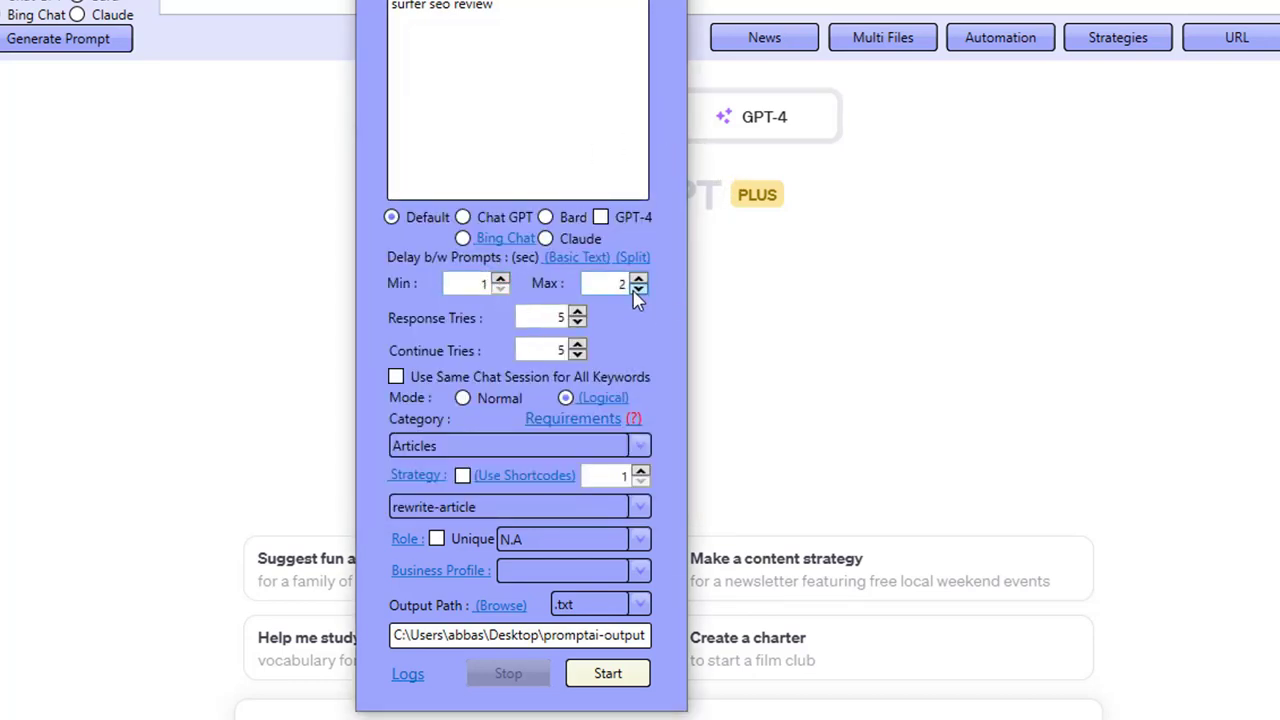
left_click(607, 674)
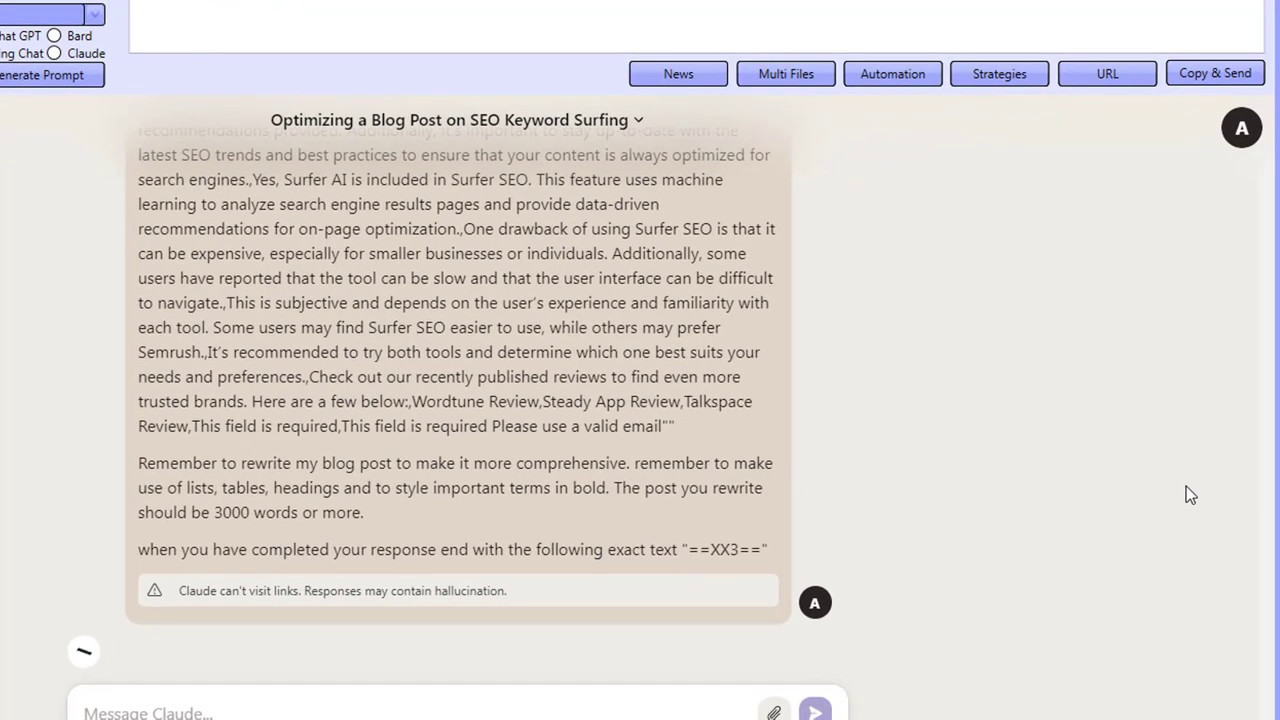
left_click(1238, 146)
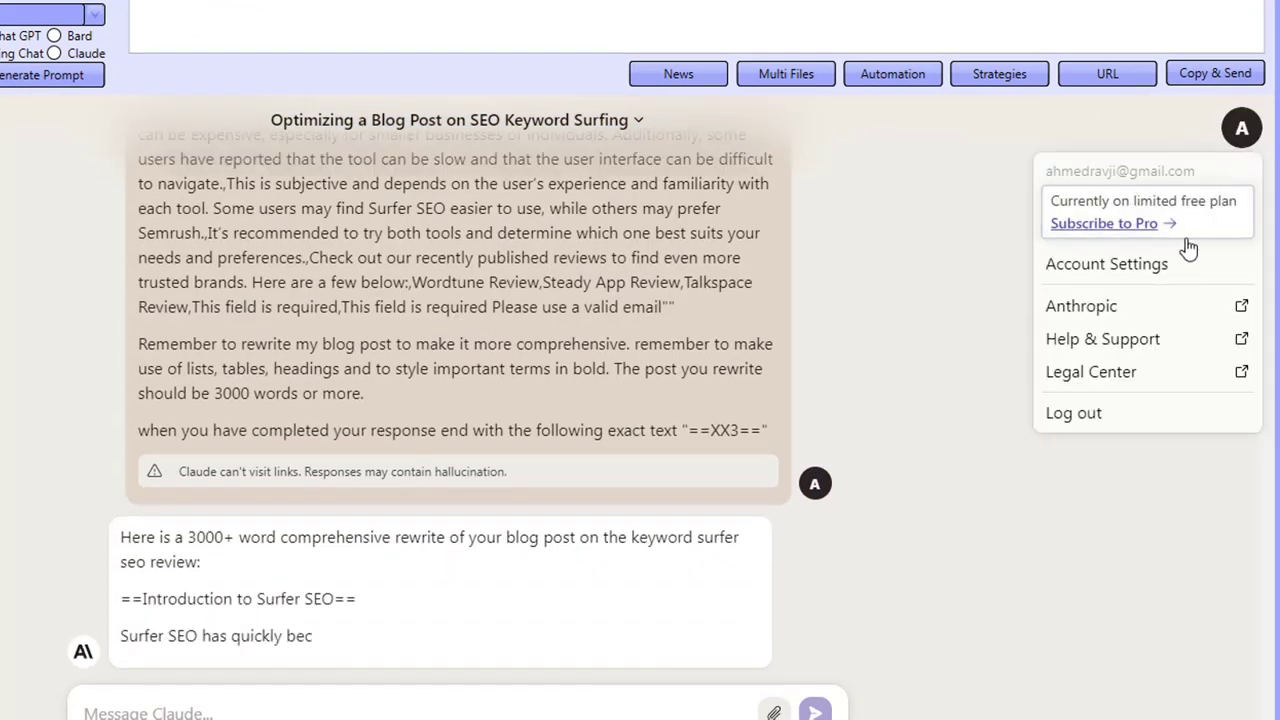
key("Escape")
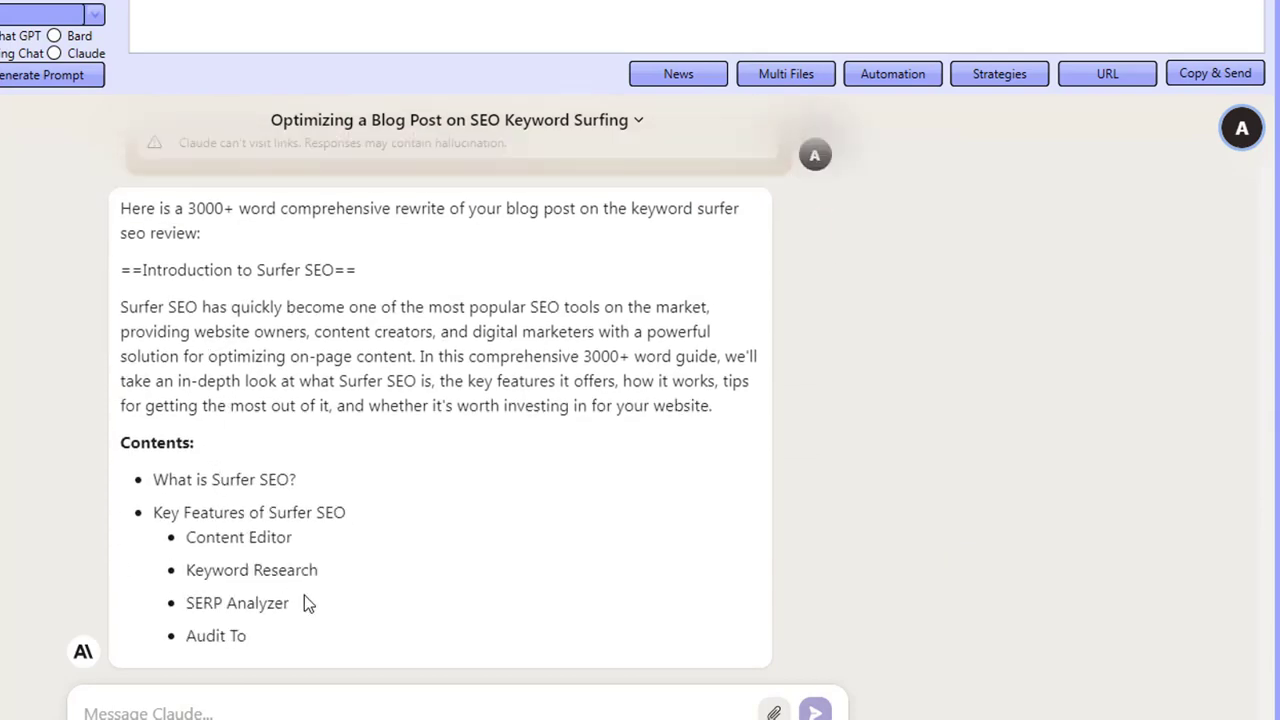
scroll(599, 596, "up", 15)
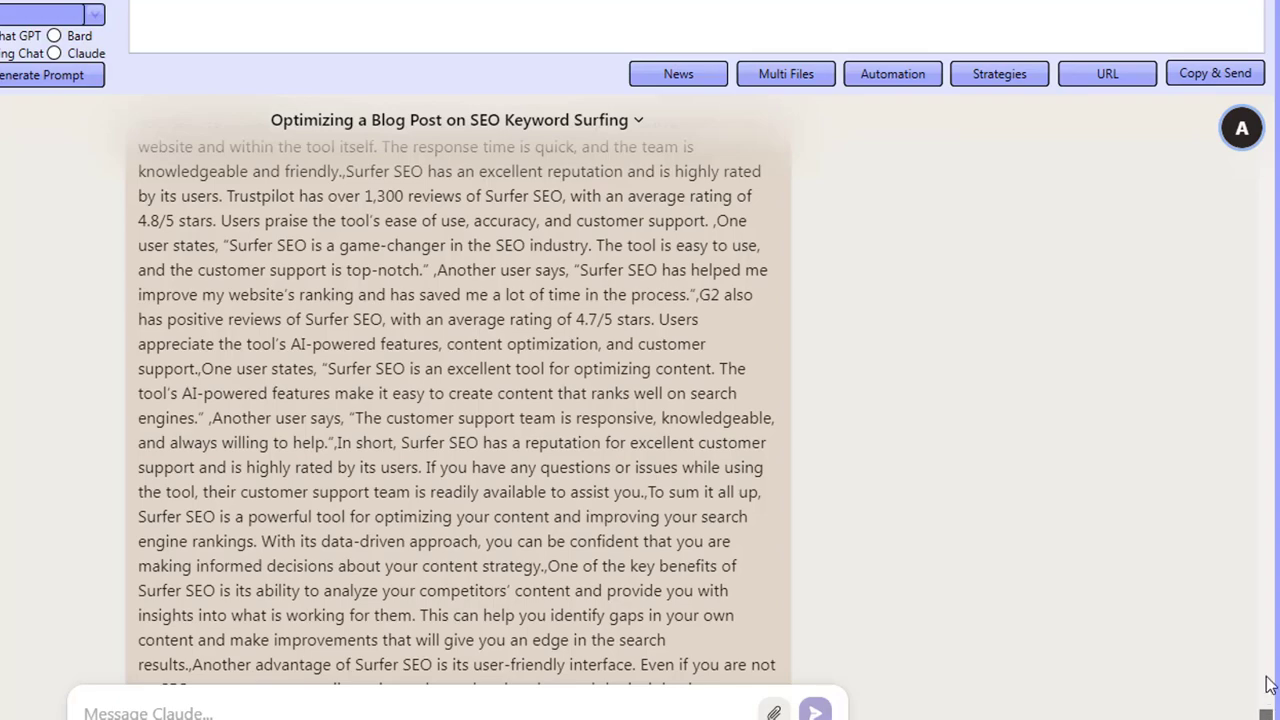
left_click_drag(1270, 686, 1277, 92)
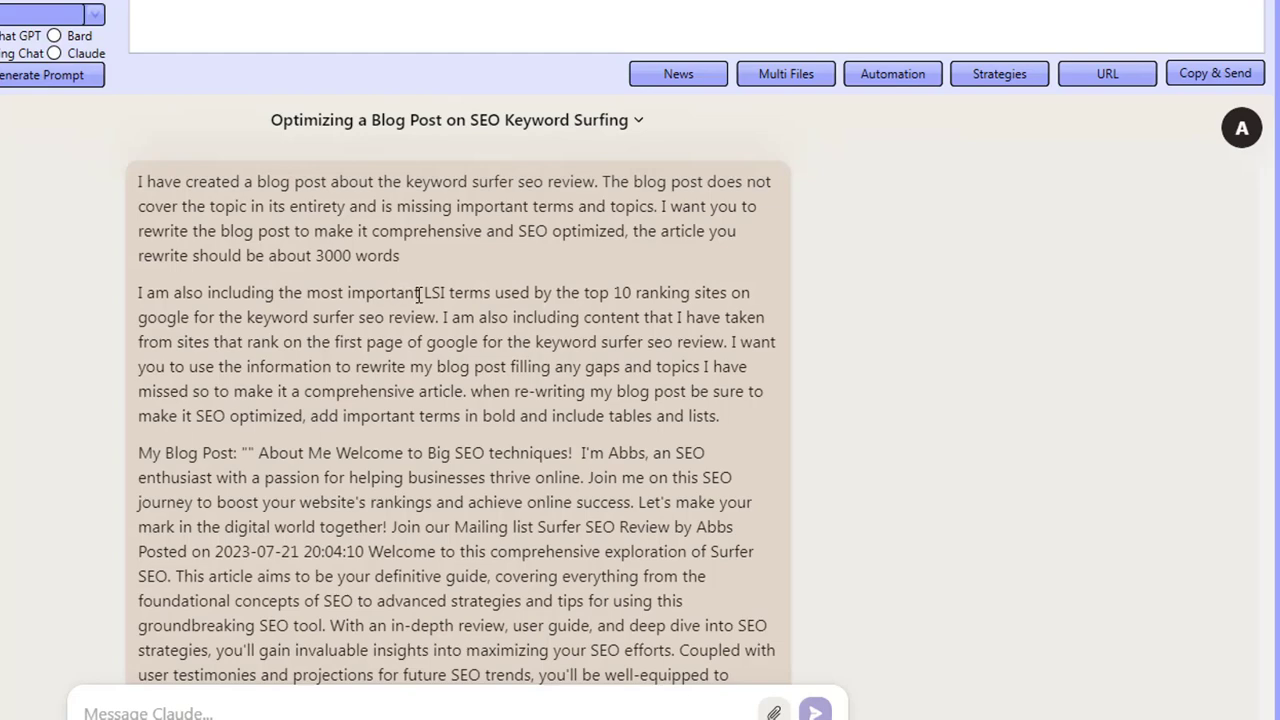
Examine the submitted prompt's rewrite instructions and the crawled text of the original Surfer SEO blog post.
left_click_drag(419, 293, 522, 292)
left_click(459, 342)
scroll(372, 443, "down", 1)
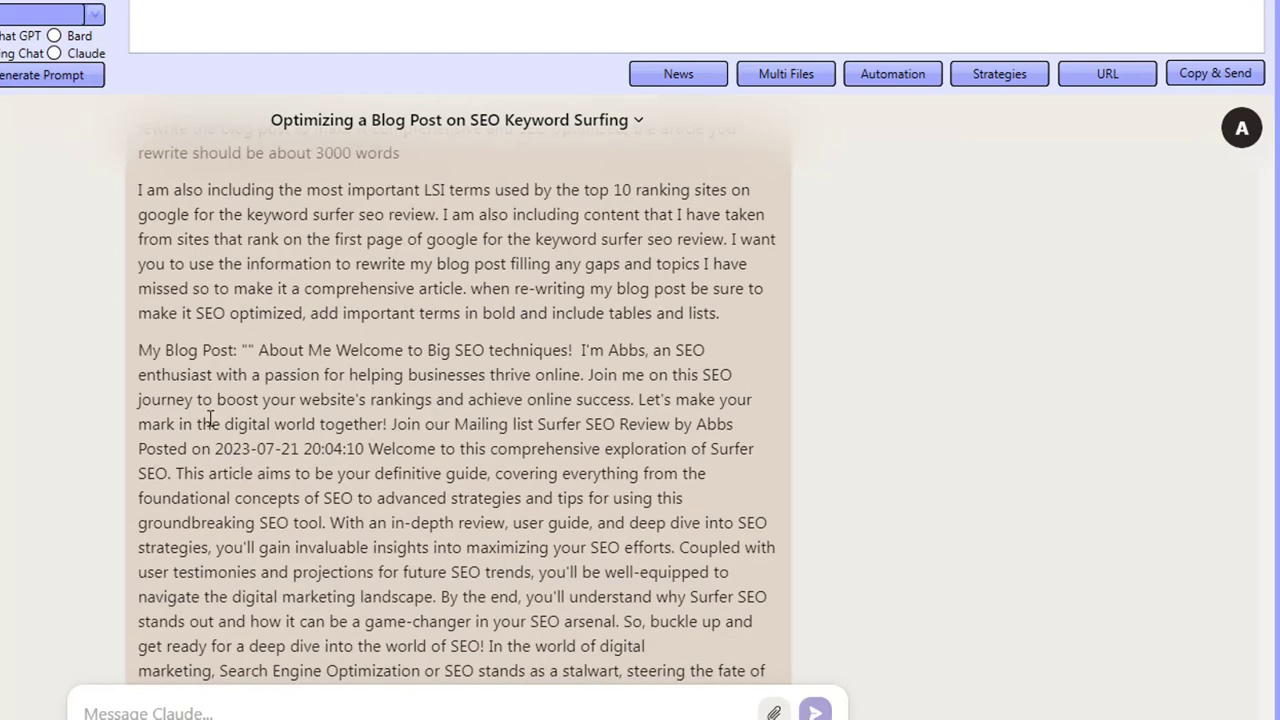
left_click_drag(165, 350, 257, 349)
left_click(291, 356)
scroll(436, 462, "down", 3)
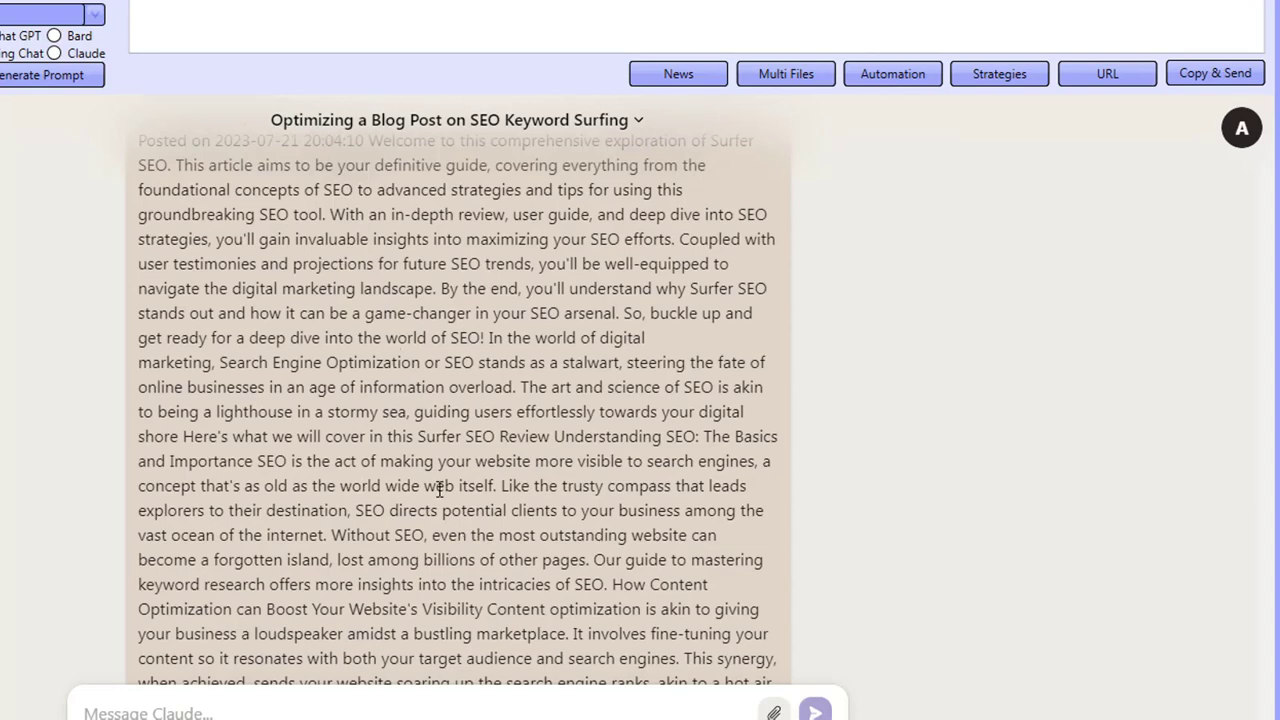
scroll(442, 470, "down", 7)
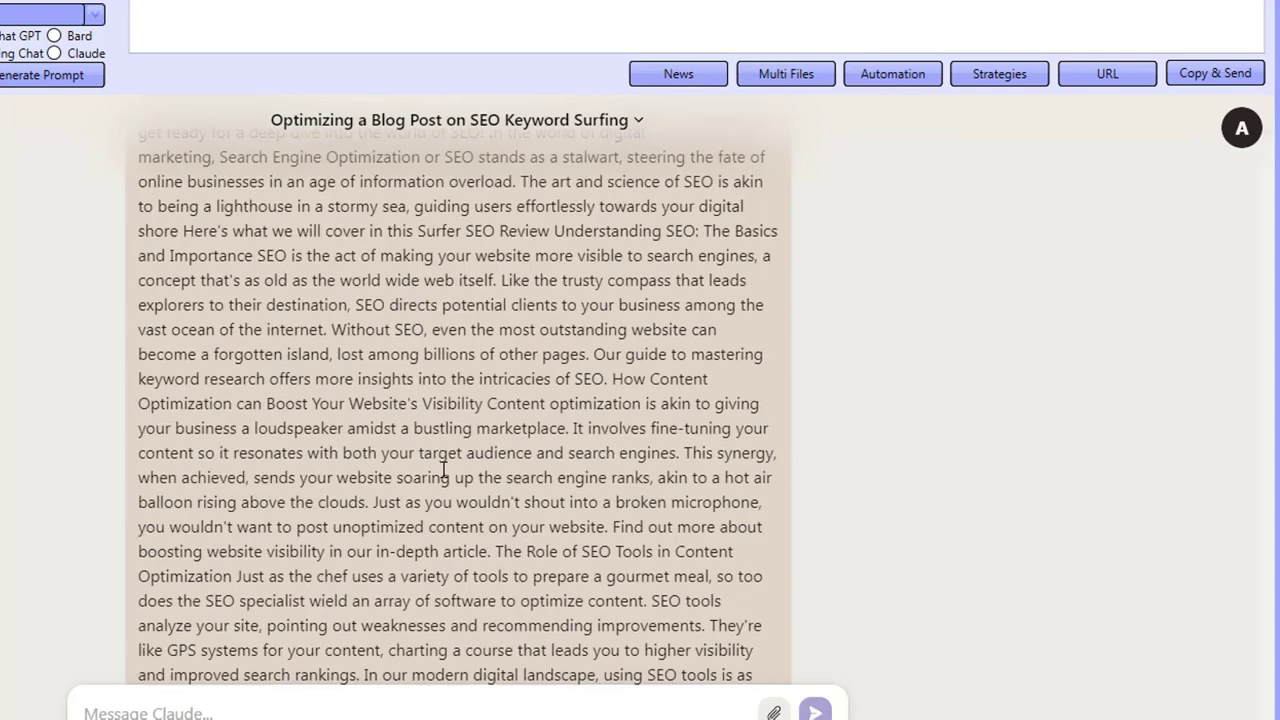
scroll(442, 478, "down", 11)
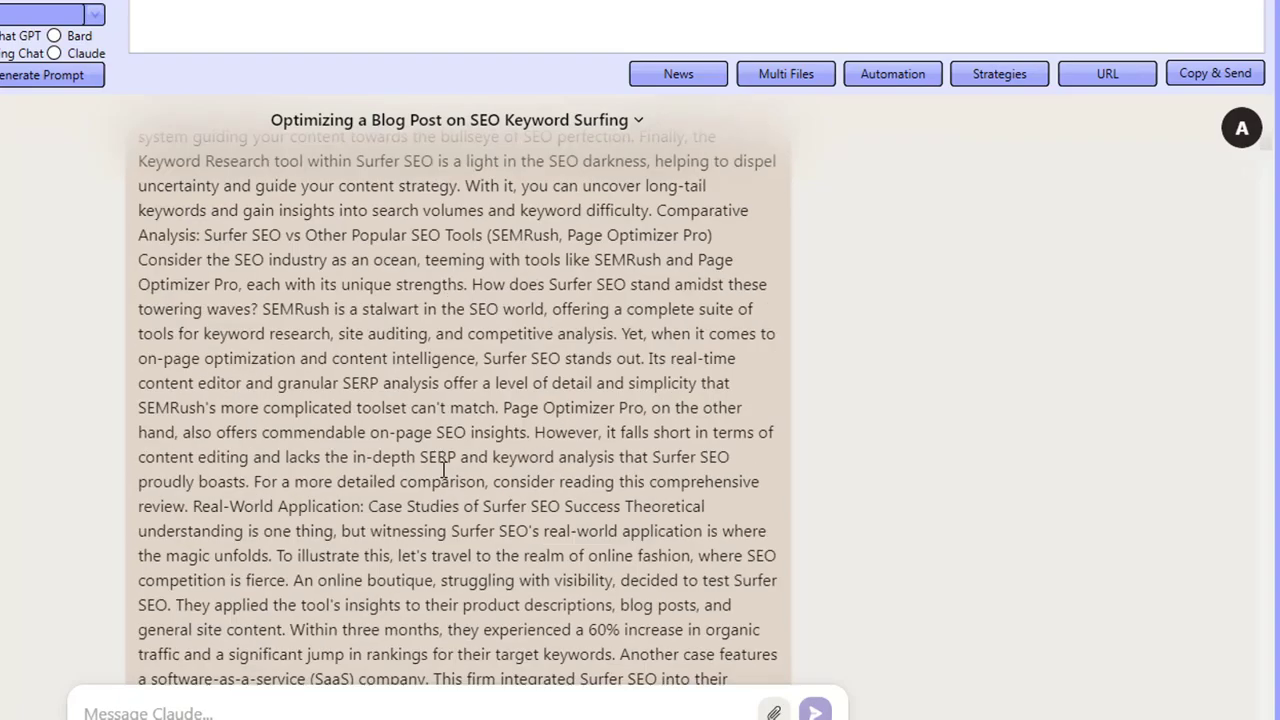
scroll(443, 470, "down", 16)
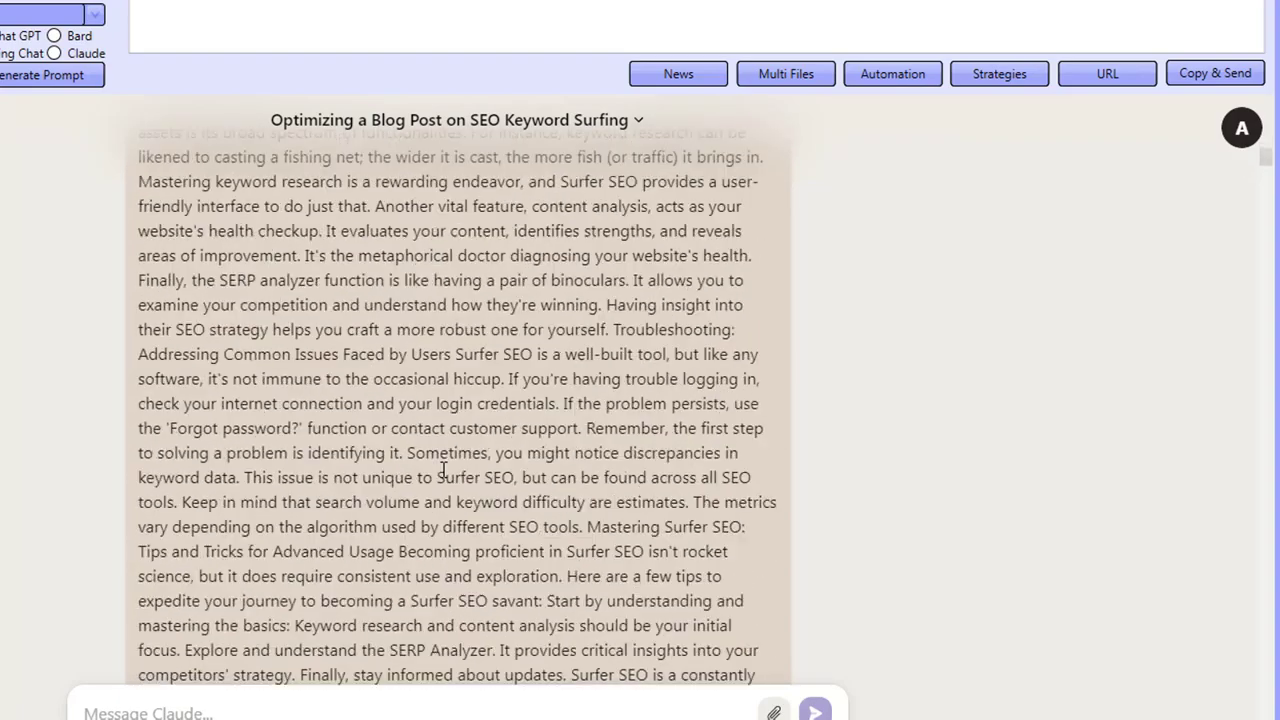
scroll(443, 470, "down", 16)
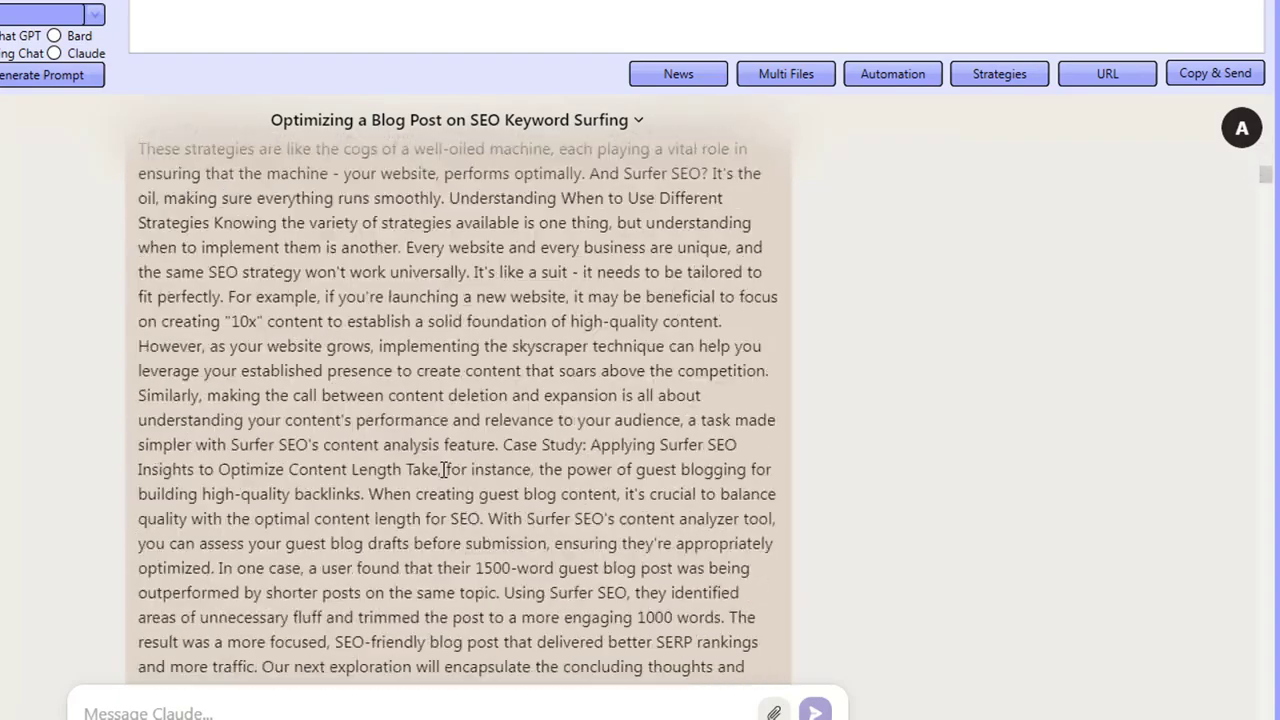
scroll(443, 470, "down", 16)
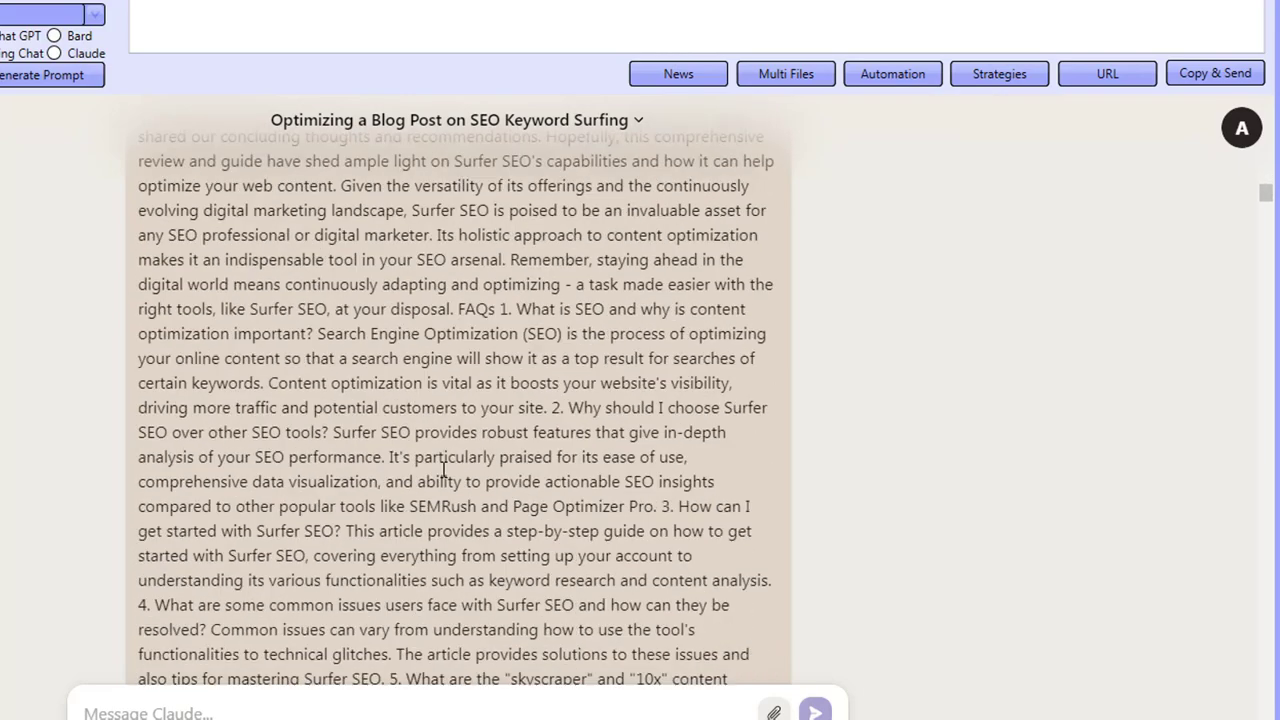
Examine the list of LSI terms in the submitted prompt, highlighting the heading and the full list.
scroll(443, 470, "down", 1)
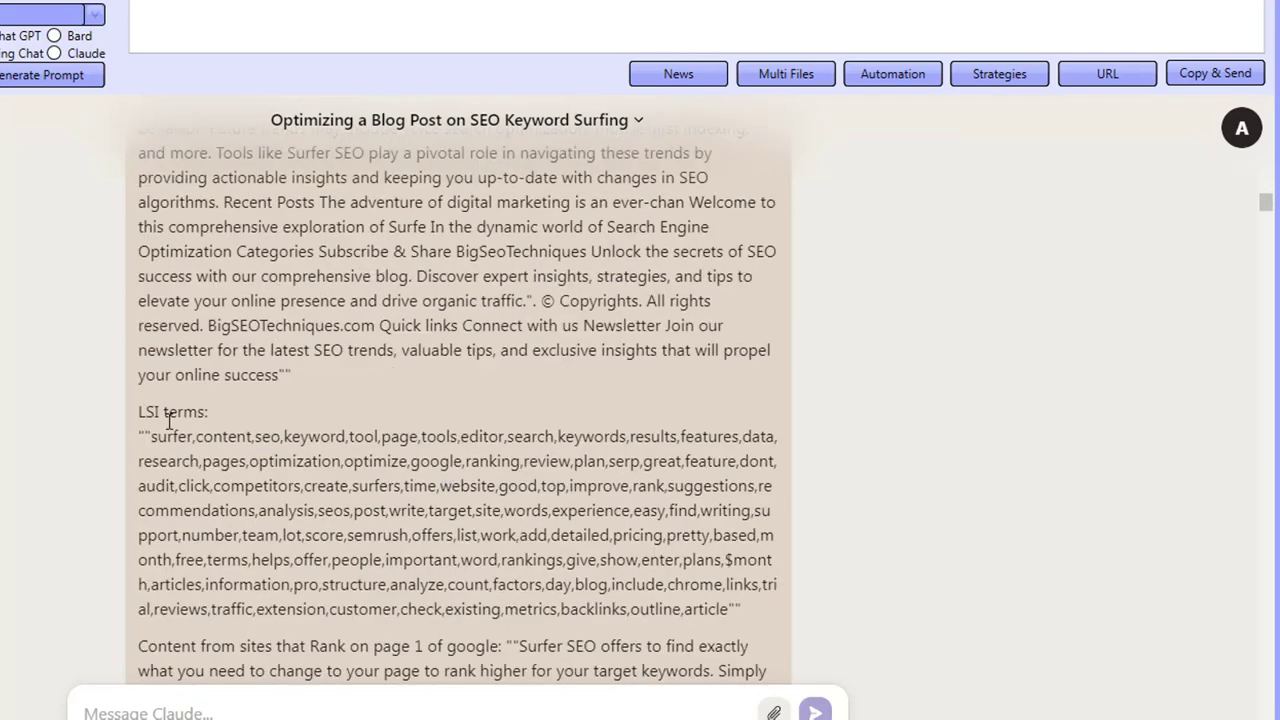
left_click_drag(141, 414, 238, 406)
left_click(142, 466)
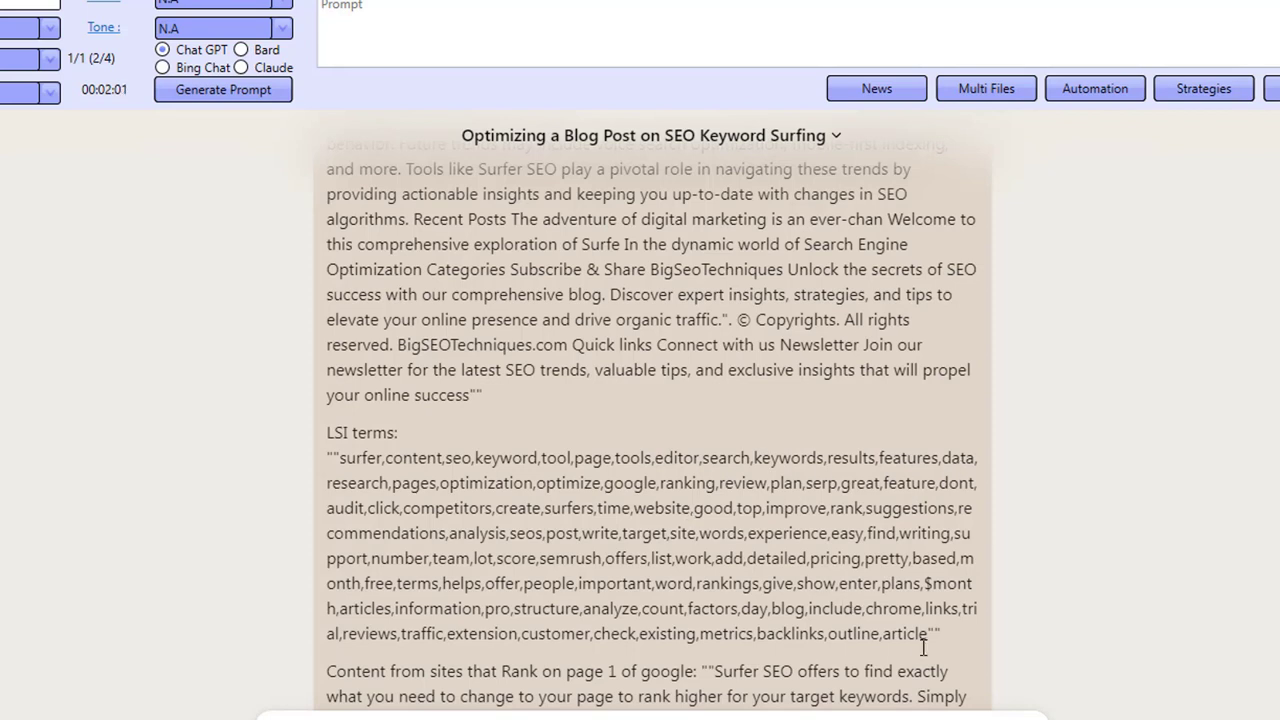
left_click_drag(931, 635, 337, 459)
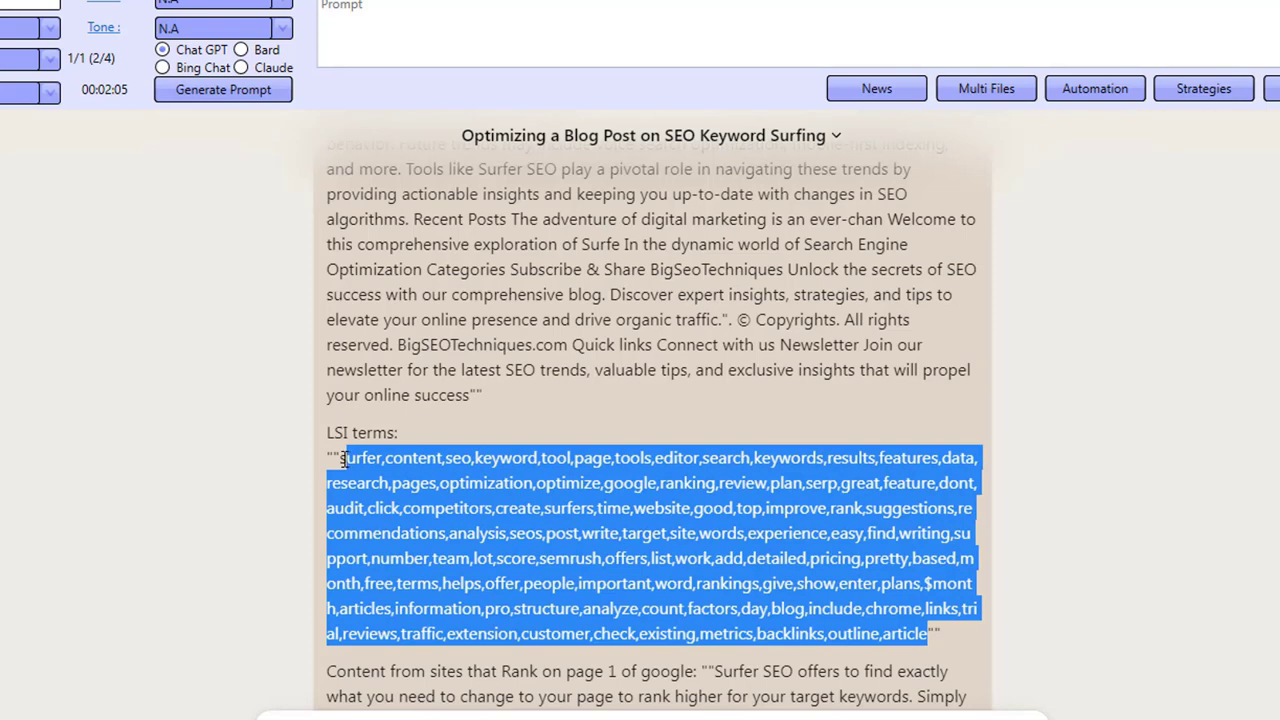
left_click(510, 530)
Examine the crawled content from sites ranking on page 1 of Google that follows the LSI terms in the submitted prompt.
scroll(428, 455, "down", 3)
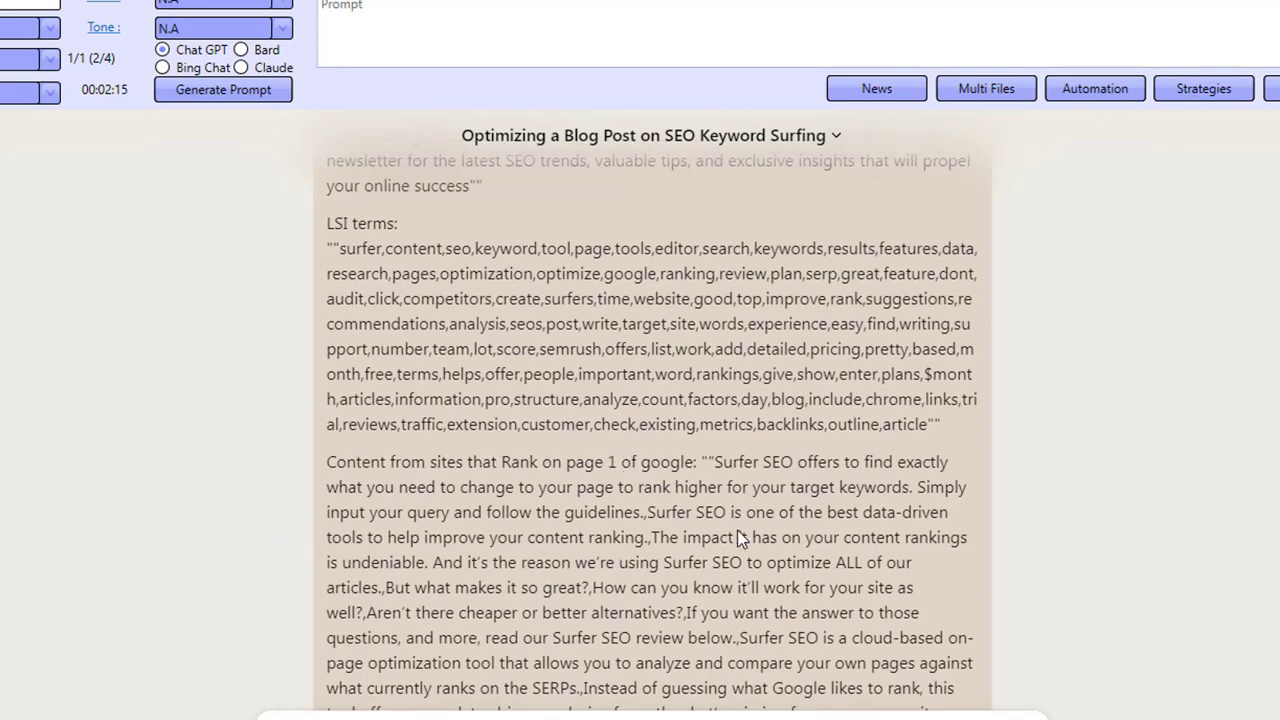
scroll(736, 540, "down", 10)
scroll(737, 540, "down", 15)
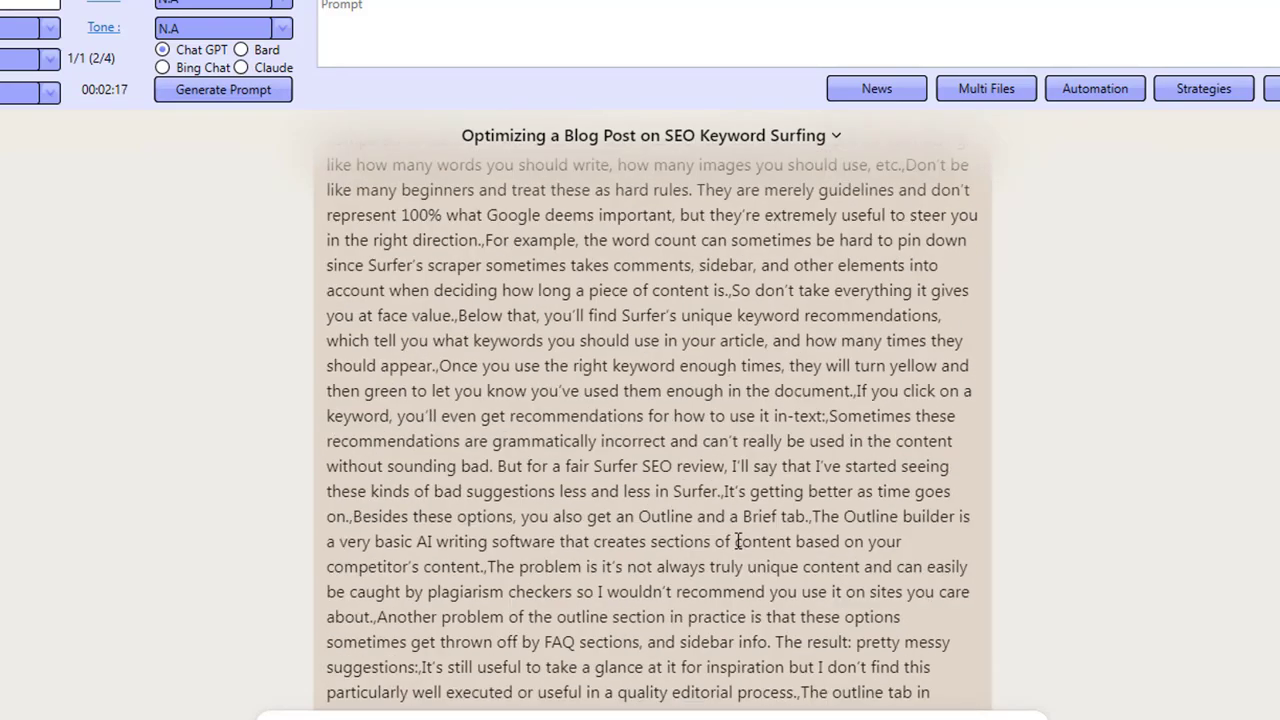
scroll(737, 541, "down", 17)
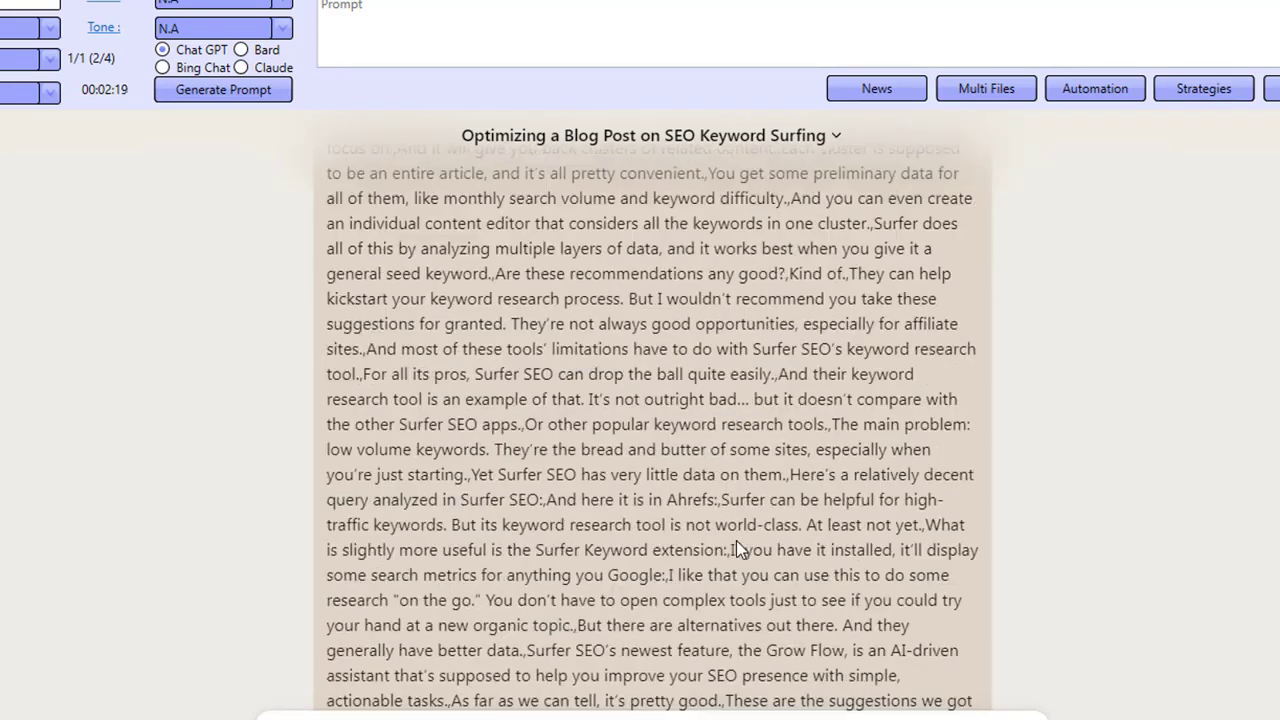
scroll(737, 541, "down", 16)
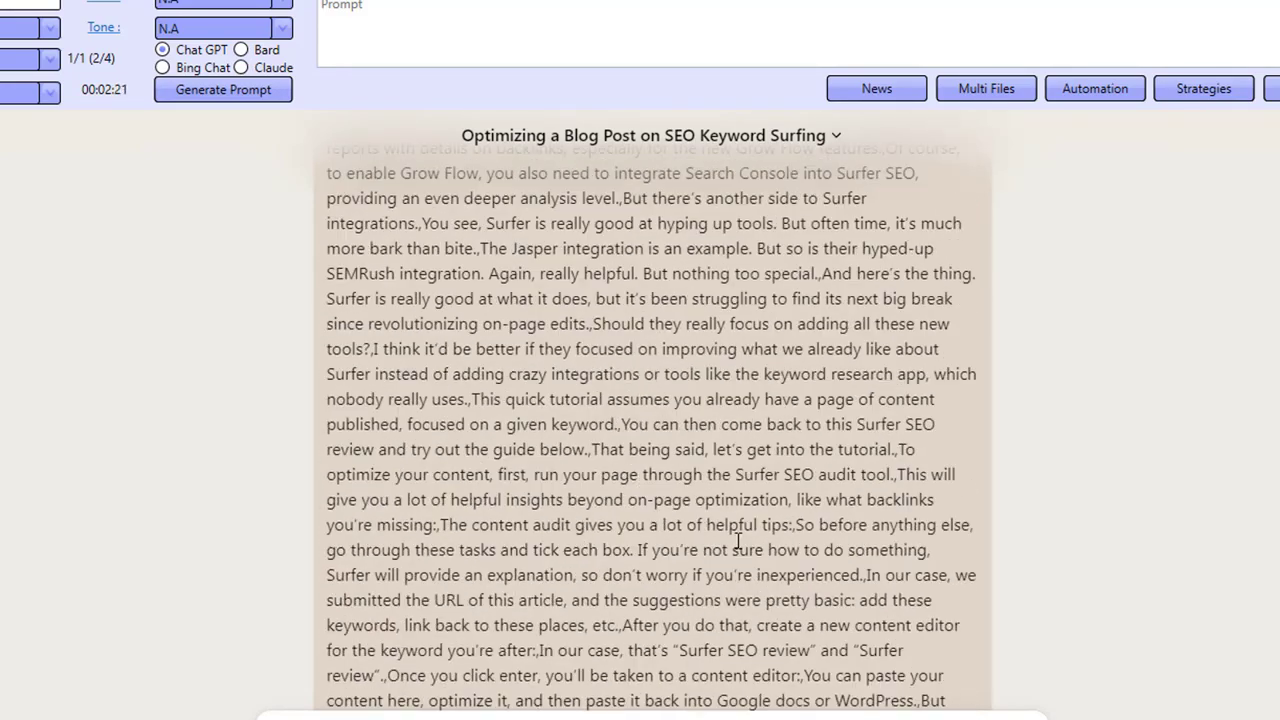
scroll(737, 541, "down", 16)
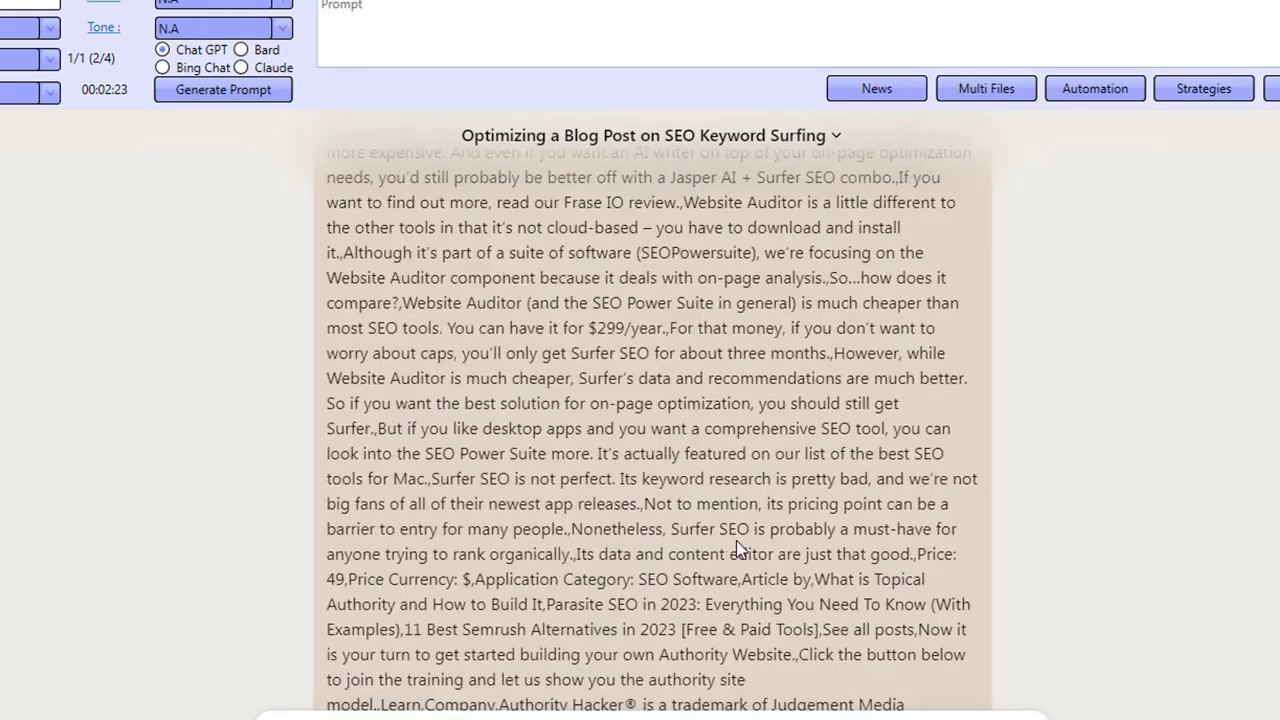
scroll(737, 541, "down", 16)
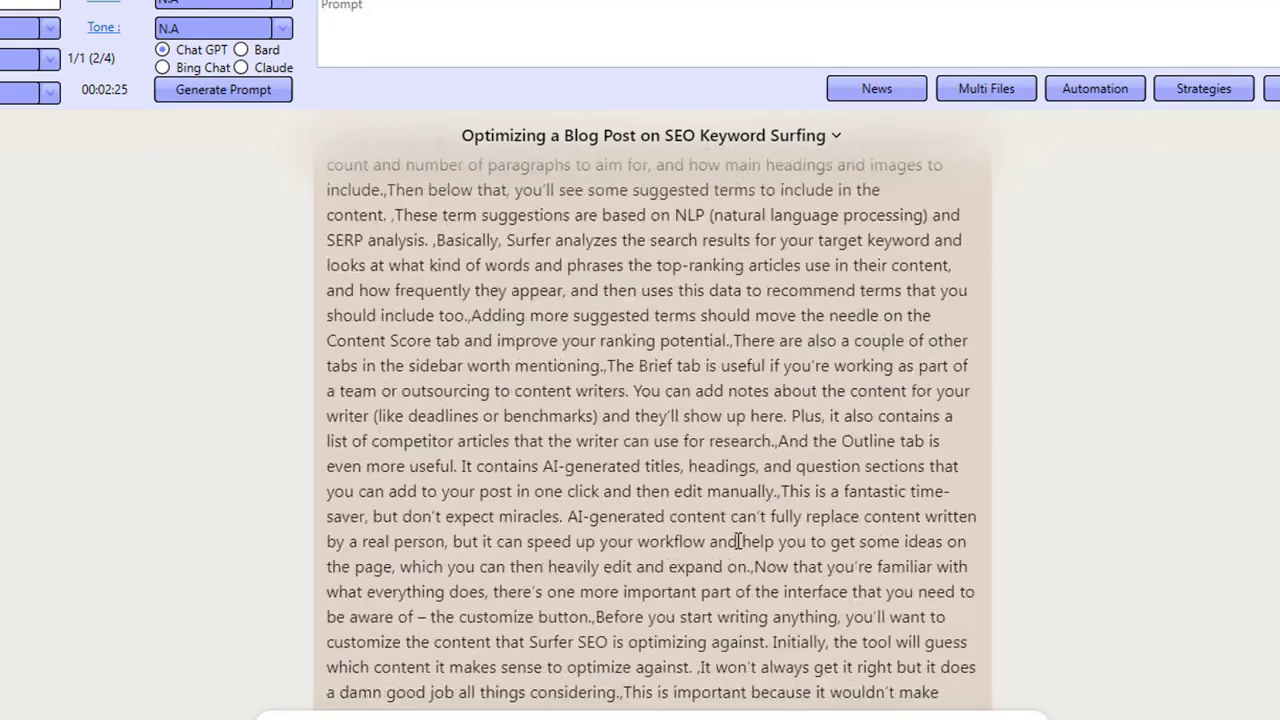
scroll(737, 541, "down", 16)
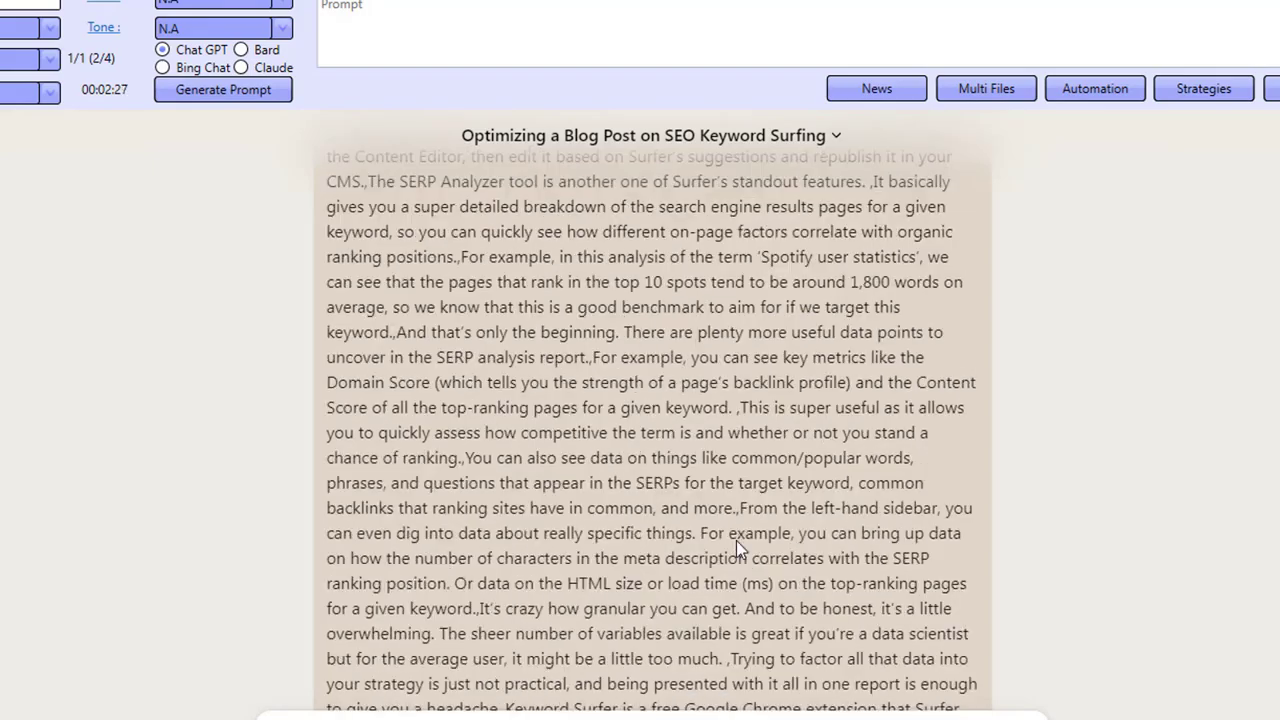
scroll(737, 541, "down", 16)
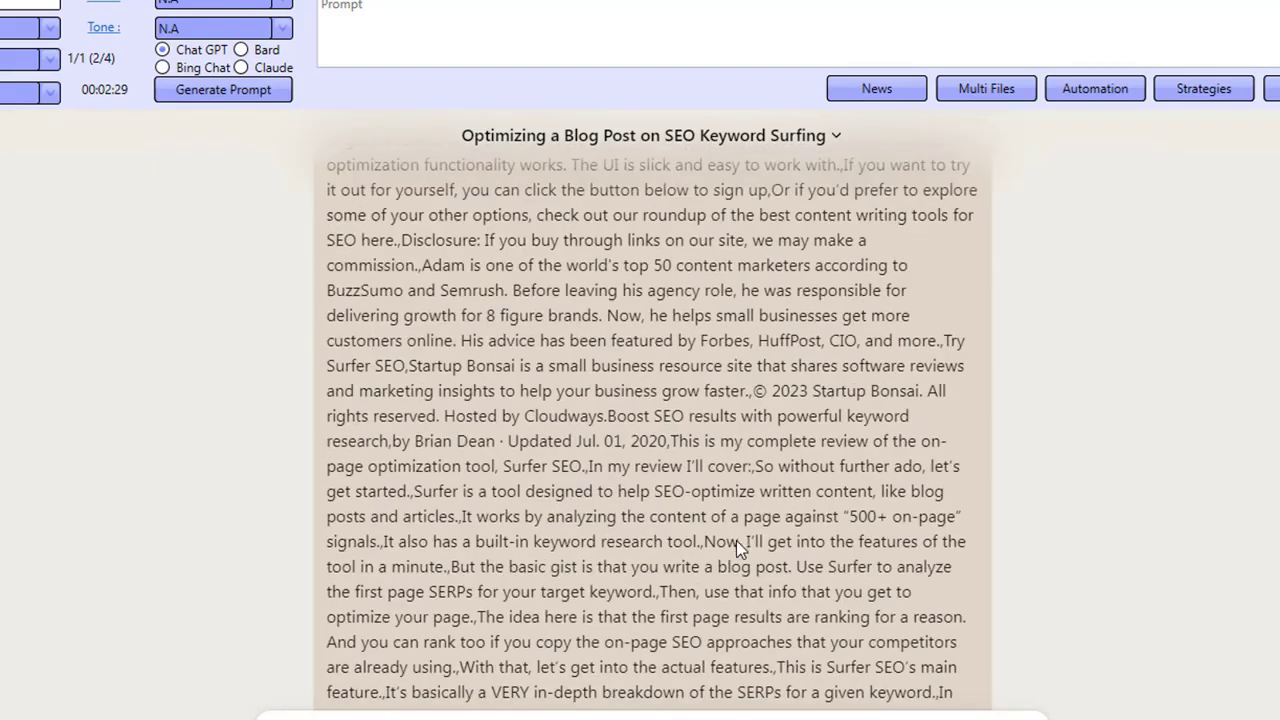
scroll(737, 541, "down", 12)
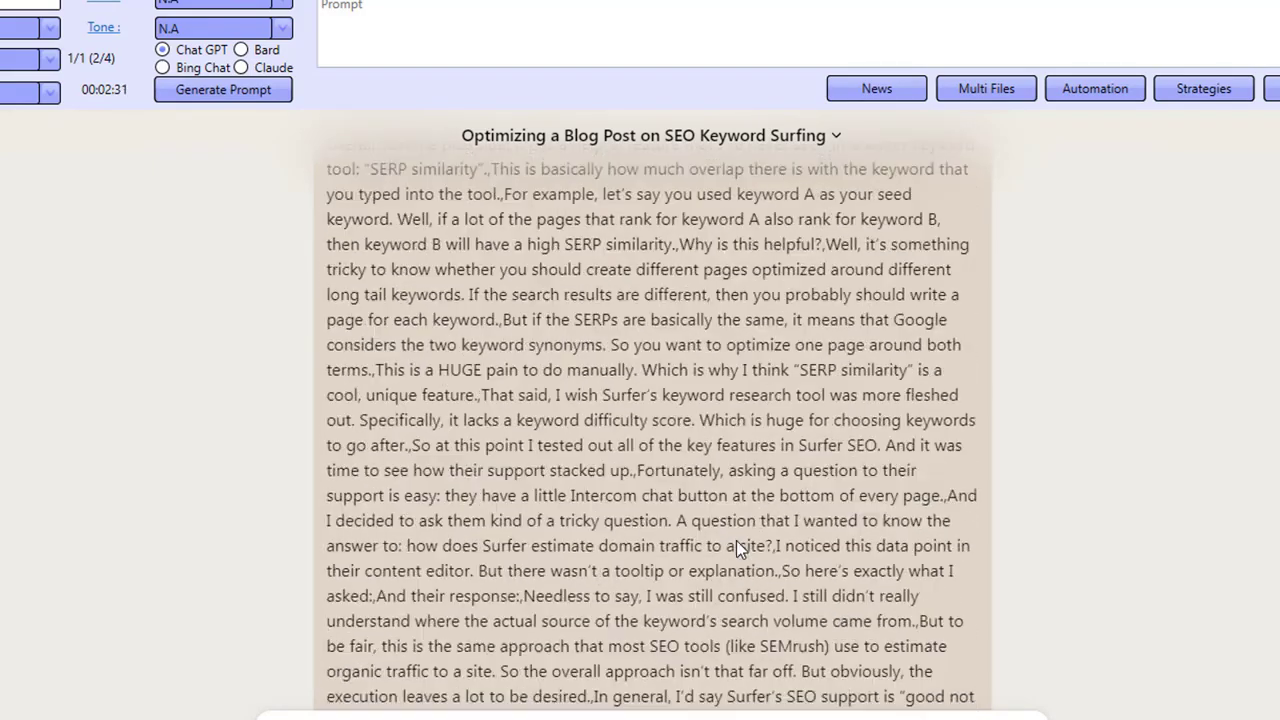
scroll(684, 568, "down", 16)
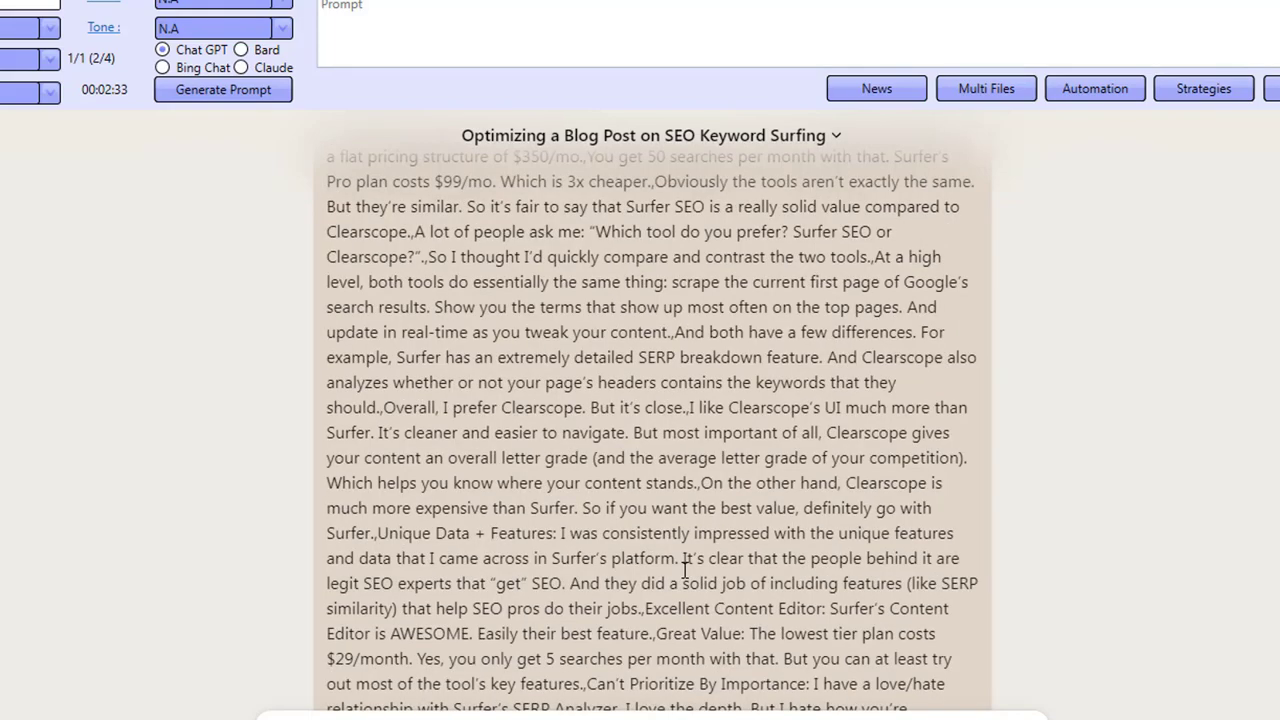
scroll(684, 570, "down", 16)
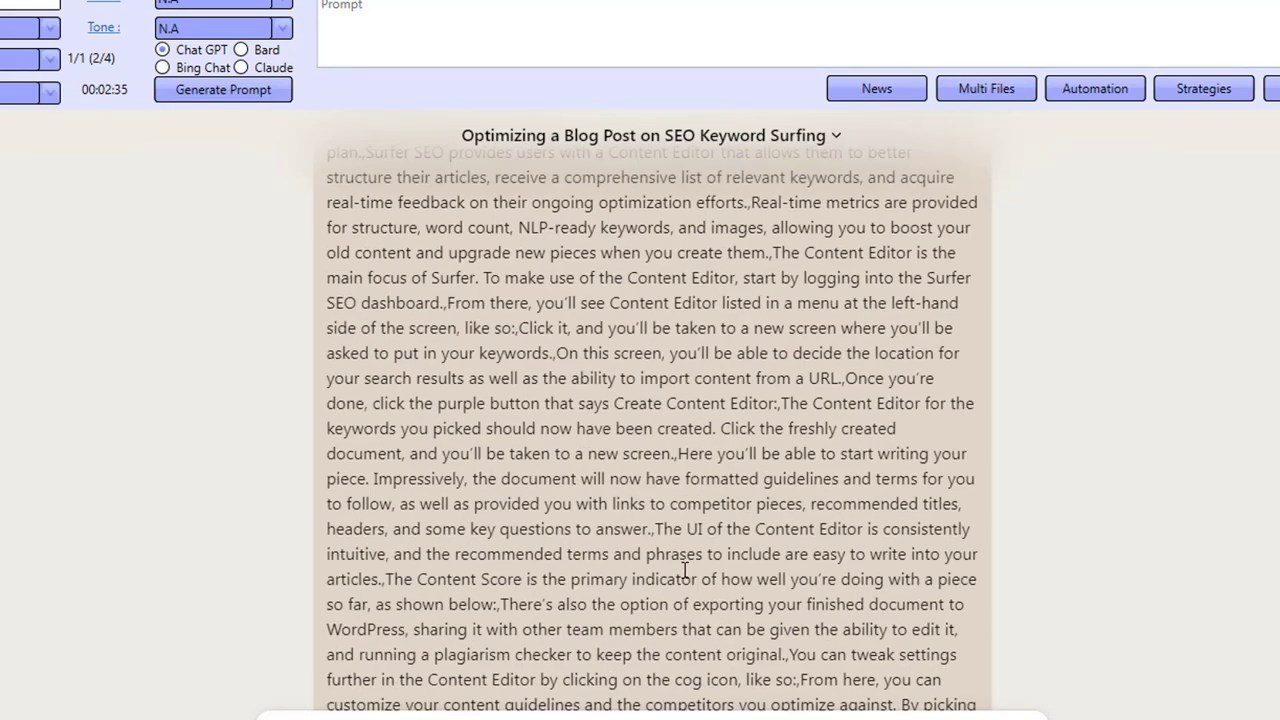
scroll(684, 569, "down", 16)
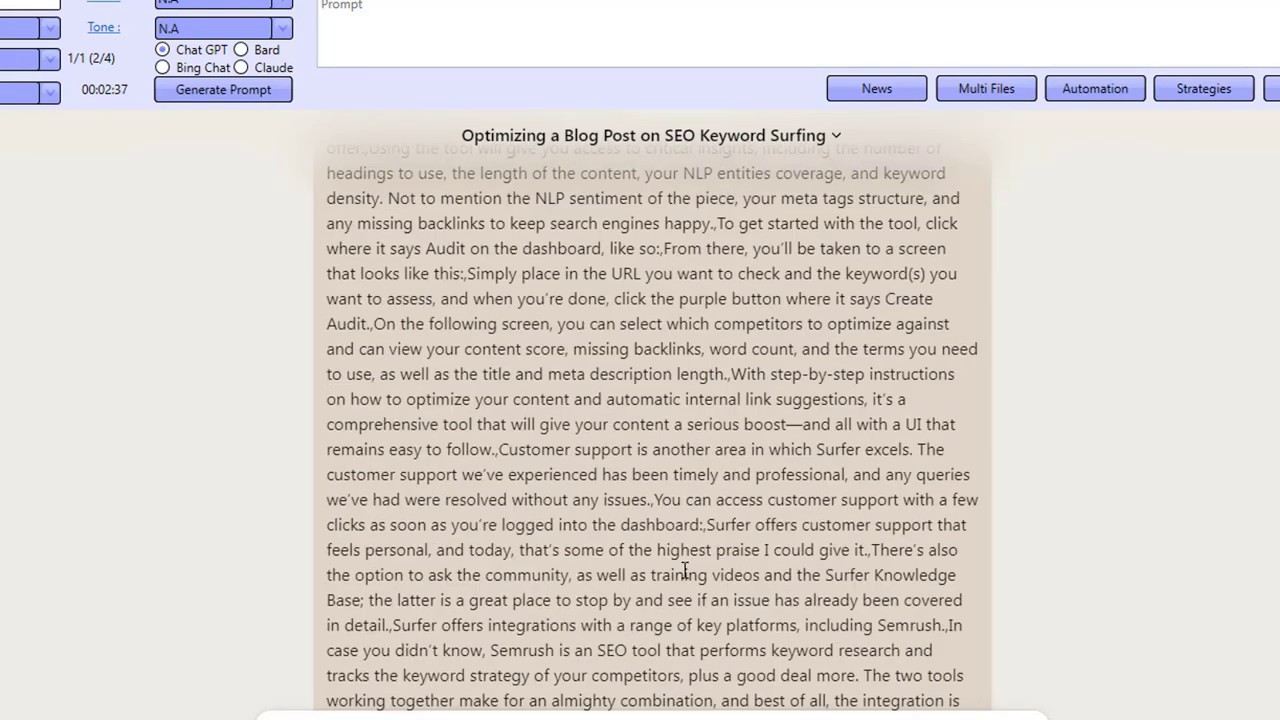
scroll(684, 570, "down", 16)
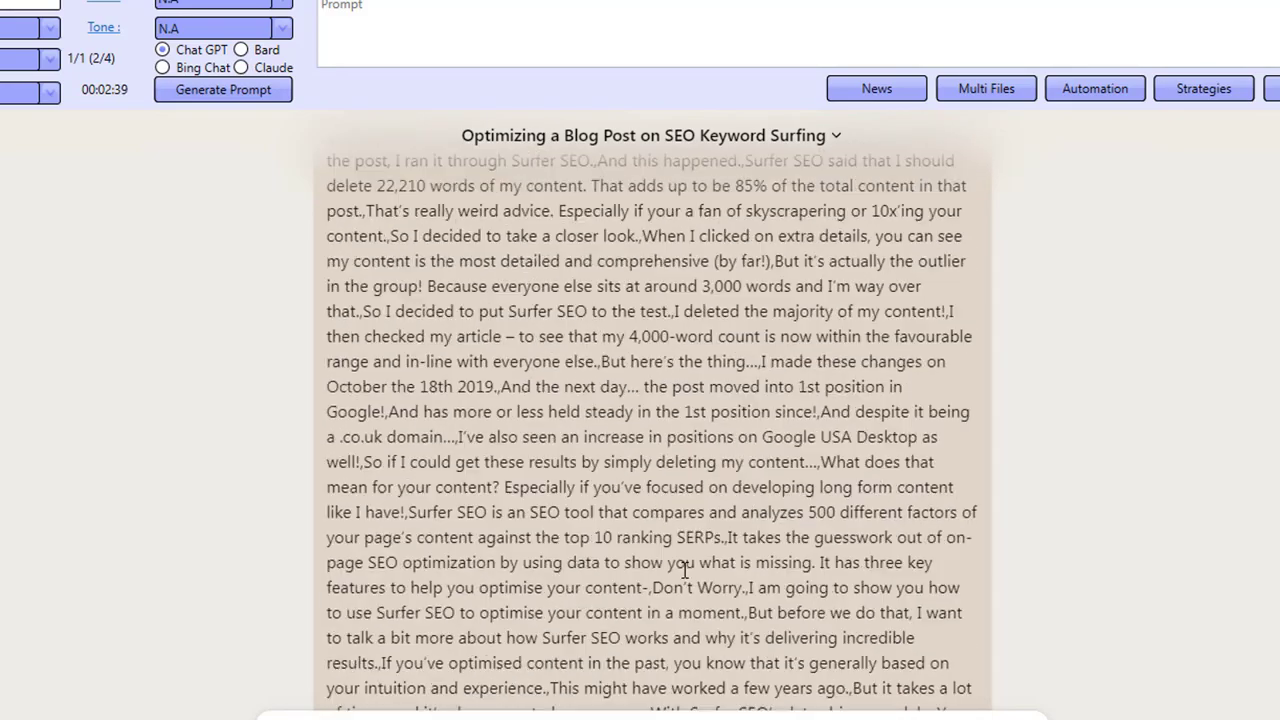
scroll(684, 570, "down", 12)
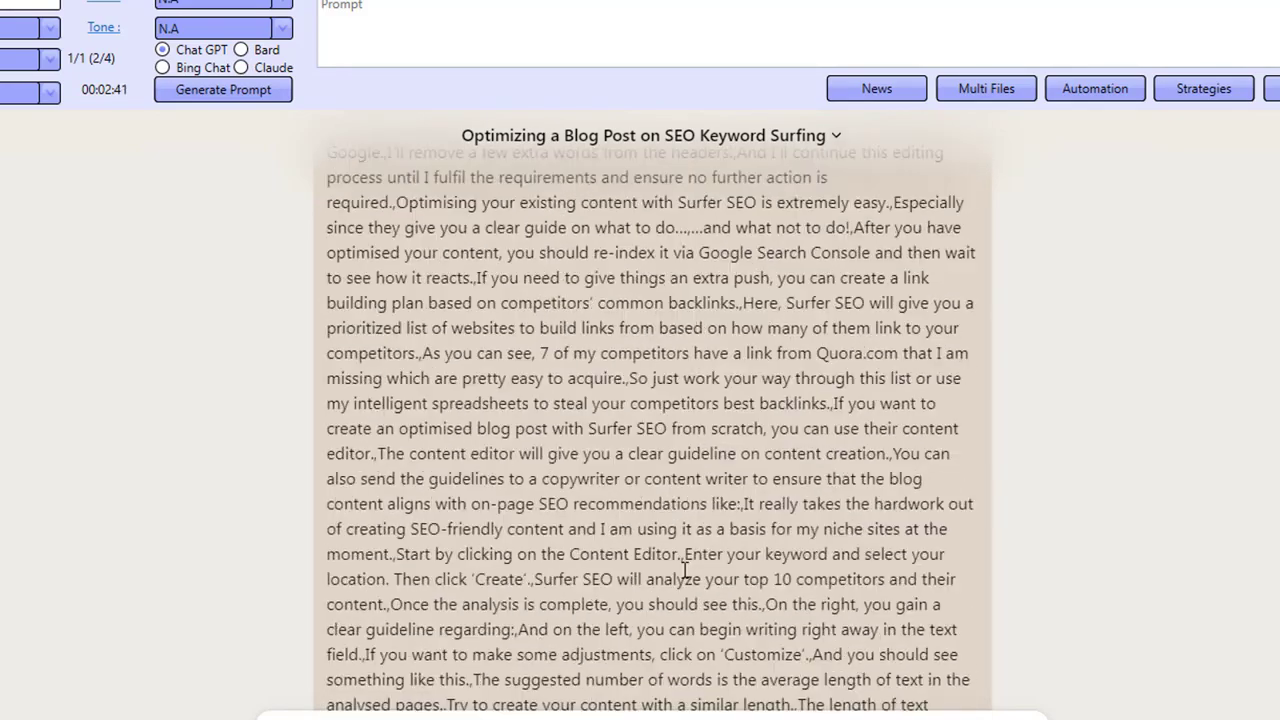
scroll(685, 568, "down", 20)
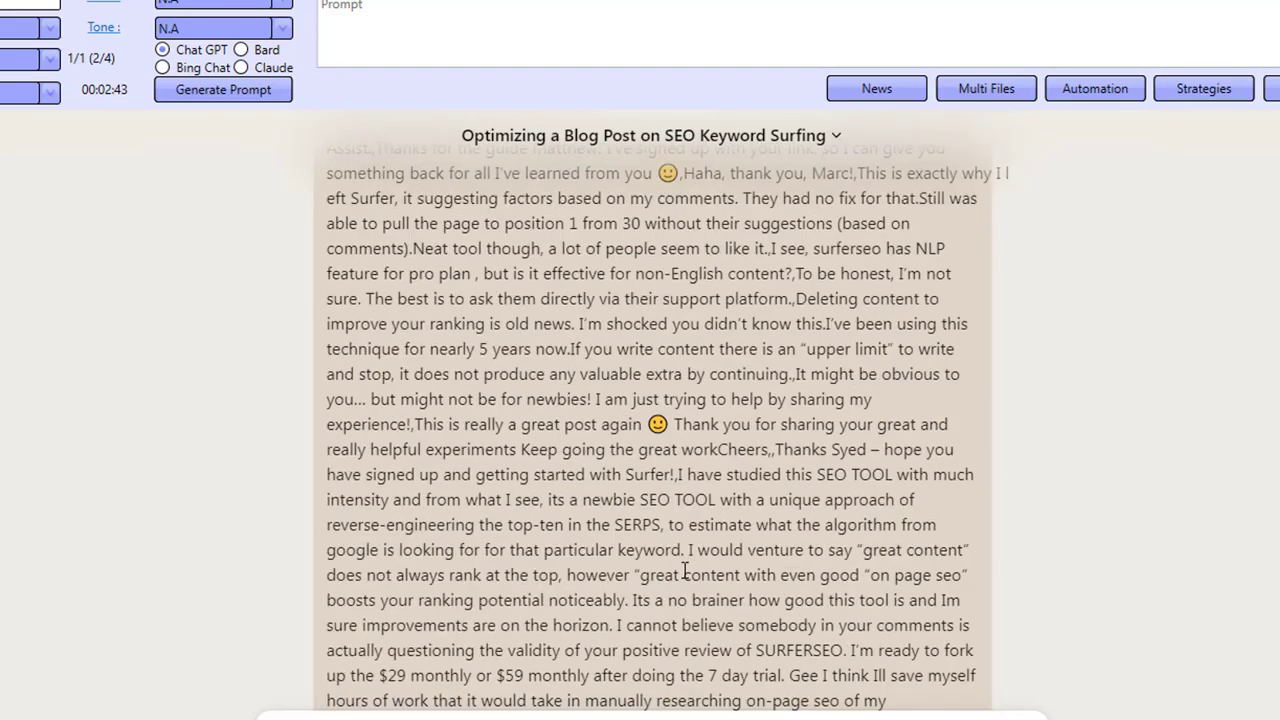
scroll(685, 568, "down", 20)
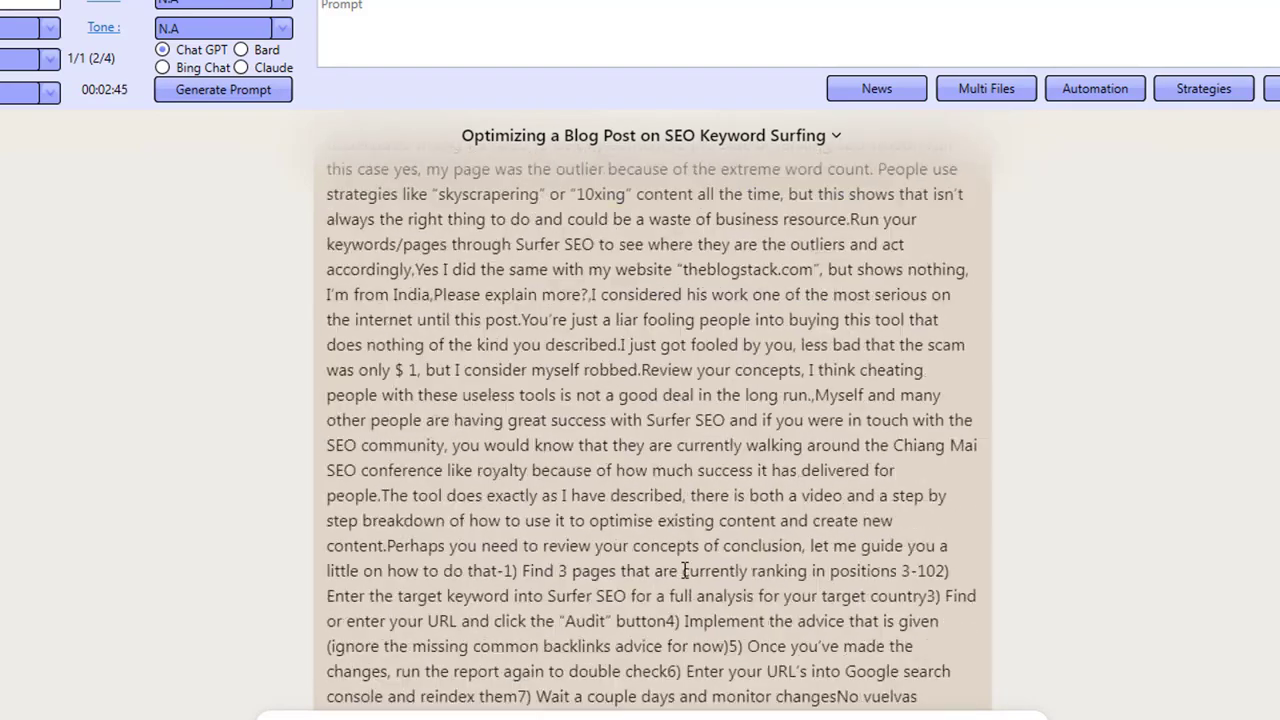
scroll(685, 568, "down", 20)
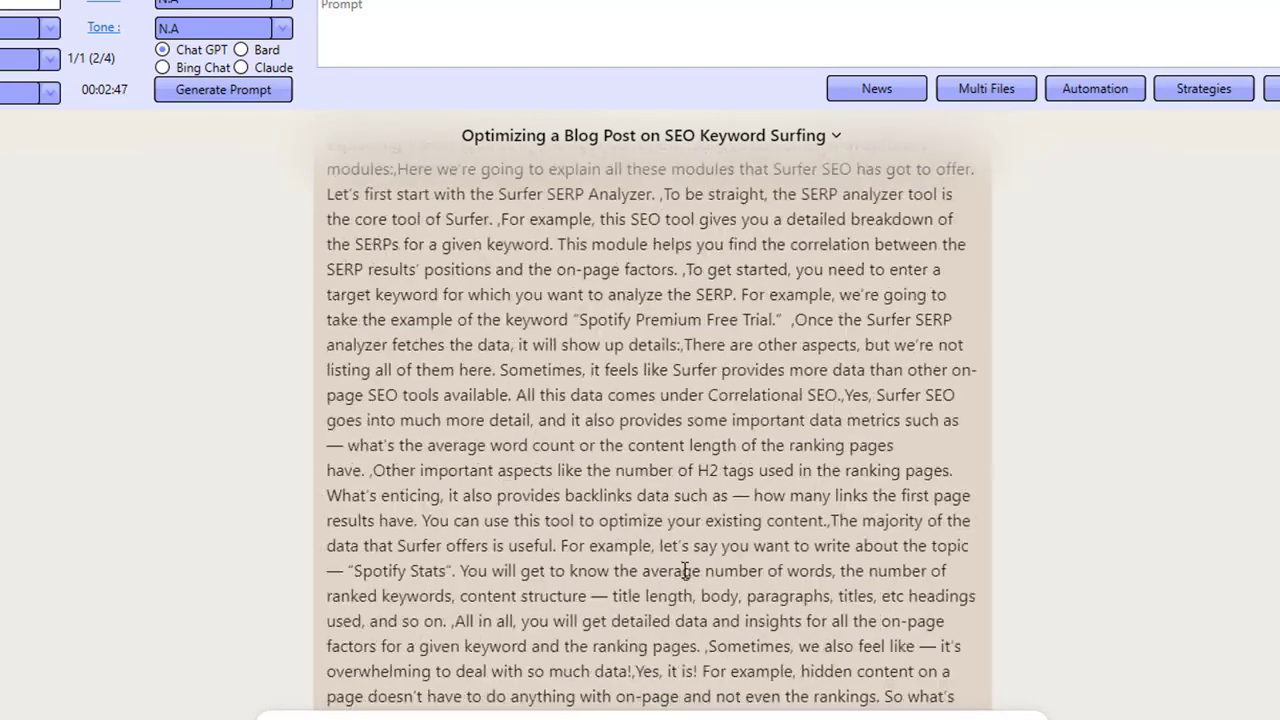
scroll(685, 568, "down", 20)
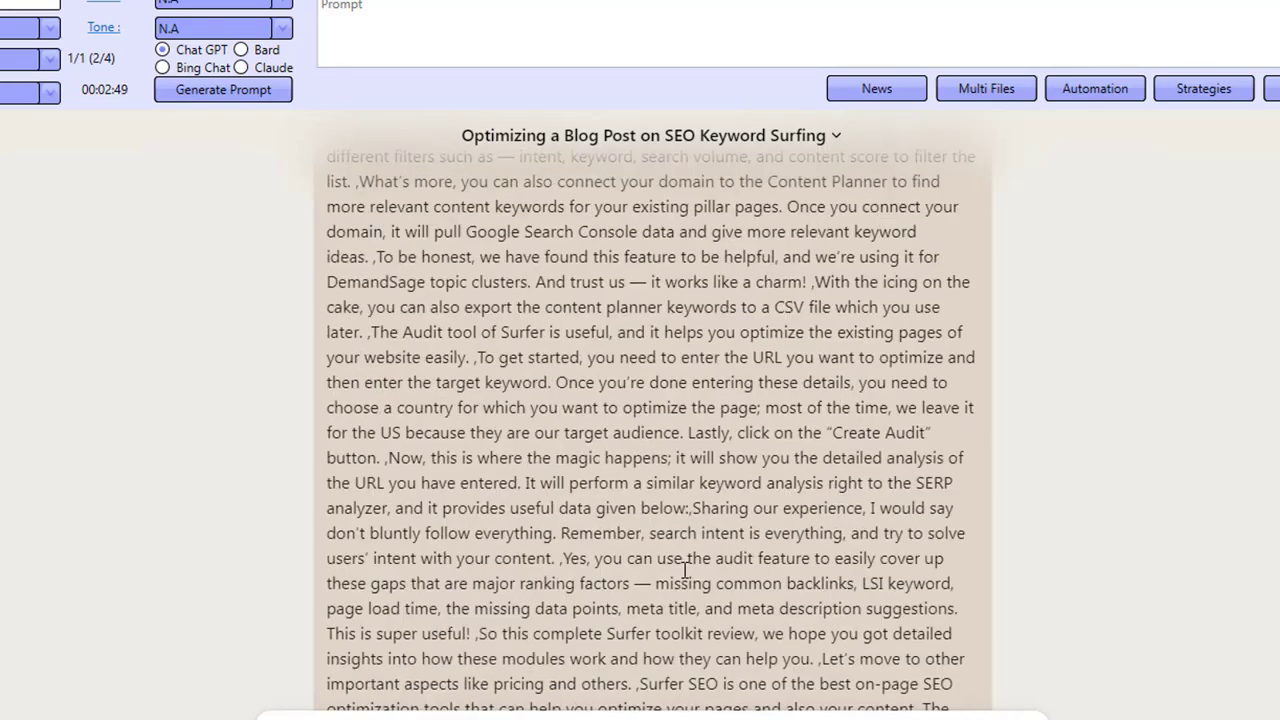
scroll(685, 570, "down", 20)
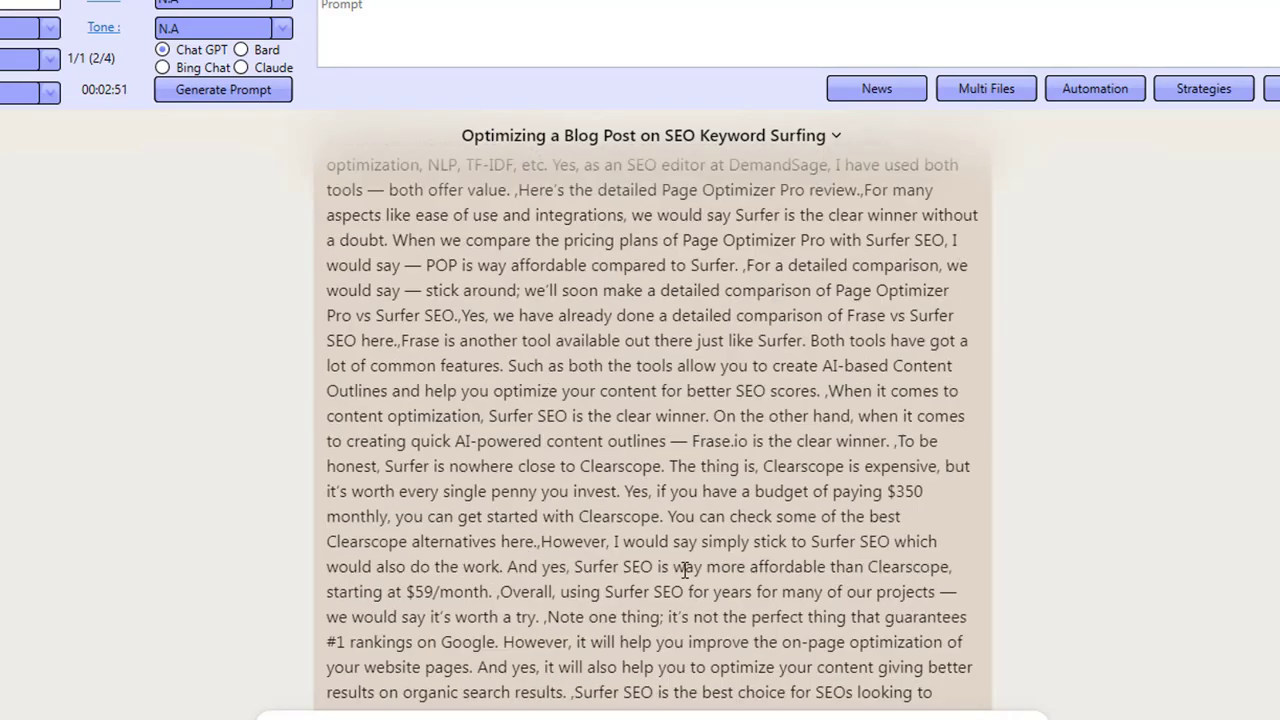
scroll(684, 570, "down", 20)
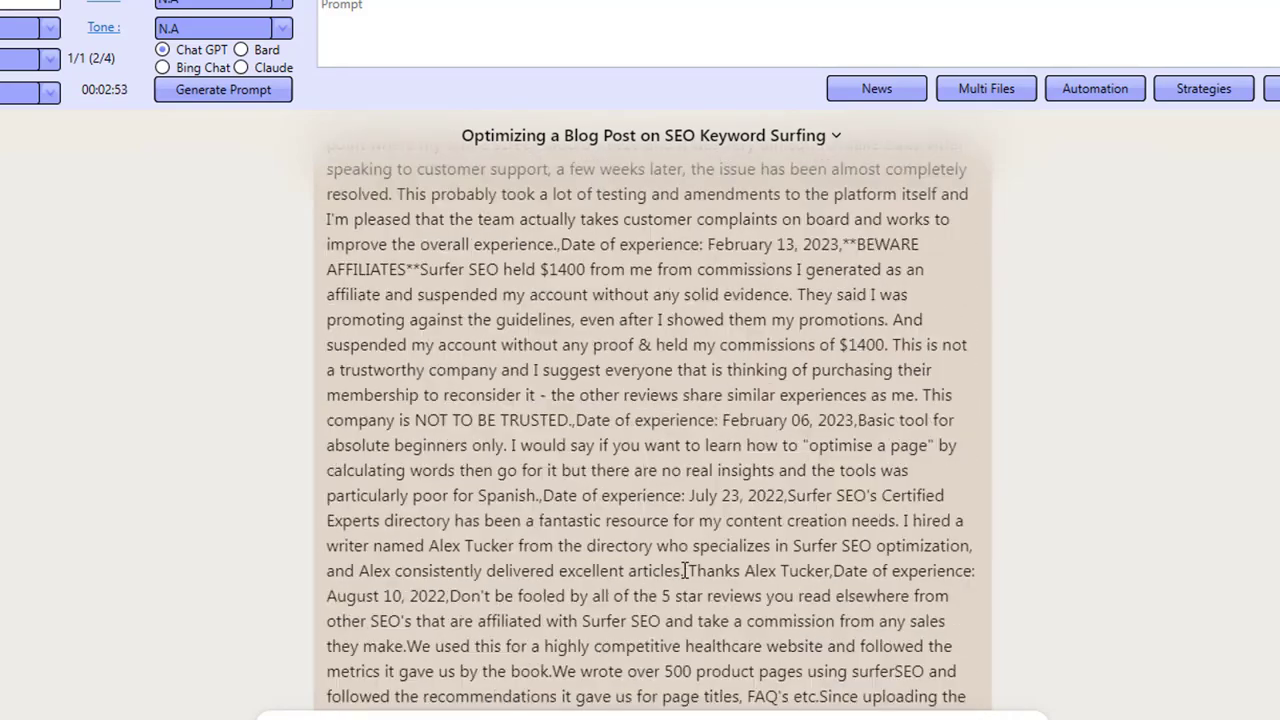
scroll(684, 570, "down", 20)
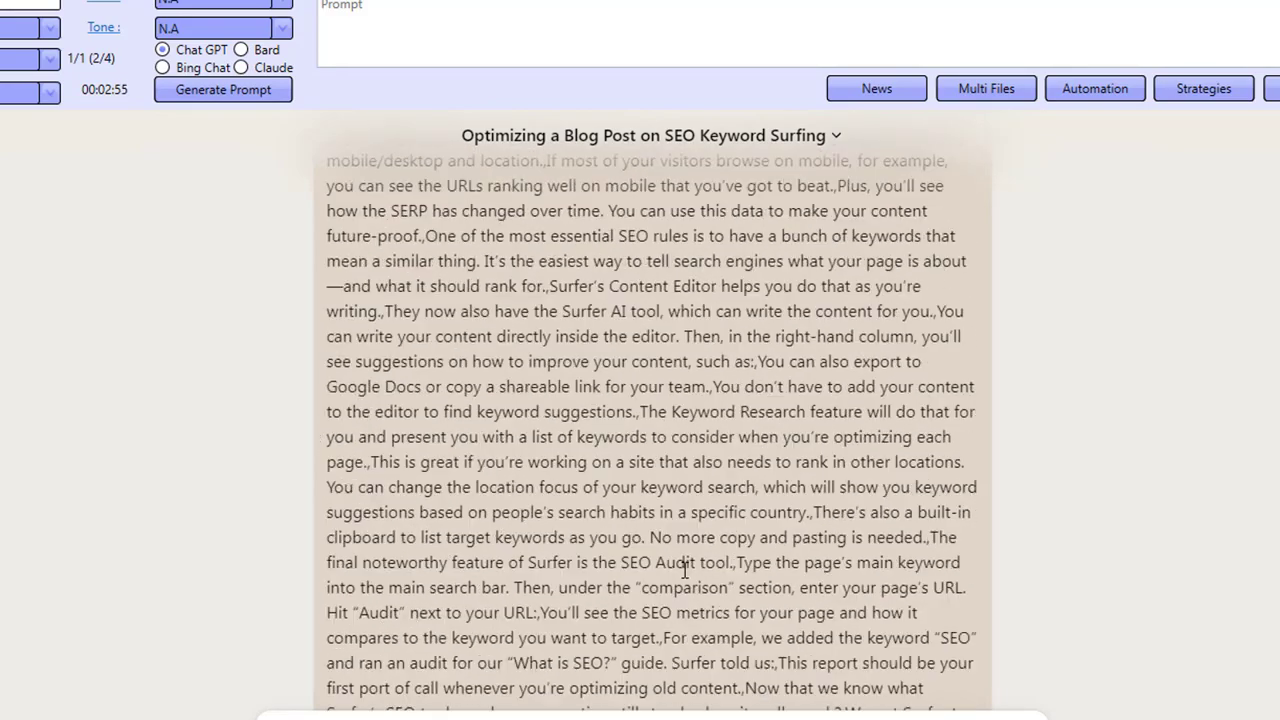
scroll(684, 570, "down", 20)
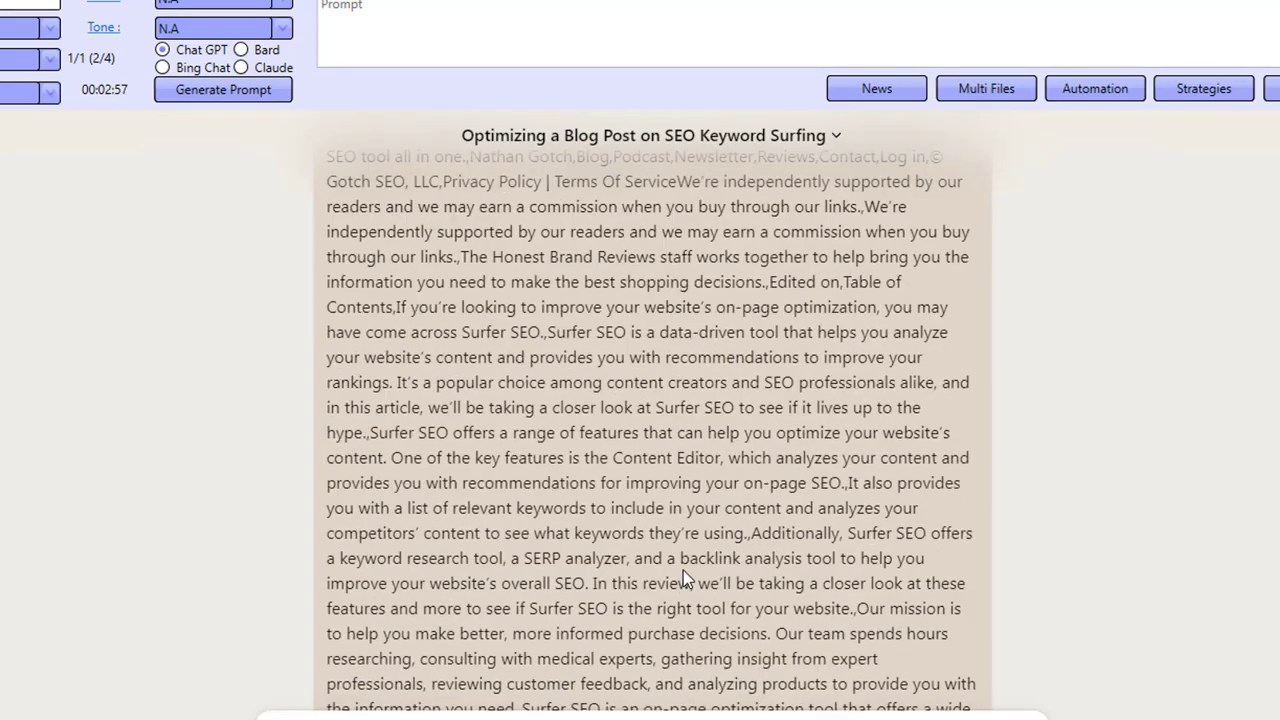
scroll(739, 628, "down", 20)
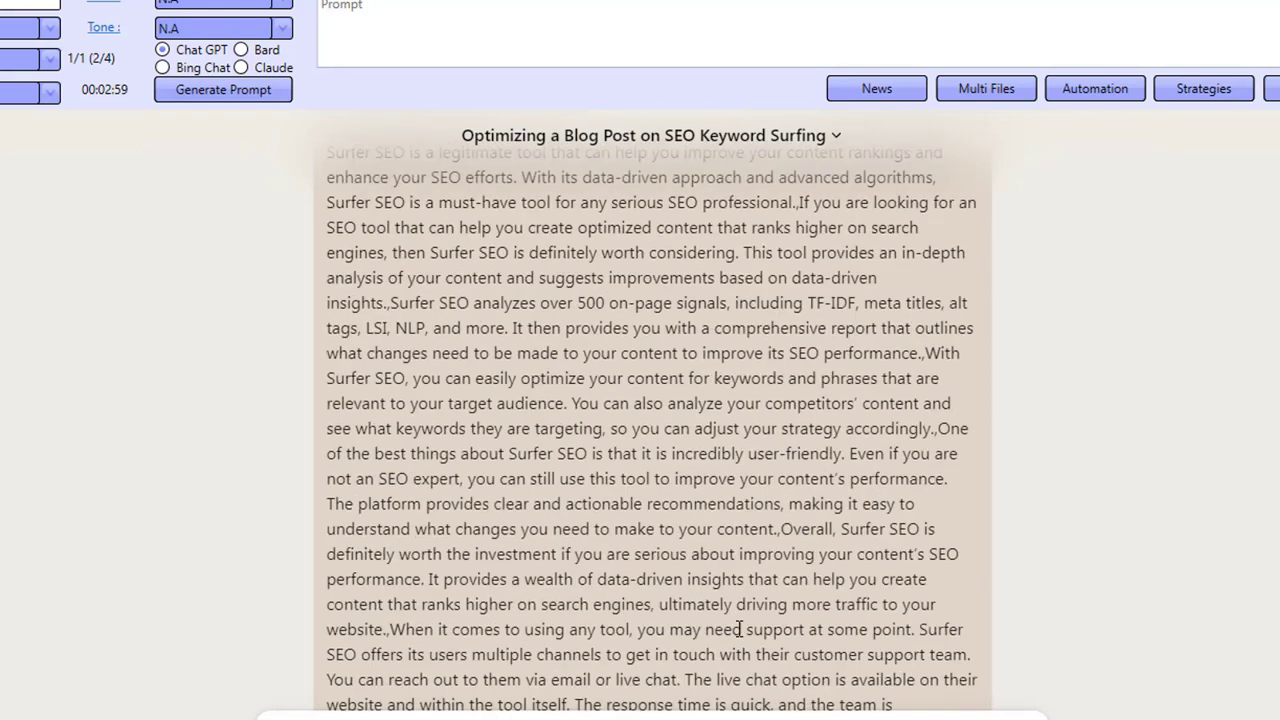
Check the prompt's closing rewrite instructions and examine Claude's rewritten article from the introduction through the explanation of how Surfer SEO works.
scroll(737, 637, "down", 6)
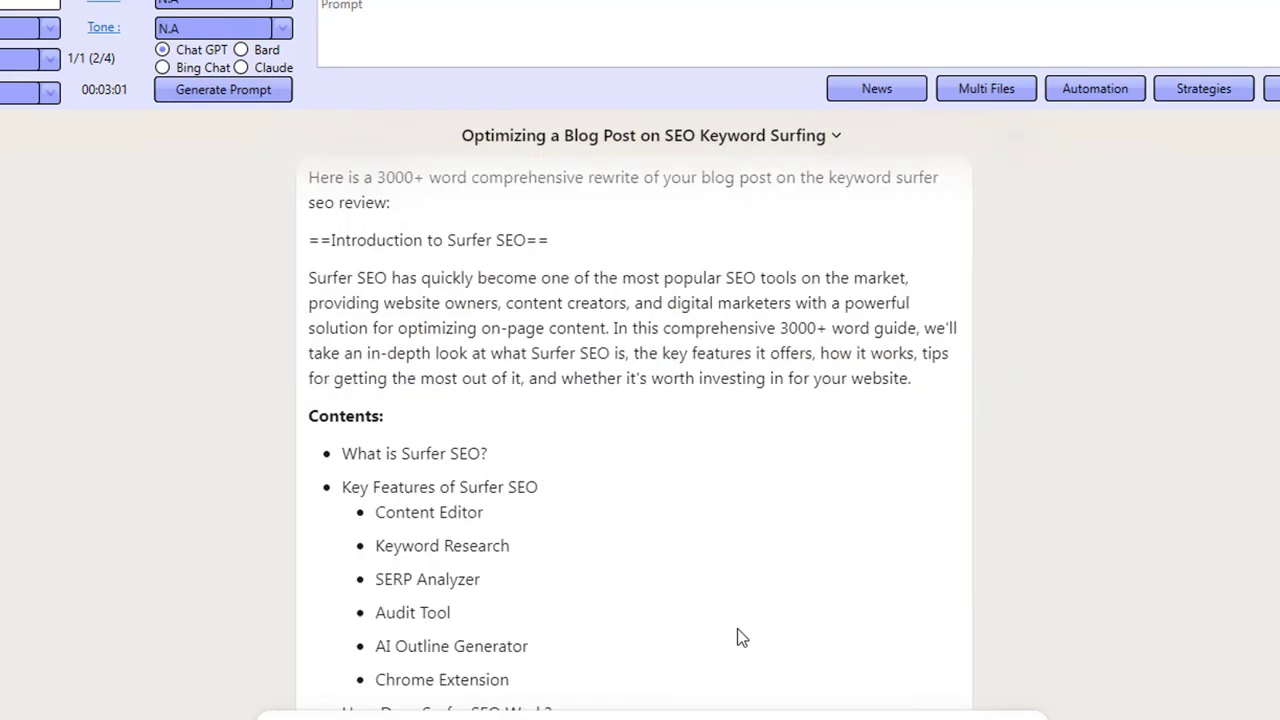
scroll(427, 250, "up", 3)
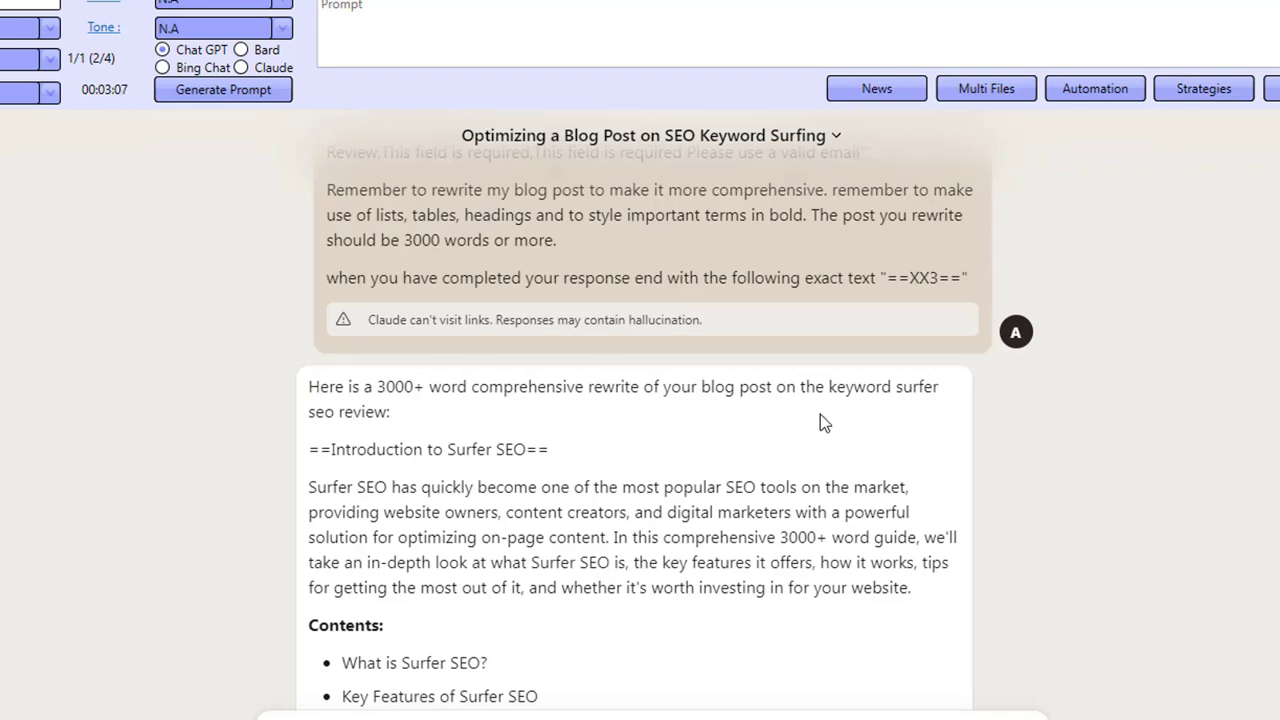
scroll(596, 520, "down", 10)
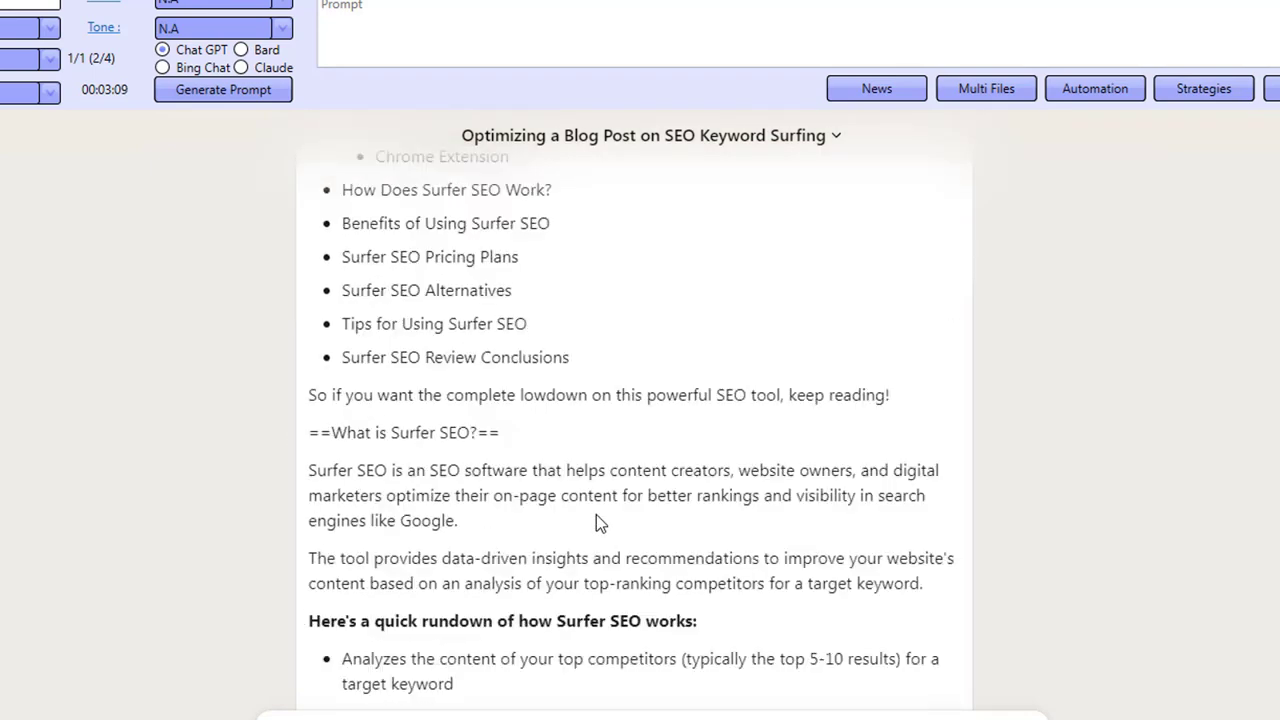
scroll(596, 514, "down", 10)
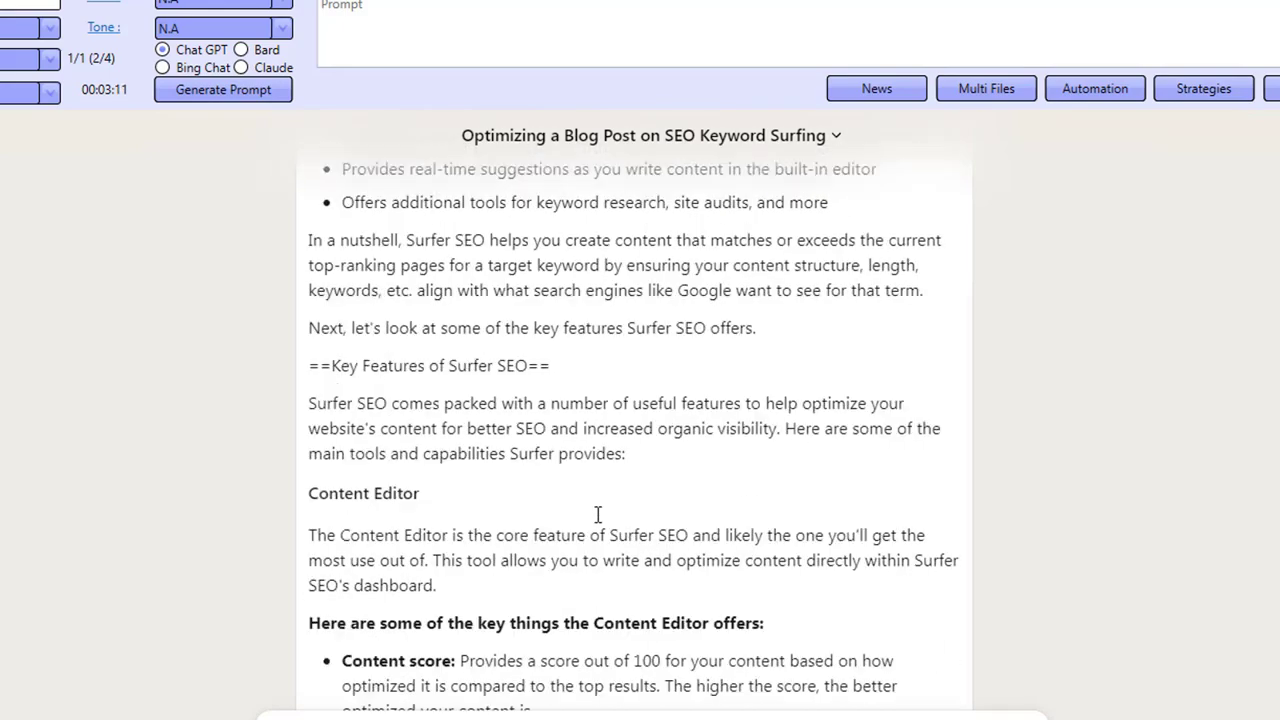
scroll(597, 514, "down", 15)
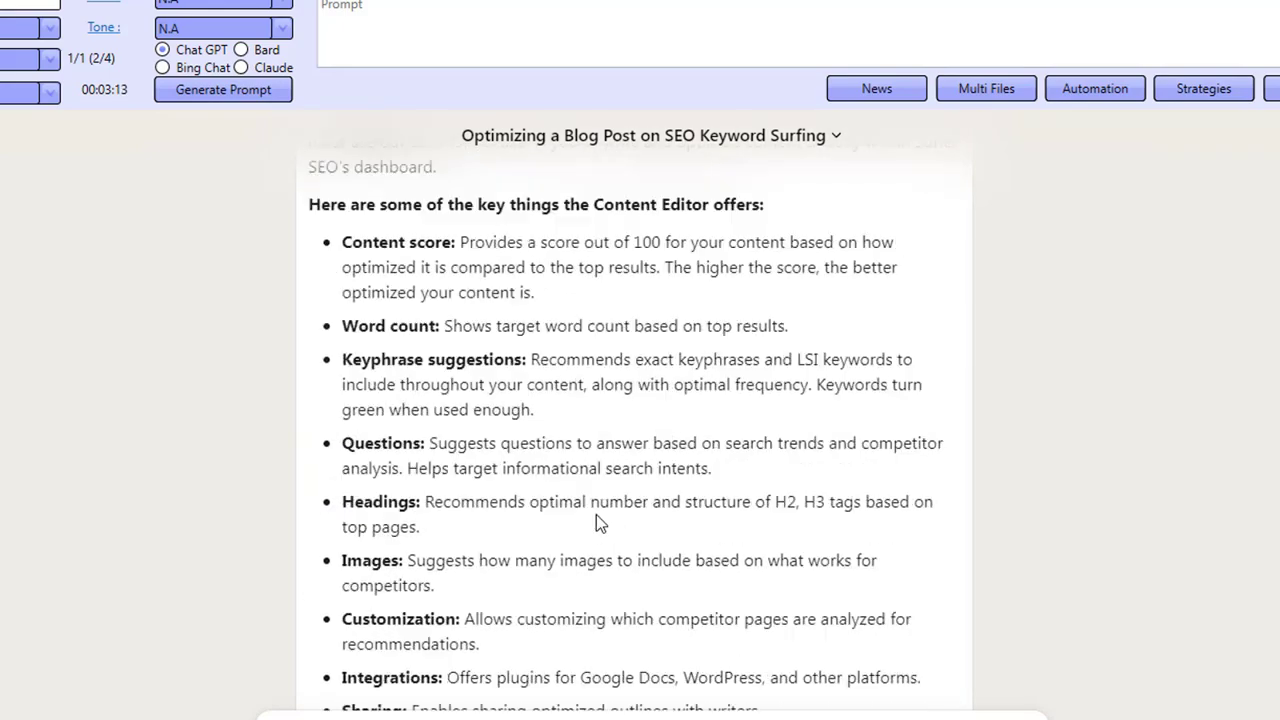
scroll(597, 514, "down", 20)
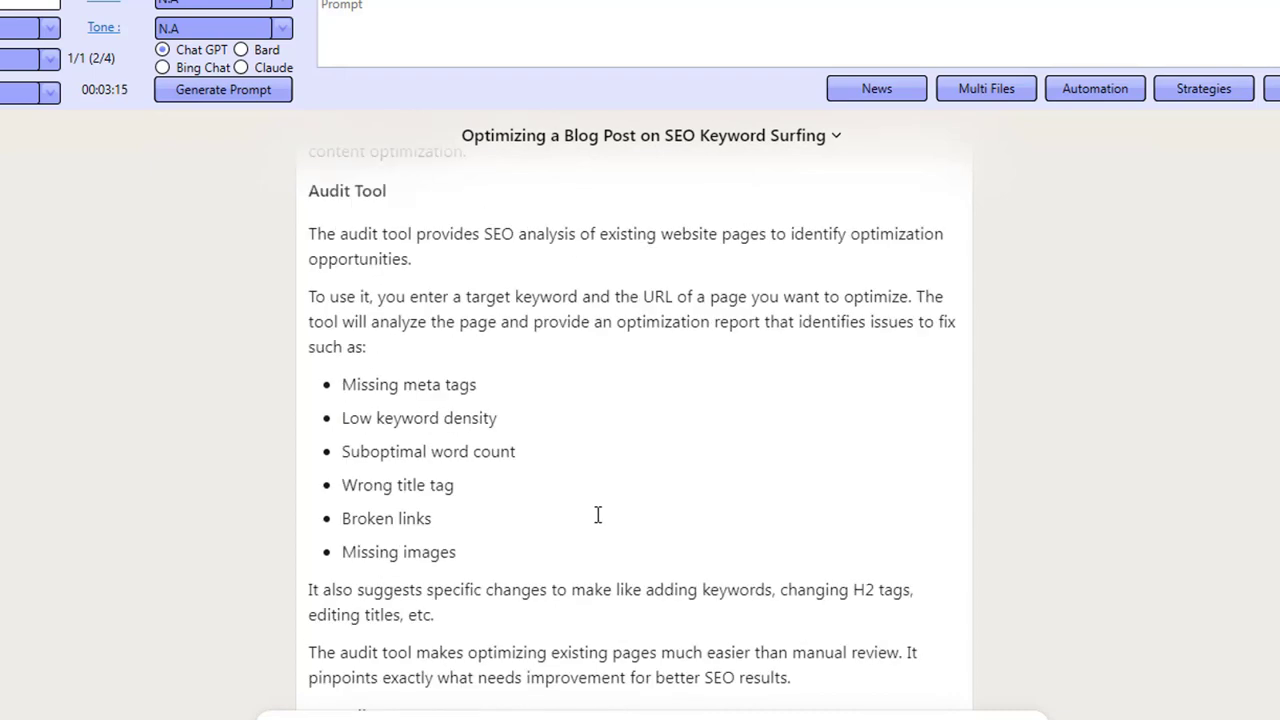
scroll(596, 514, "down", 17)
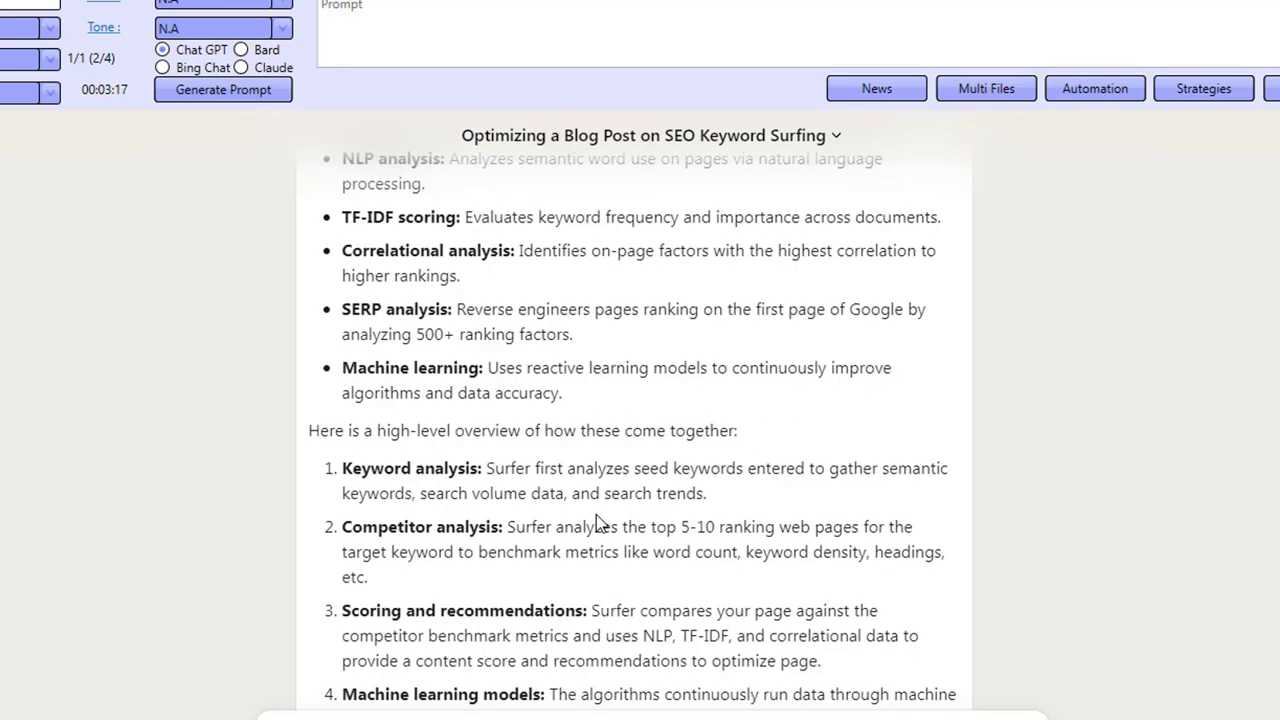
scroll(596, 514, "down", 8)
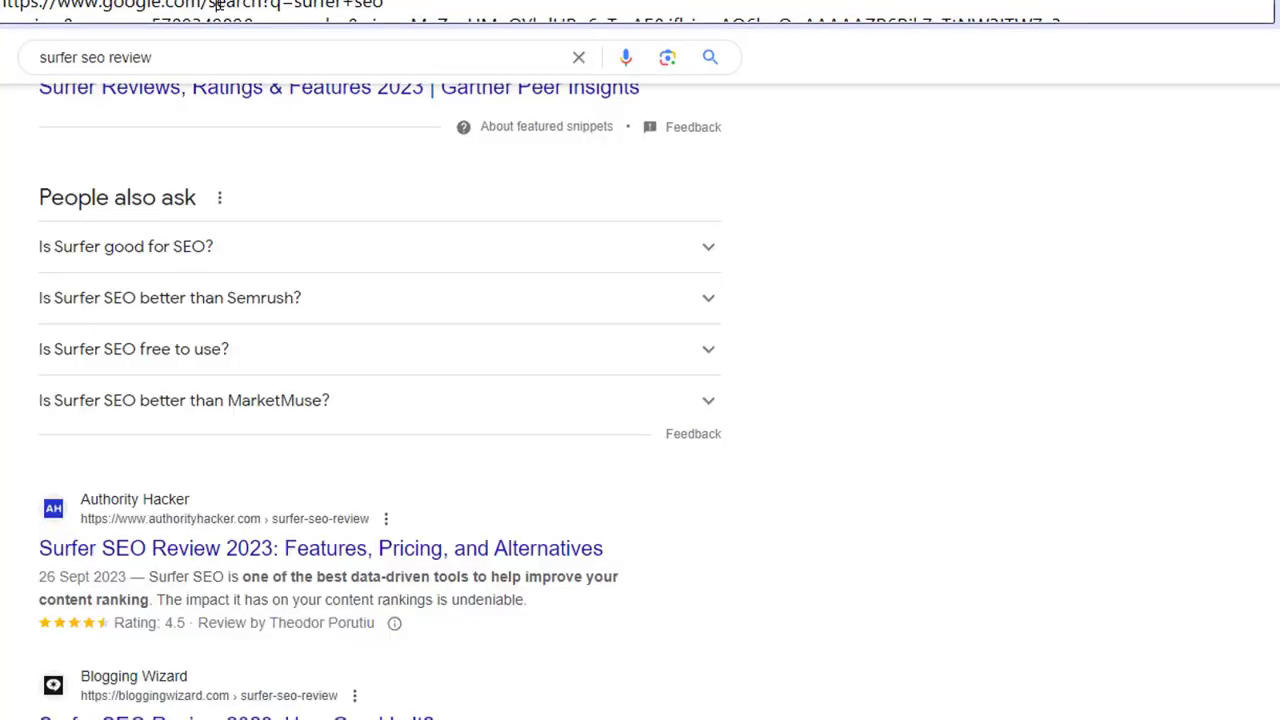
left_click(220, 5)
type("https://www.bigseotechniques.com/blog/seo-tools/surfer-seo-review")
key("Return")
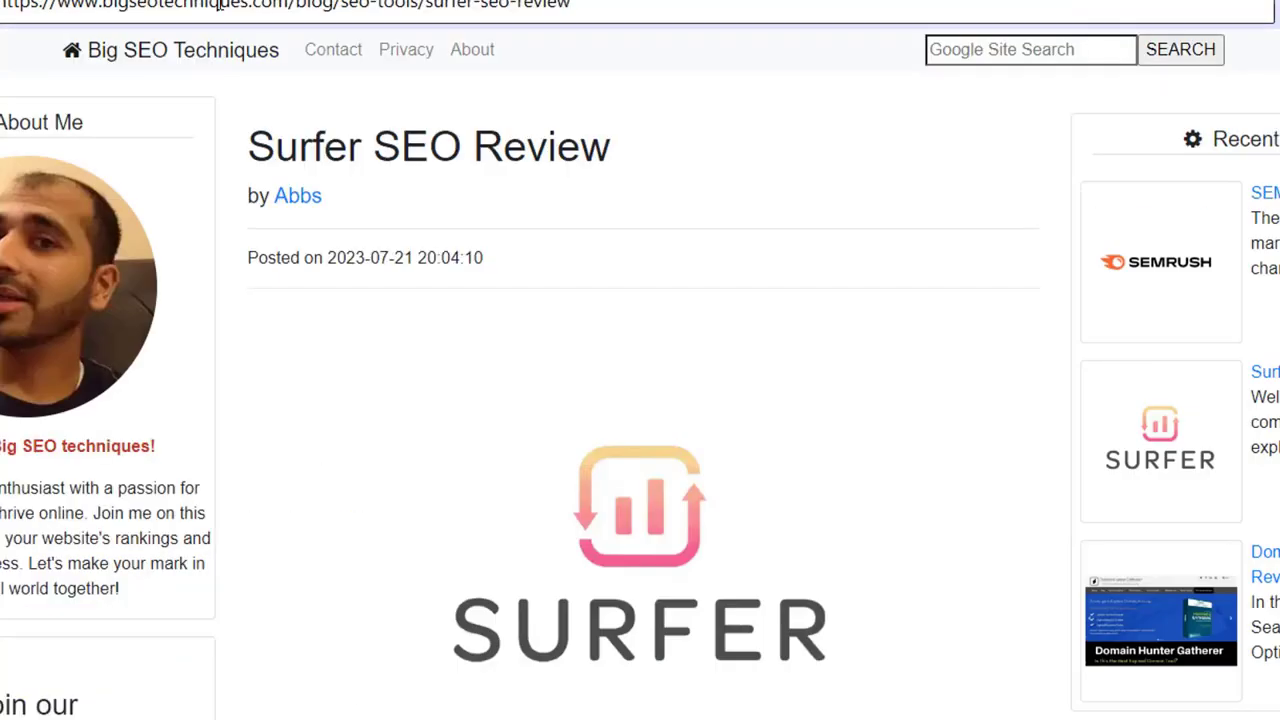
scroll(416, 635, "down", 15)
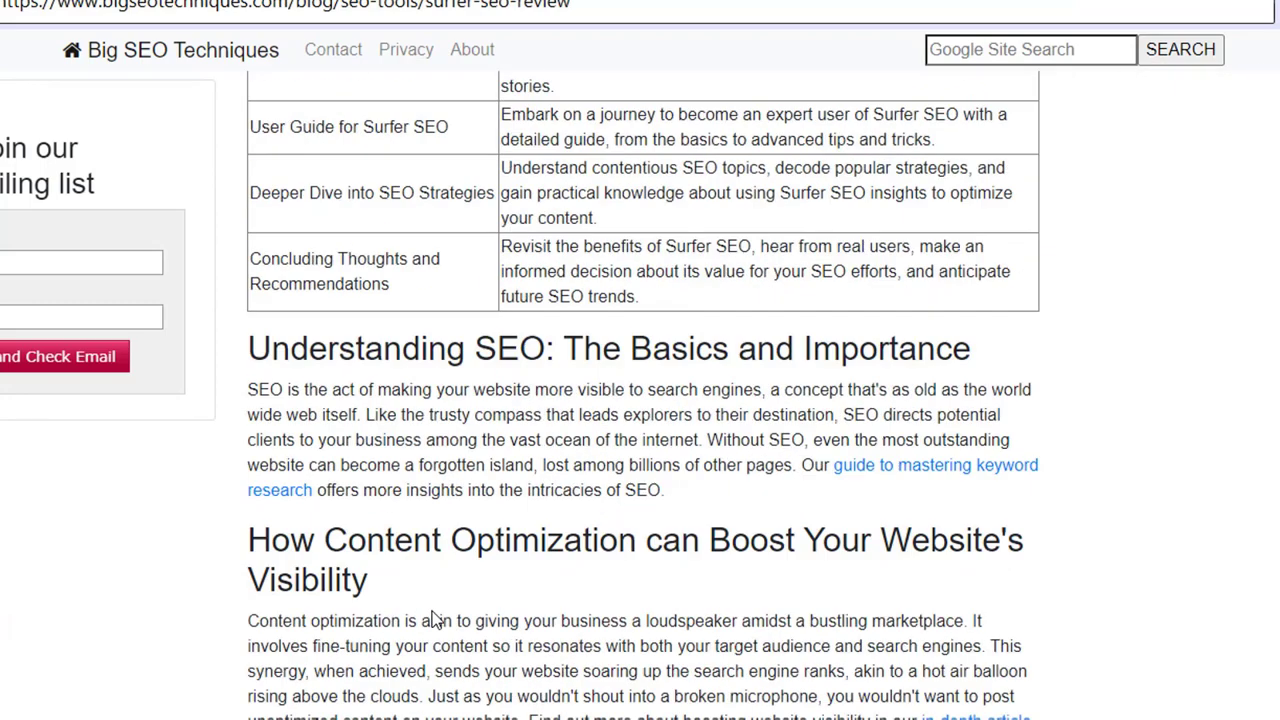
scroll(435, 620, "down", 6)
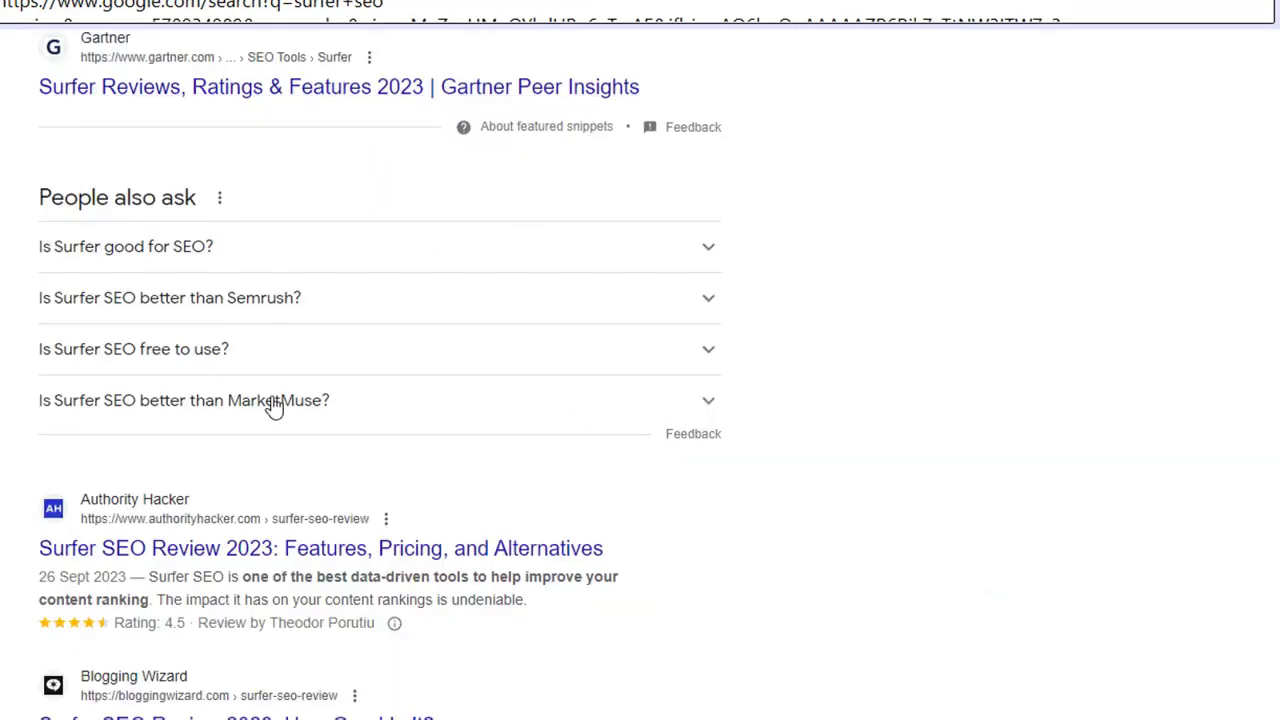
scroll(313, 655, "down", 3)
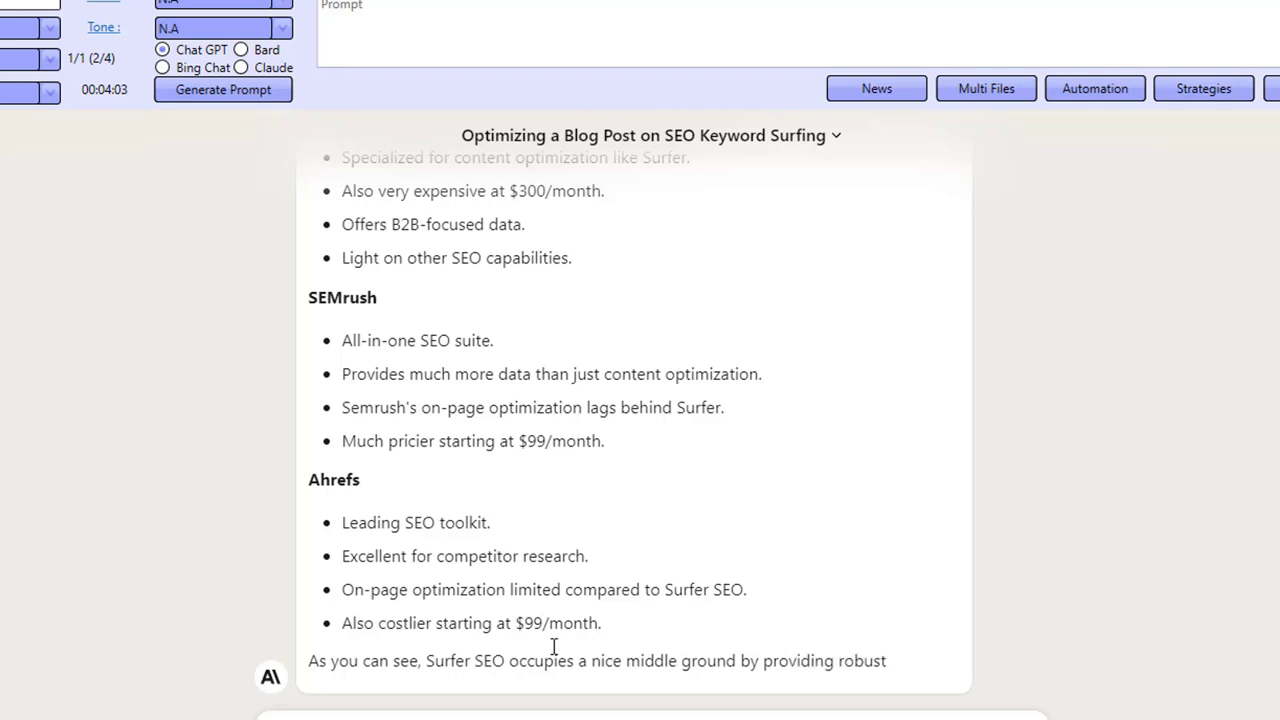
Examine the rewritten article's Surfer SEO competitor comparison, from Clearscope through Ahrefs, and its tips for using Surfer SEO.
scroll(552, 646, "up", 5)
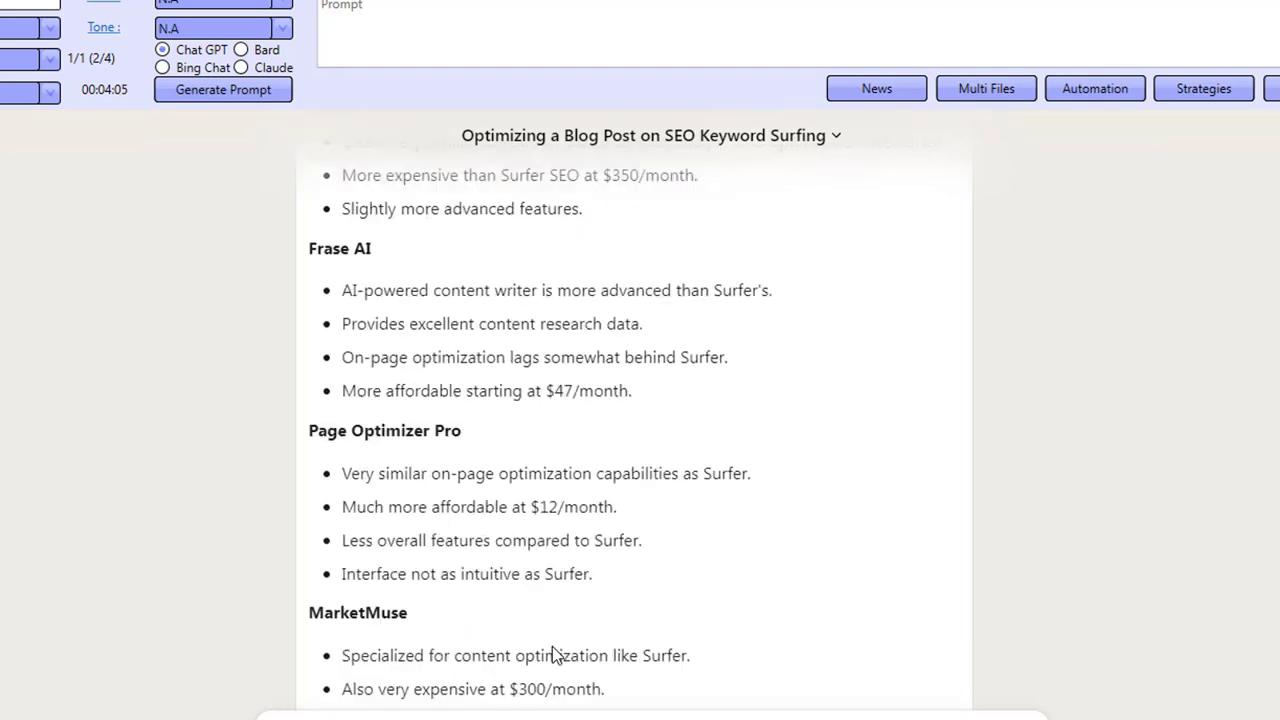
scroll(552, 654, "up", 1)
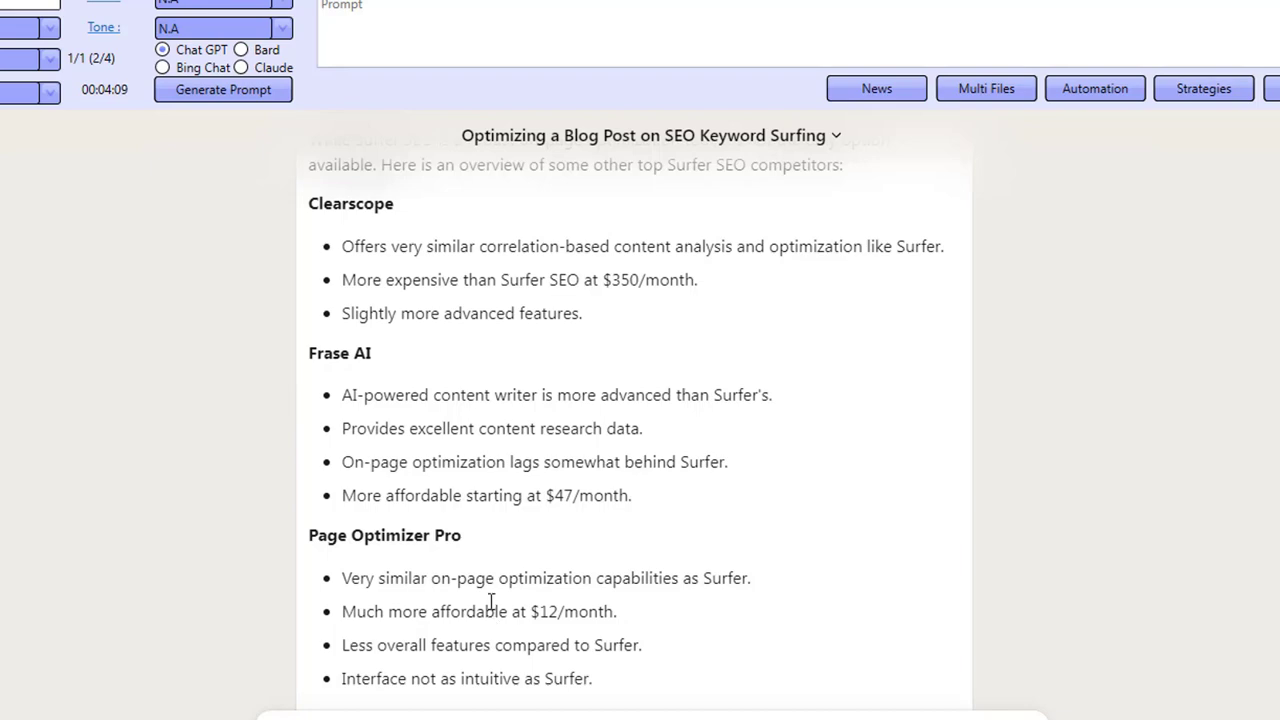
scroll(491, 601, "down", 1)
scroll(491, 601, "down", 2)
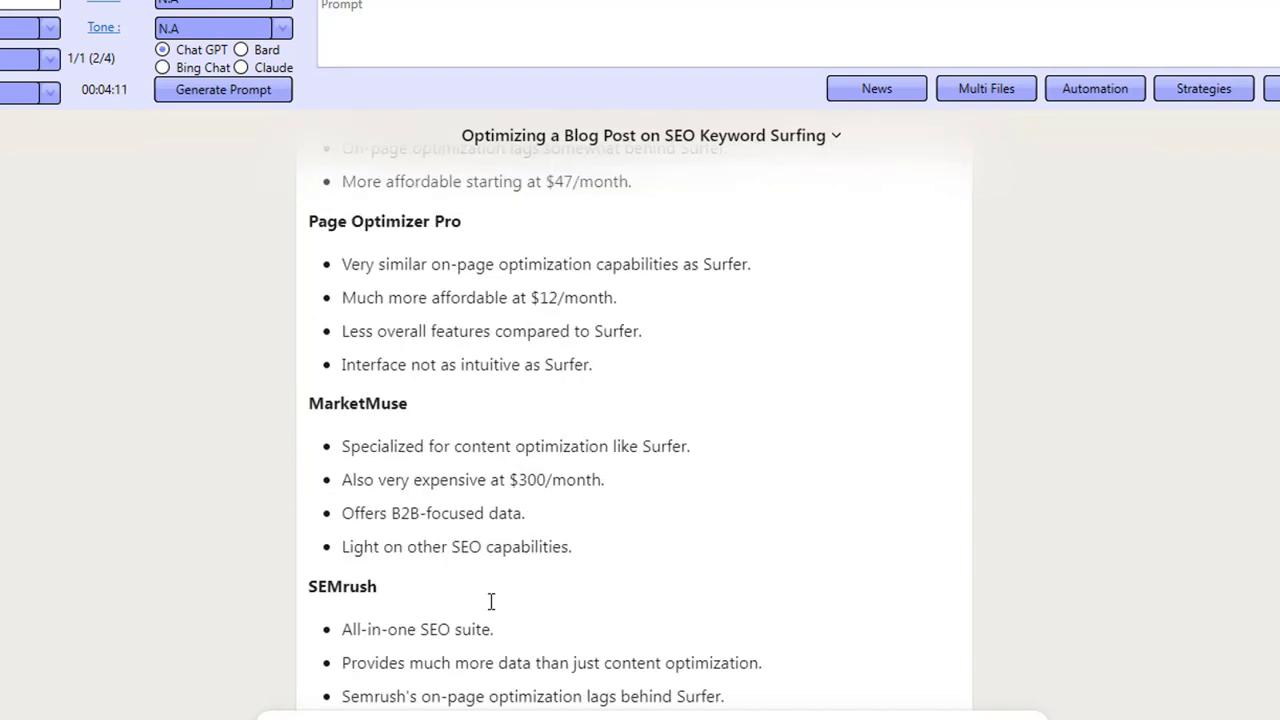
scroll(491, 601, "down", 3)
scroll(491, 601, "down", 2)
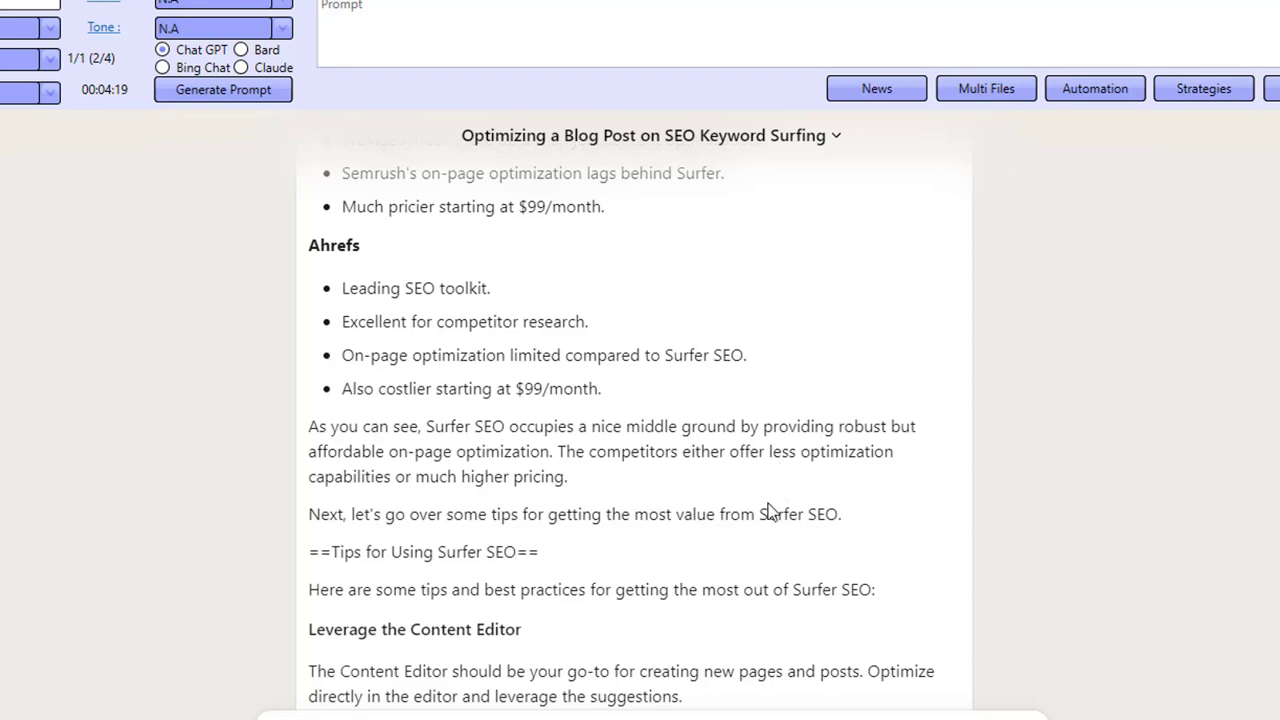
scroll(689, 549, "down", 6)
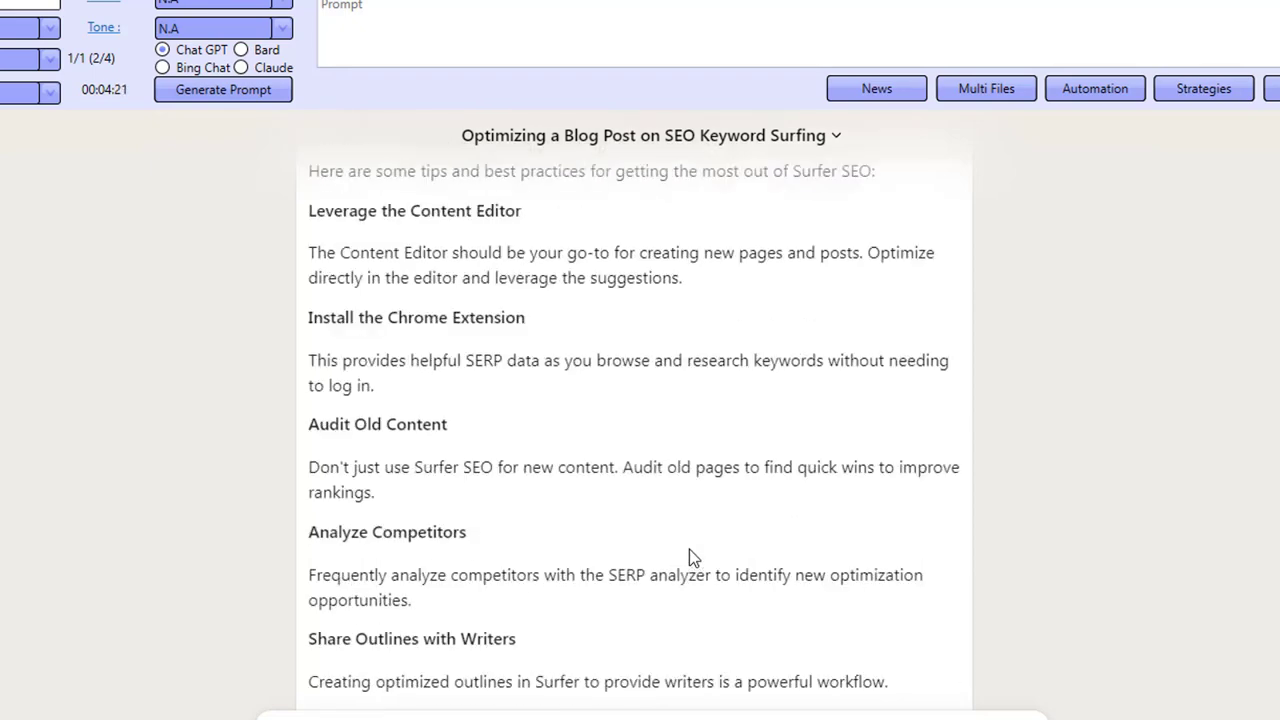
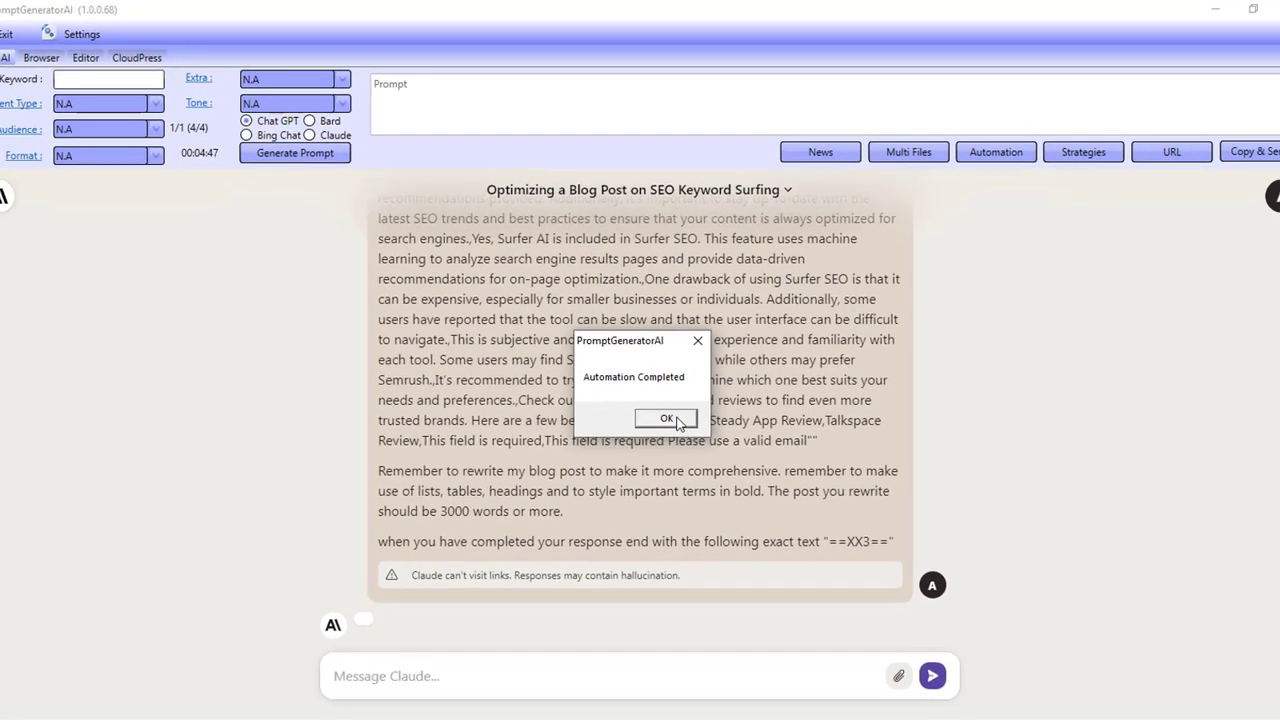
left_click(688, 420)
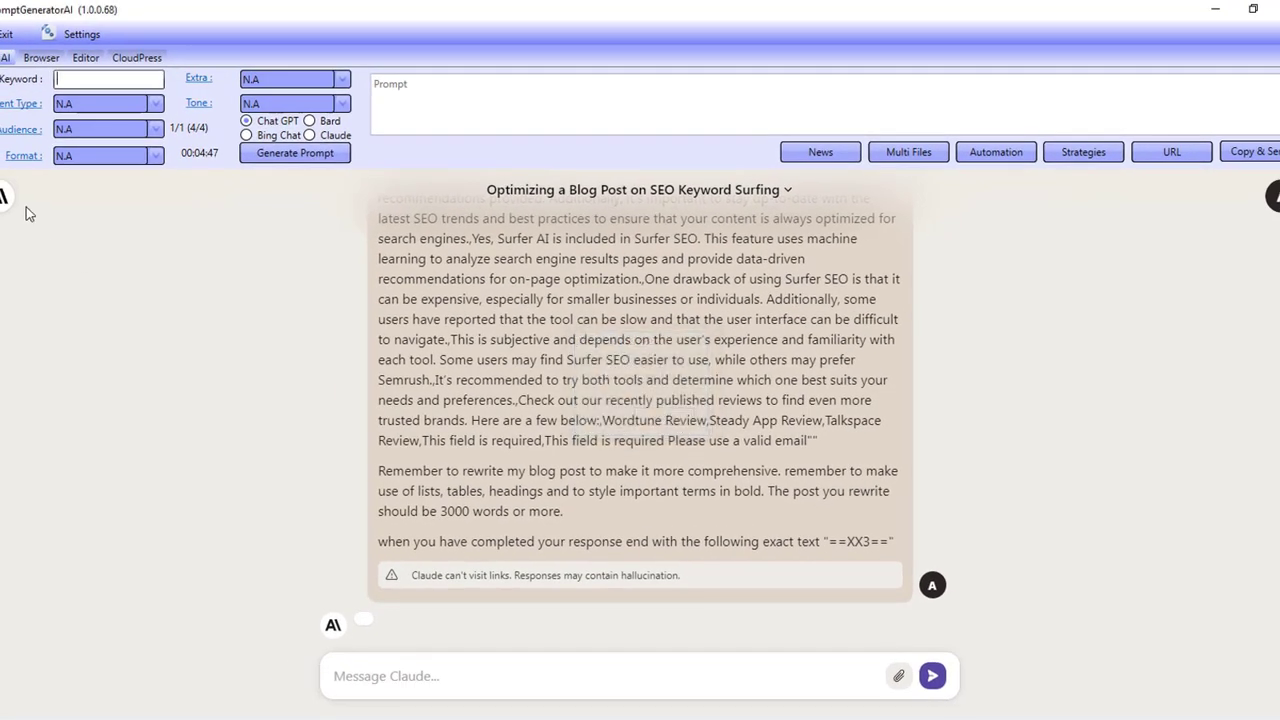
left_click(80, 58)
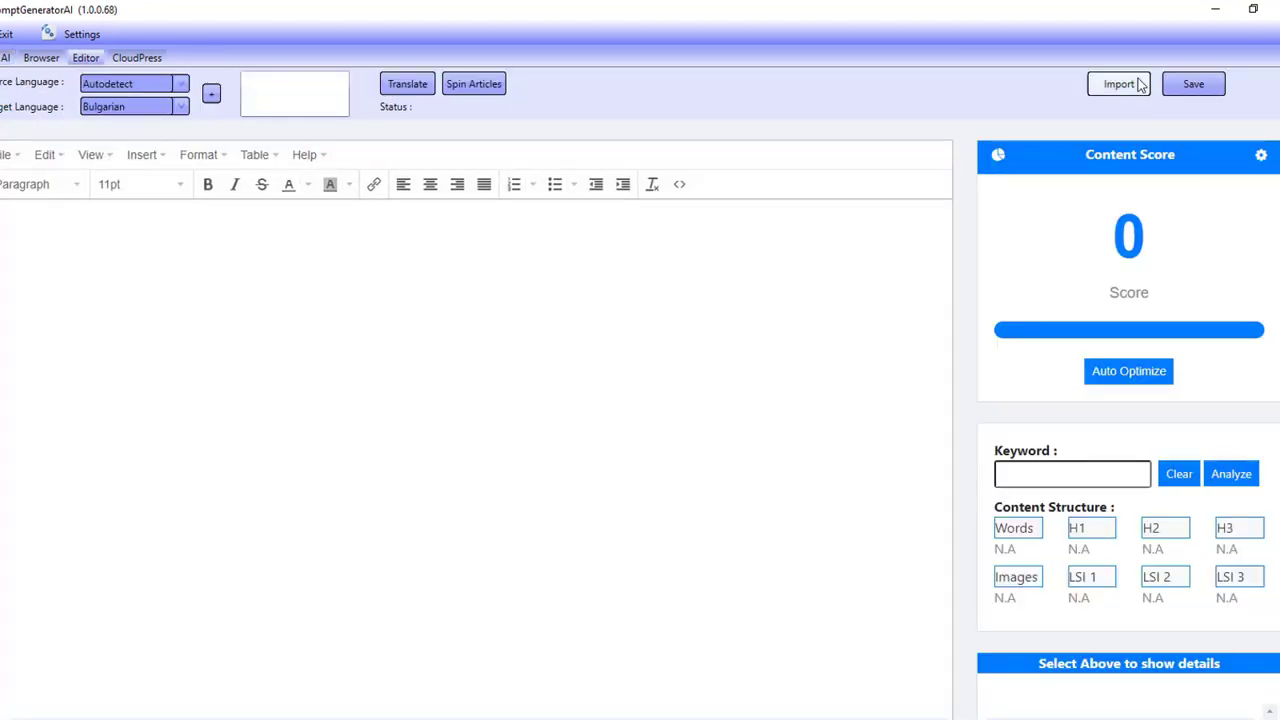
left_click(1140, 84)
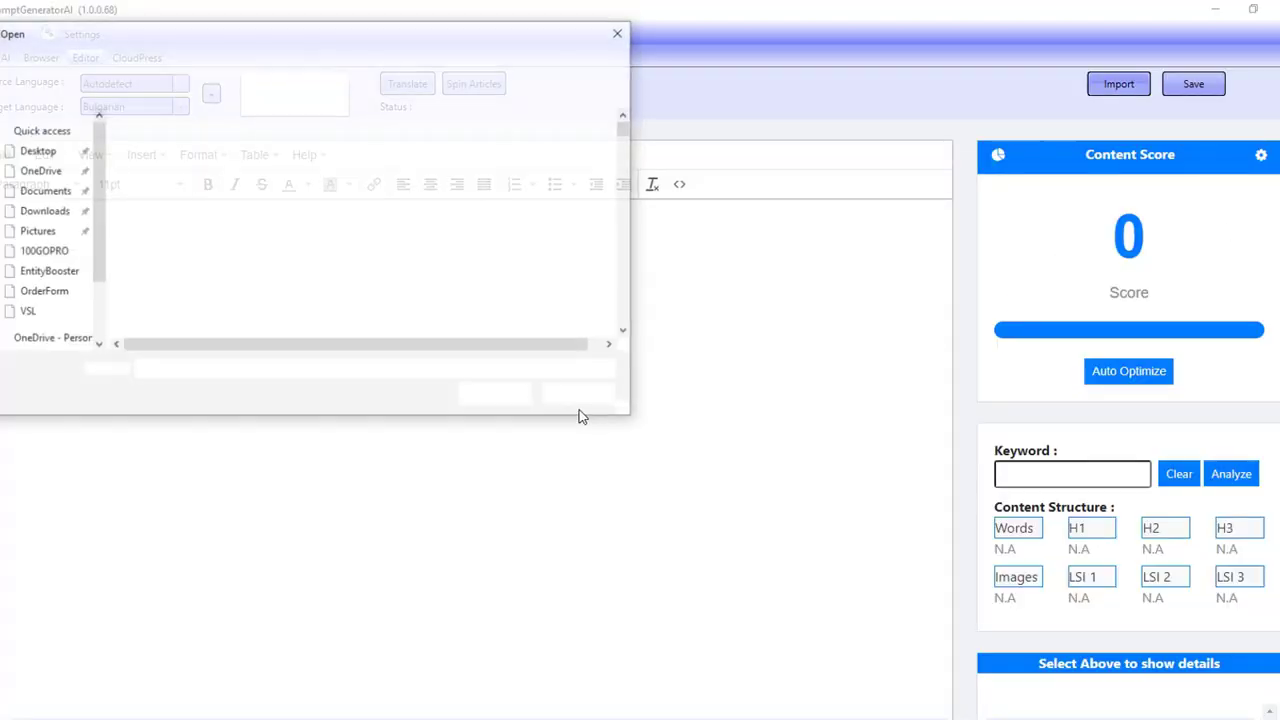
left_click(426, 118)
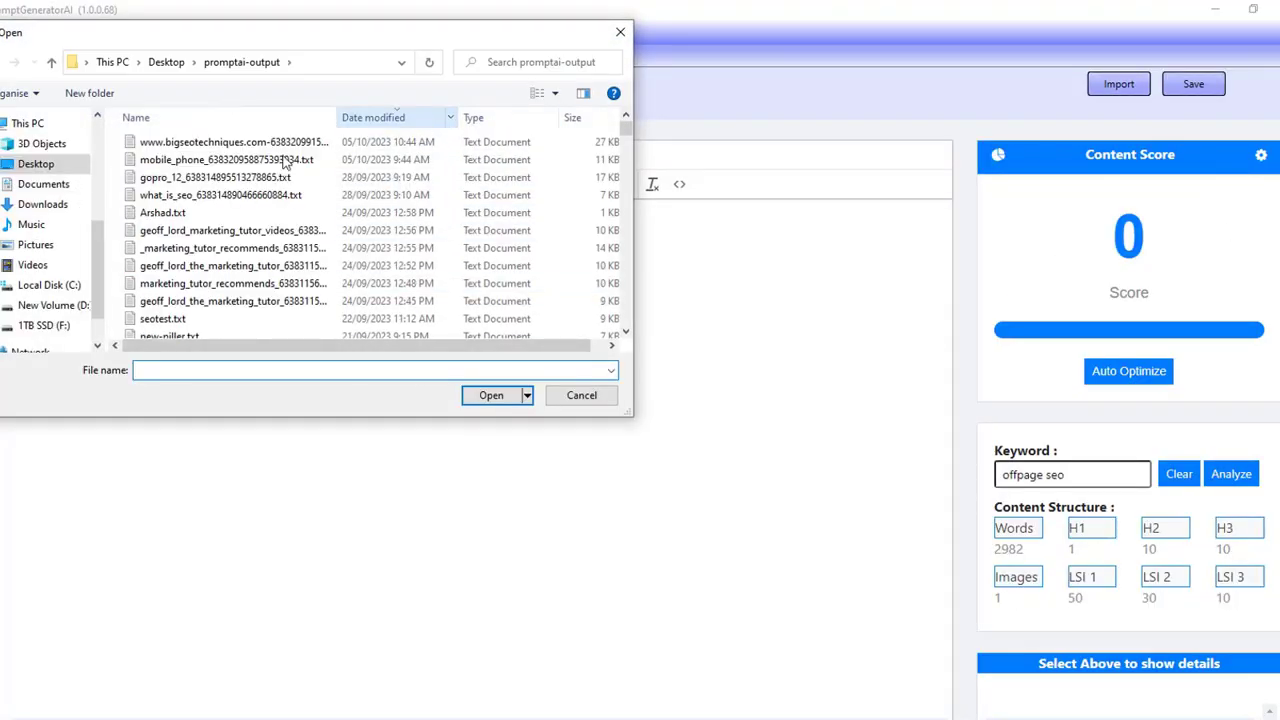
double_click(215, 148)
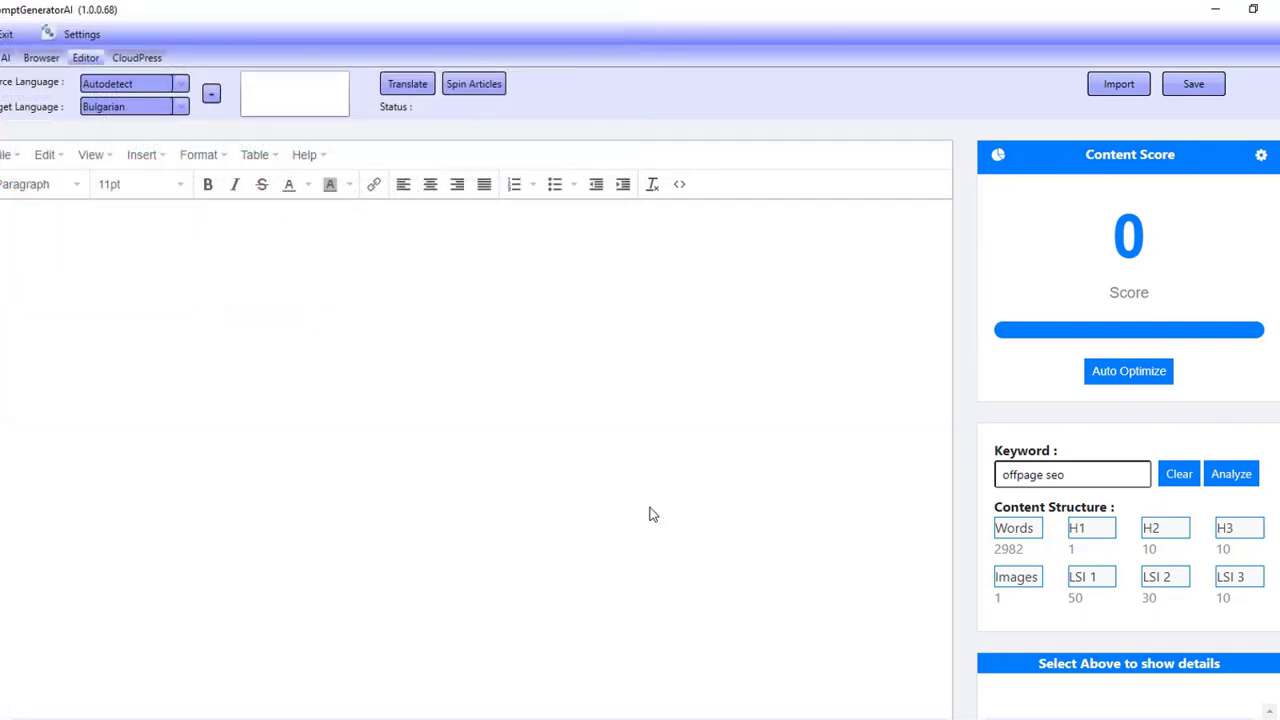
Delete the leading text above the "==Introduction to Surfer SEO==" heading in the imported article.
left_click_drag(584, 218, 0, 218)
key("BackSpace")
key("BackSpace")
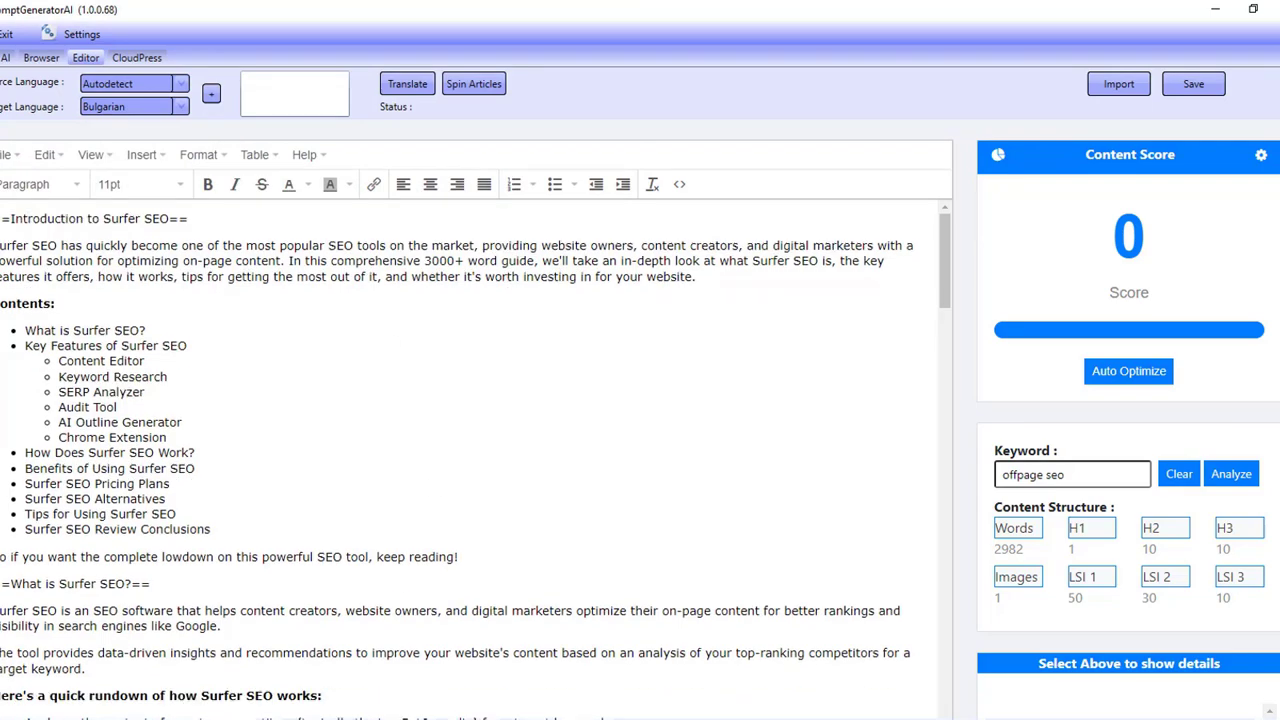
Check the imported article's word count at the end of the editor.
scroll(476, 420, "down", 5)
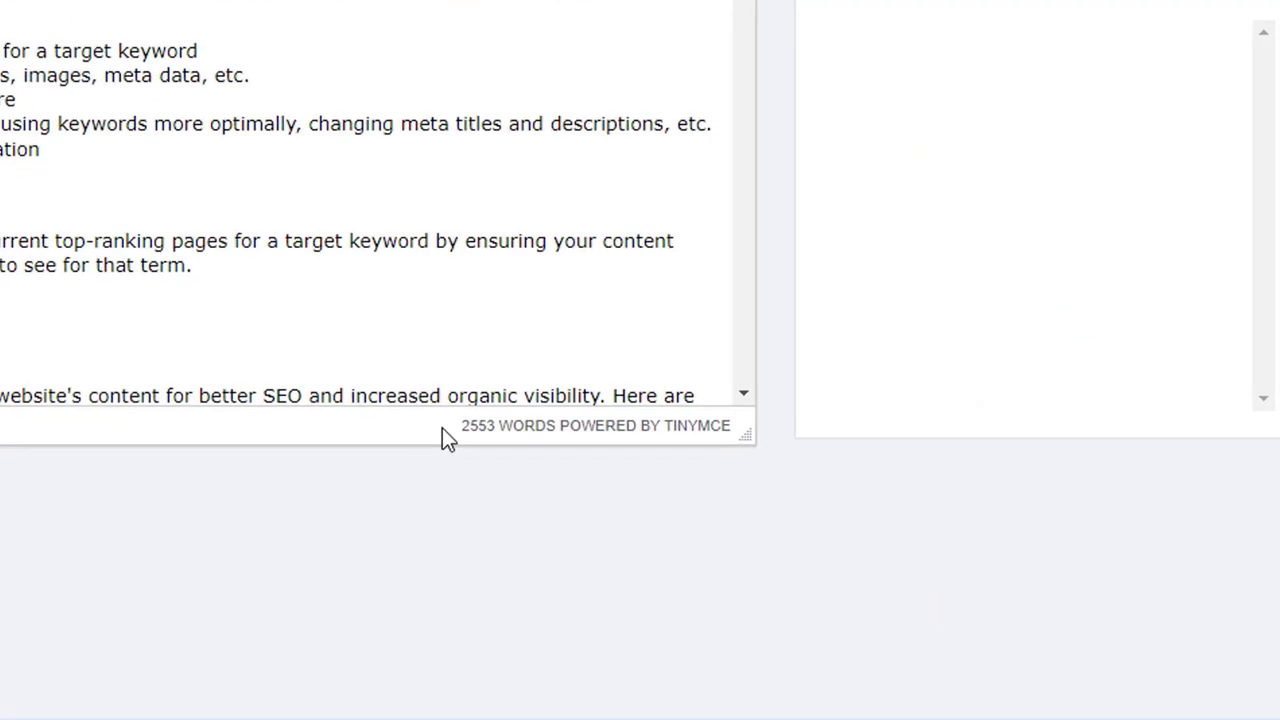
left_click_drag(442, 428, 530, 440)
double_click(471, 426)
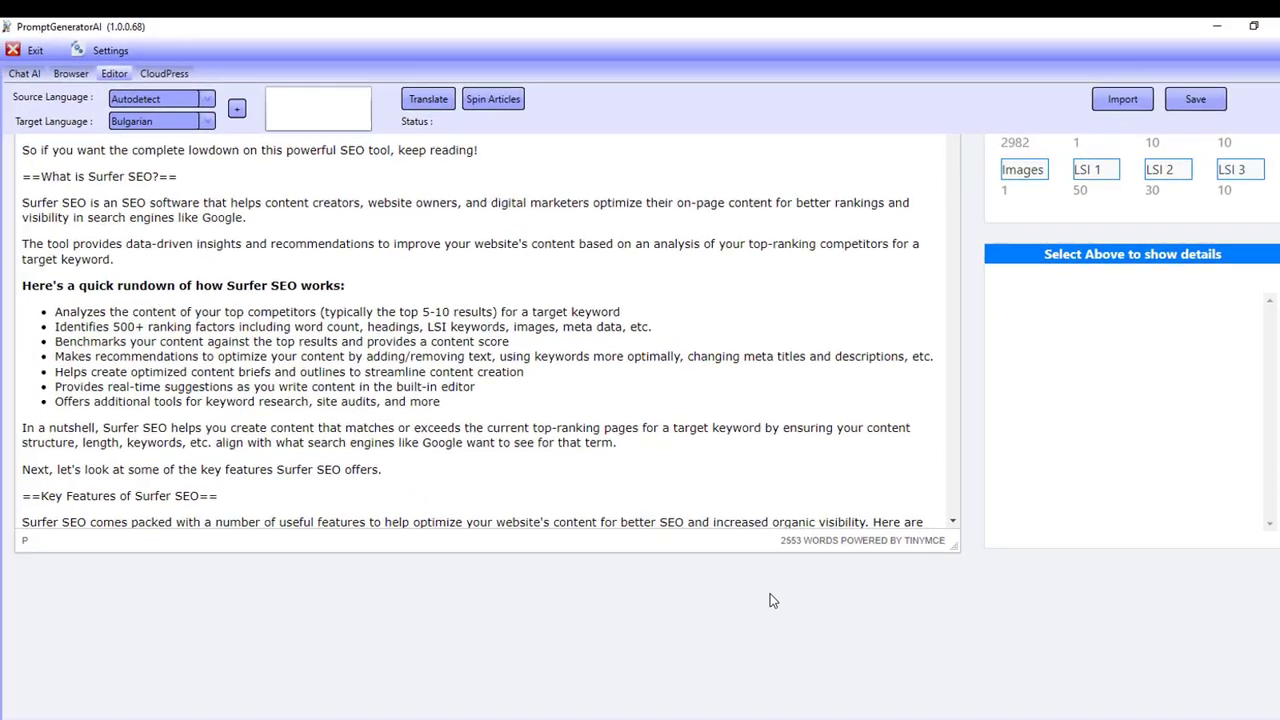
scroll(771, 600, "up", 10)
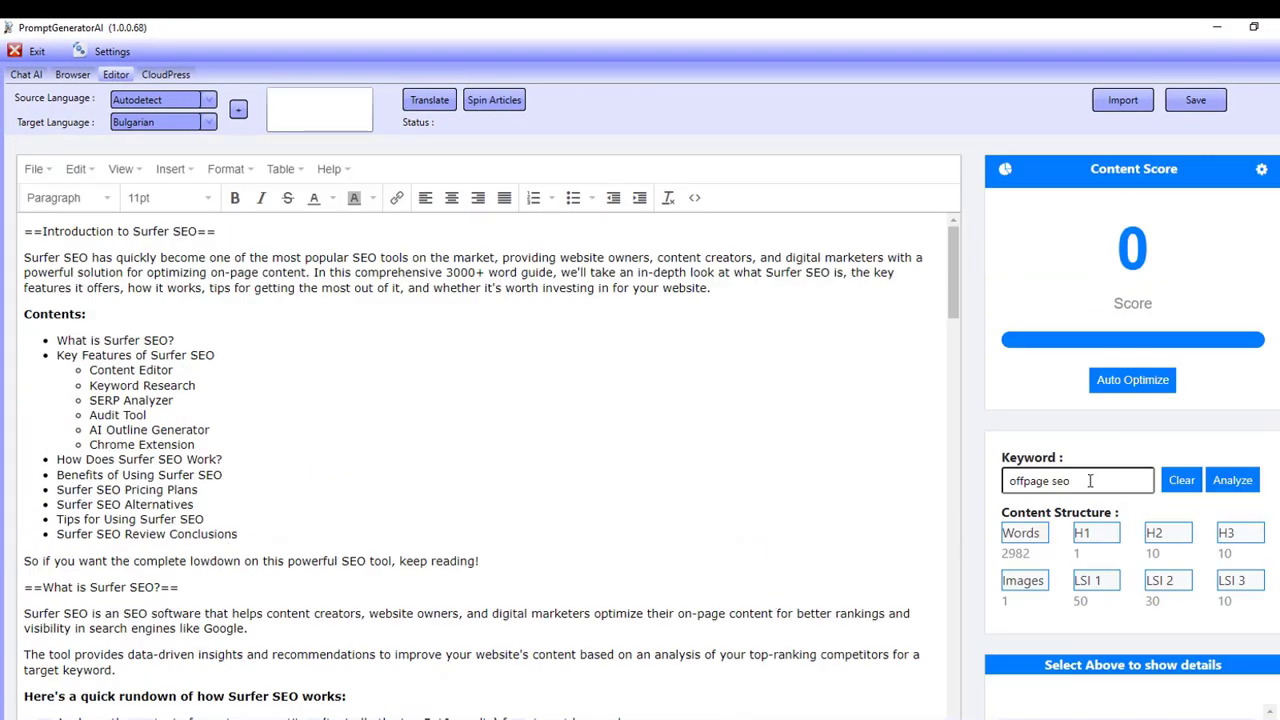
Replace the content analysis keyword with "surfer seo review" and analyze it.
left_click_drag(1090, 480, 1016, 480)
type("surfer seo review")
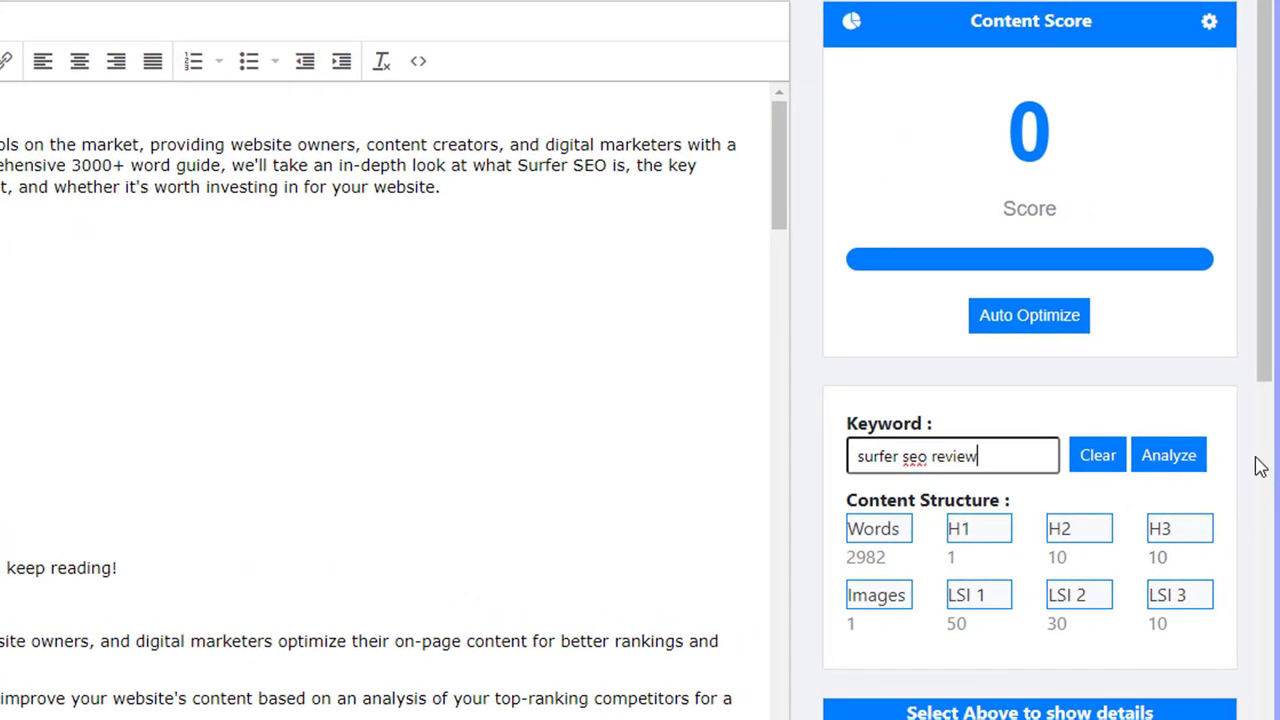
left_click(1193, 468)
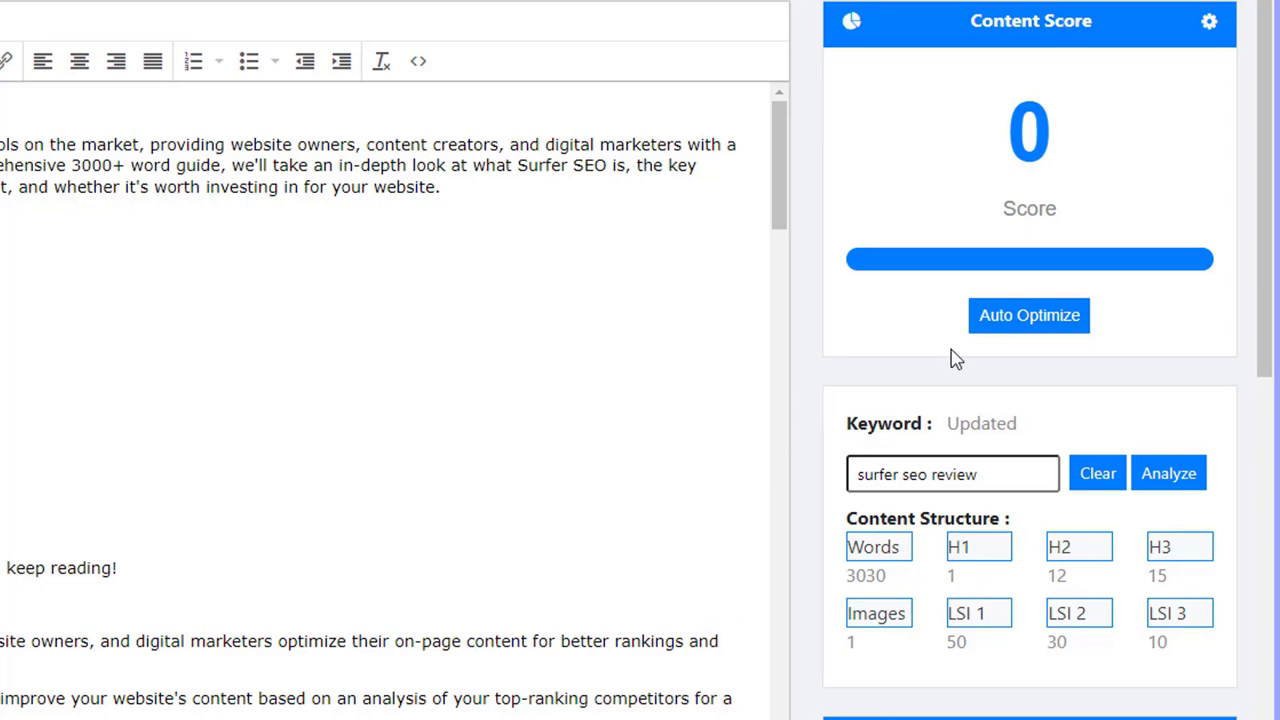
Calculate the article's content score and review it alongside the content structure targets for the keyword.
scroll(955, 360, "down", 1)
scroll(1010, 355, "up", 1)
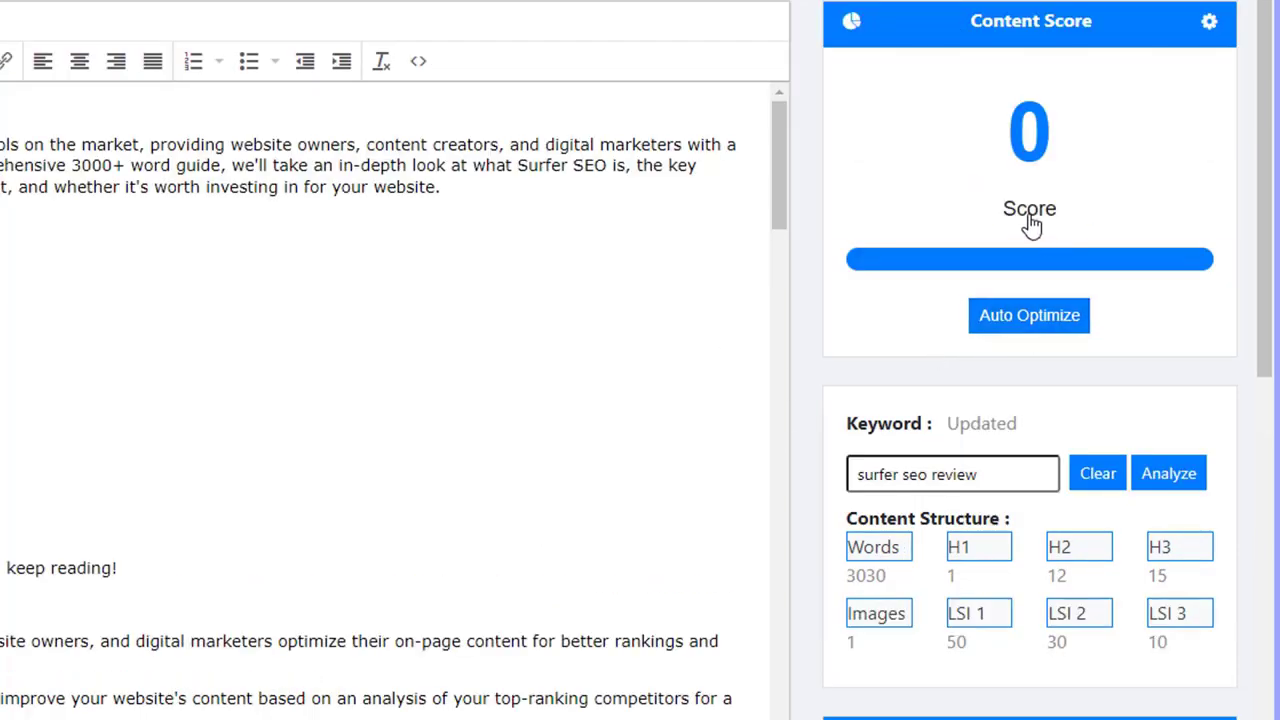
scroll(1030, 600, "down", 2)
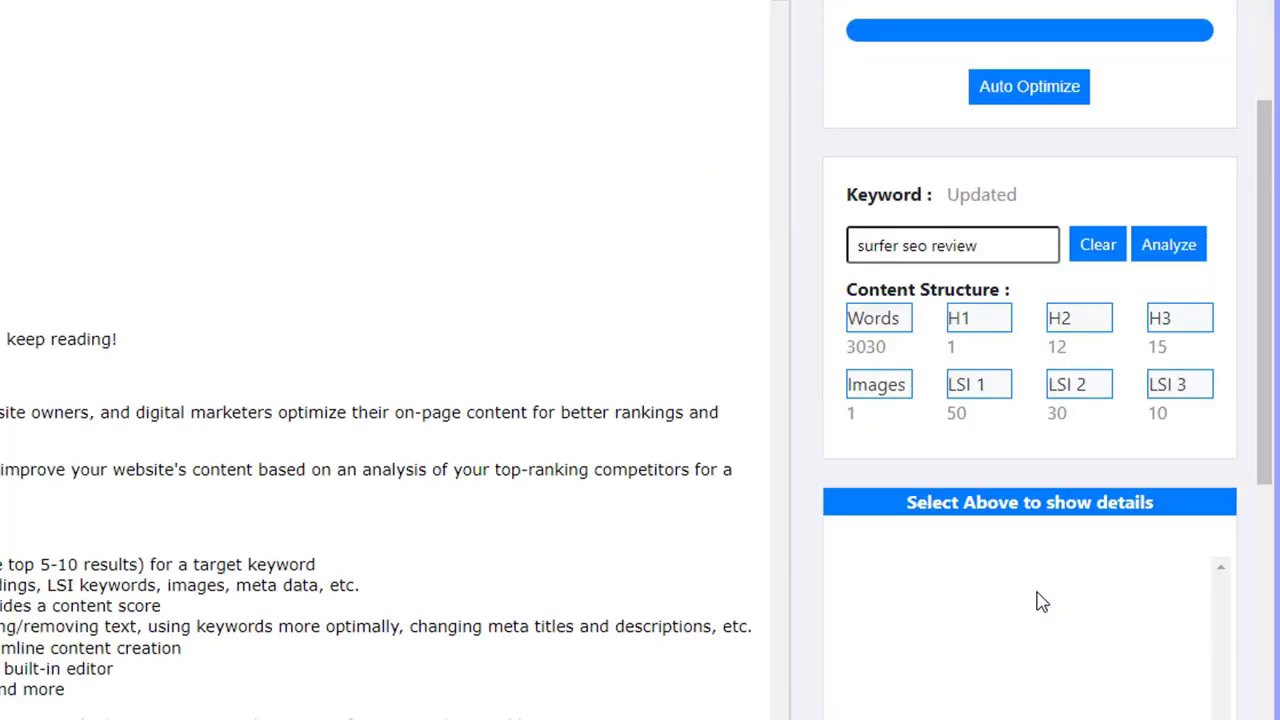
scroll(850, 515, "up", 2)
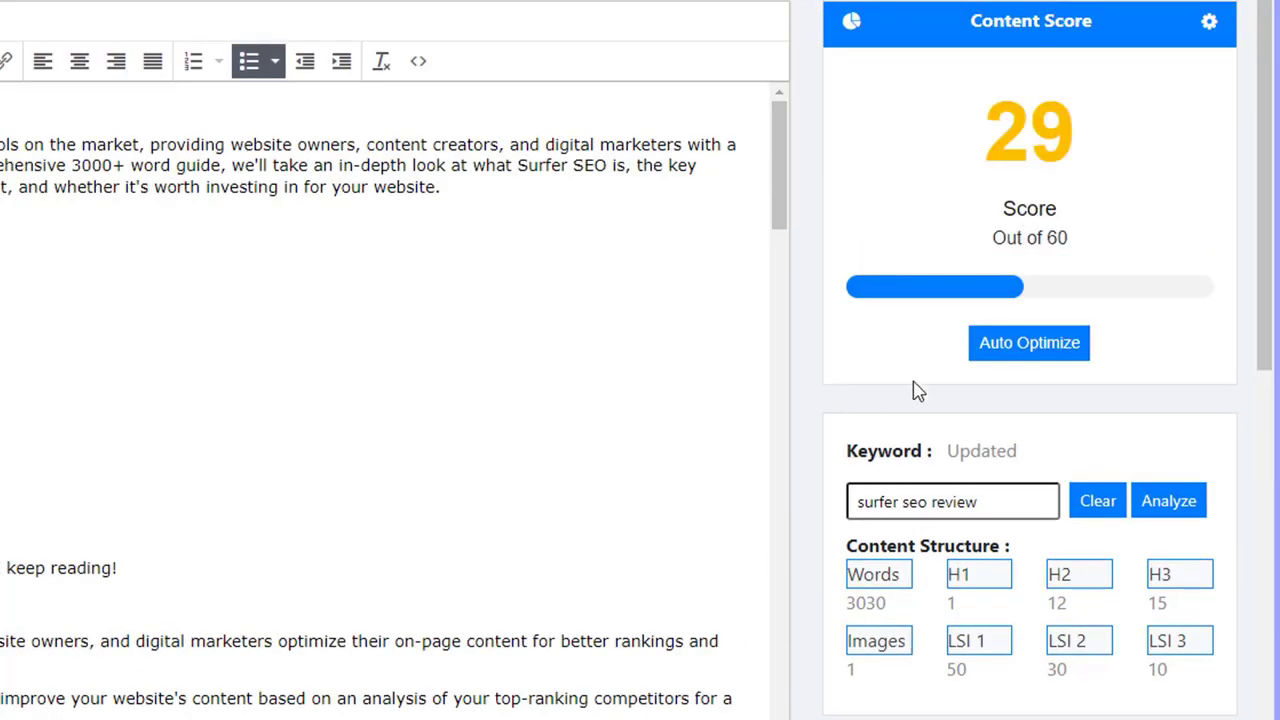
left_click_drag(986, 130, 1093, 140)
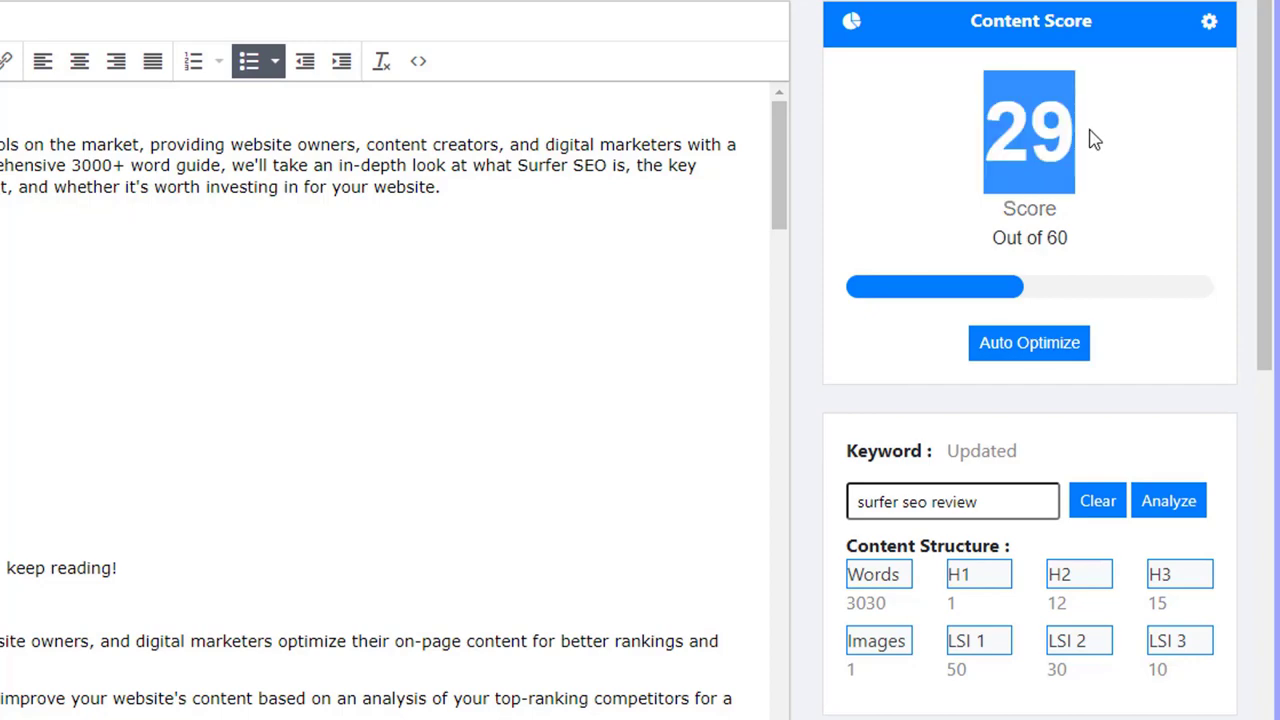
scroll(950, 590, "down", 1)
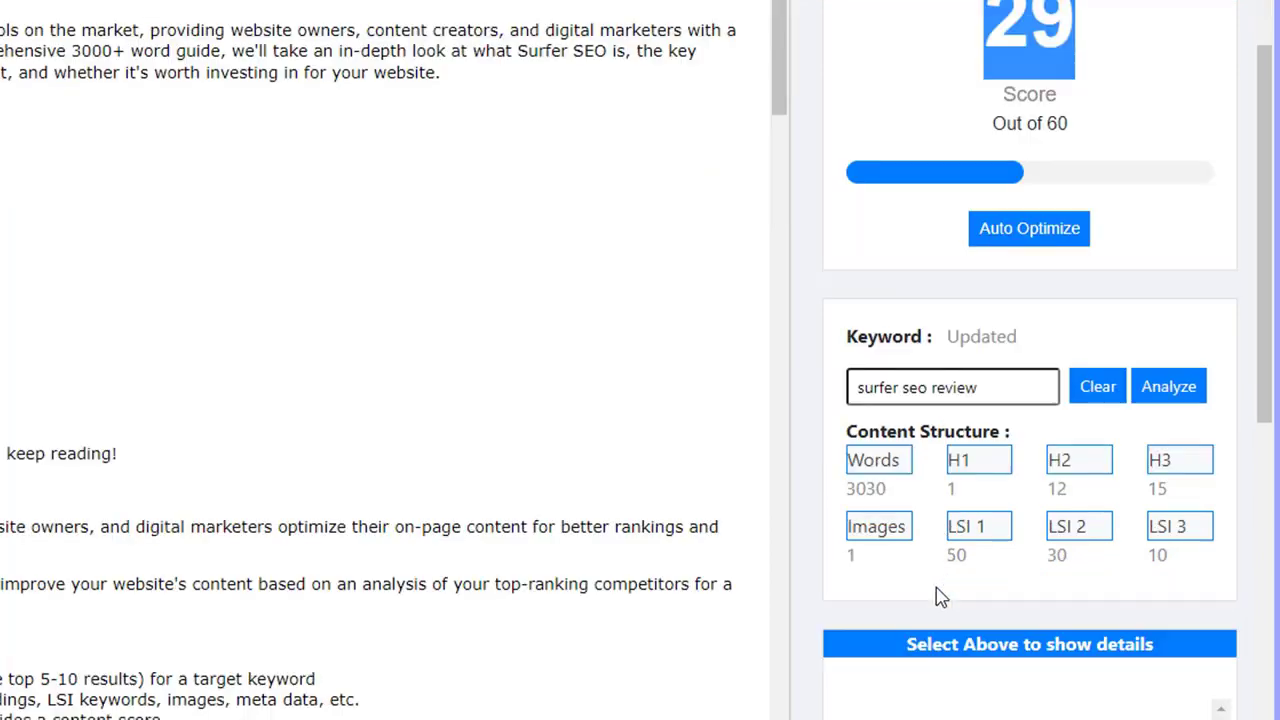
scroll(1012, 420, "up", 1)
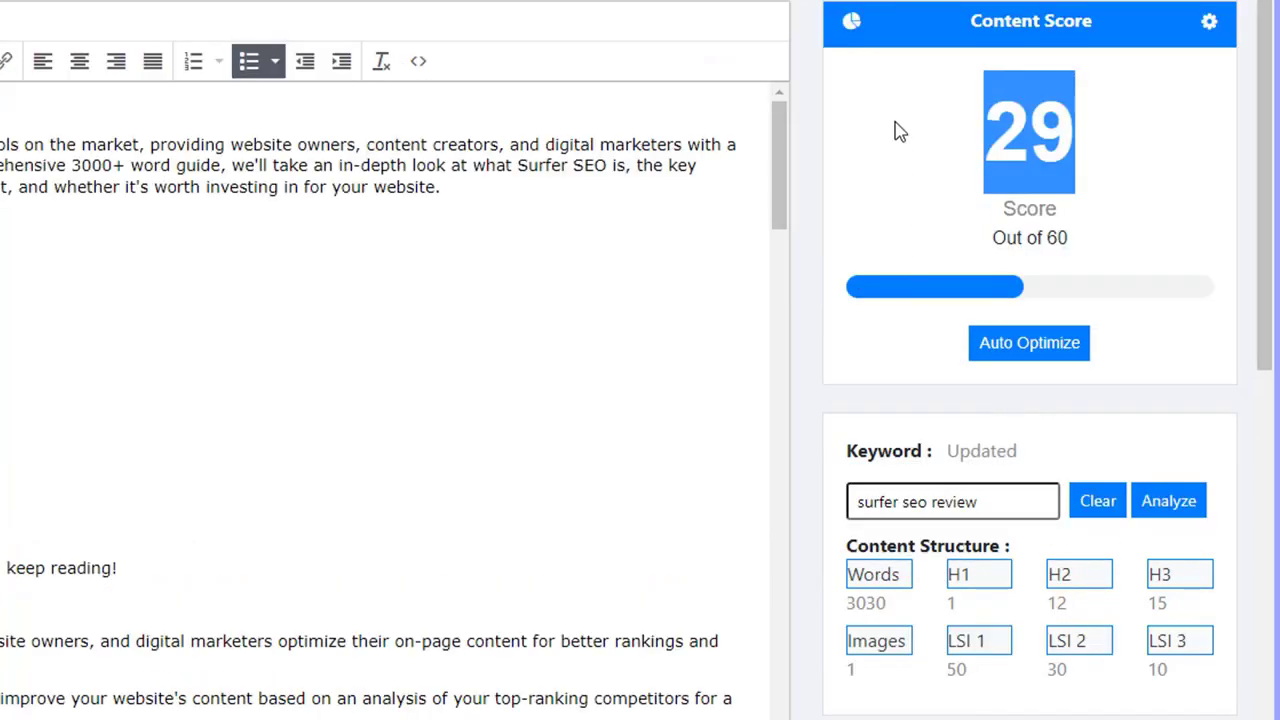
Check the article's H1, H2 and H3 counts in the content statistics and look over its headings.
left_click(858, 24)
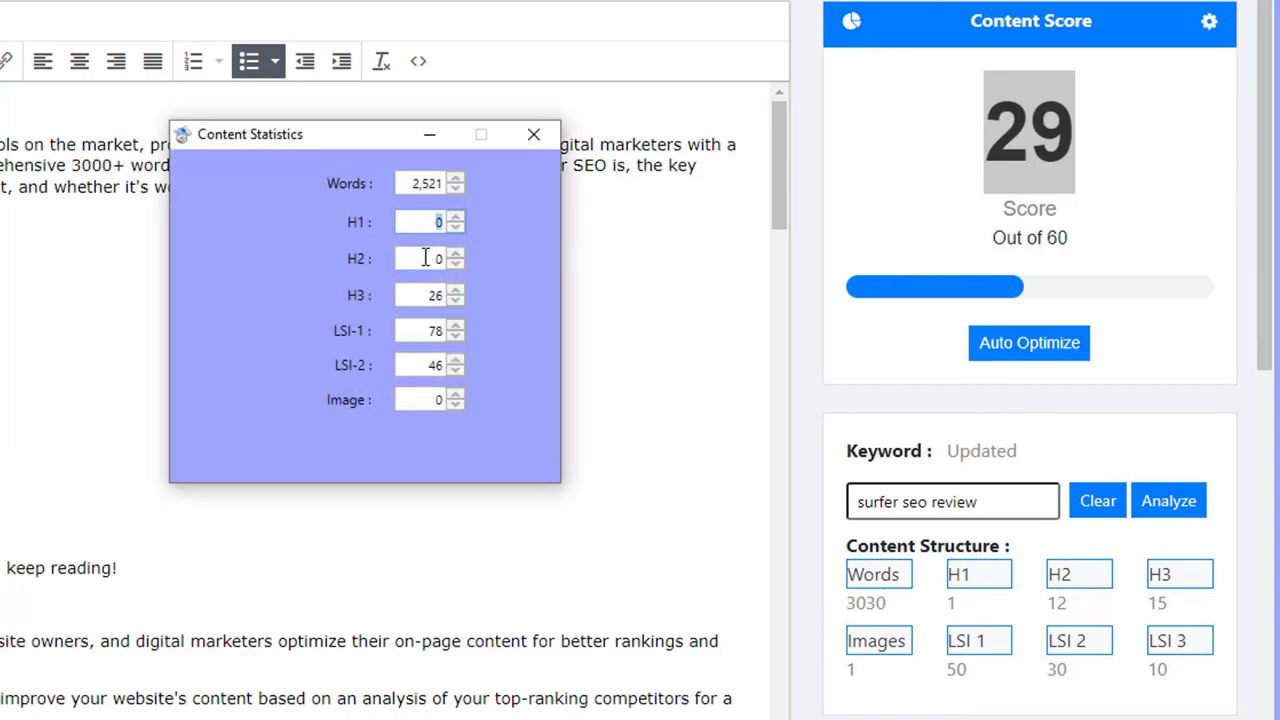
double_click(421, 295)
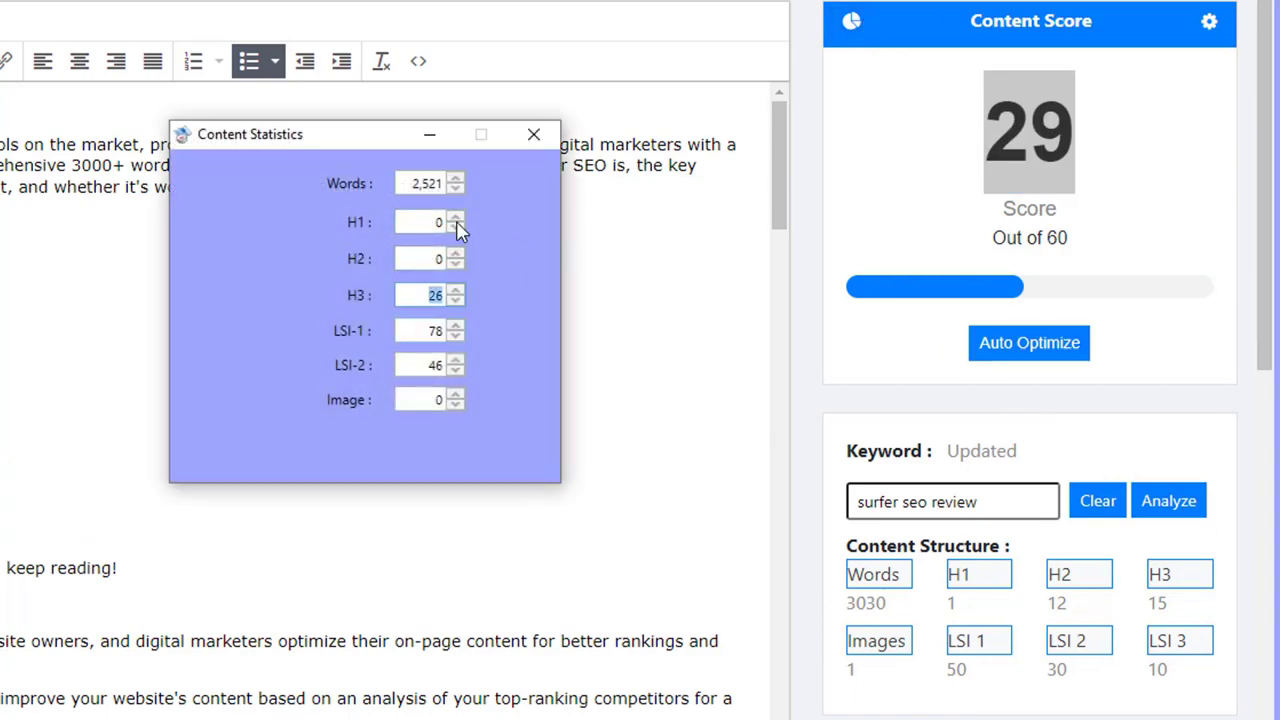
left_click(555, 141)
scroll(122, 529, "down", 4)
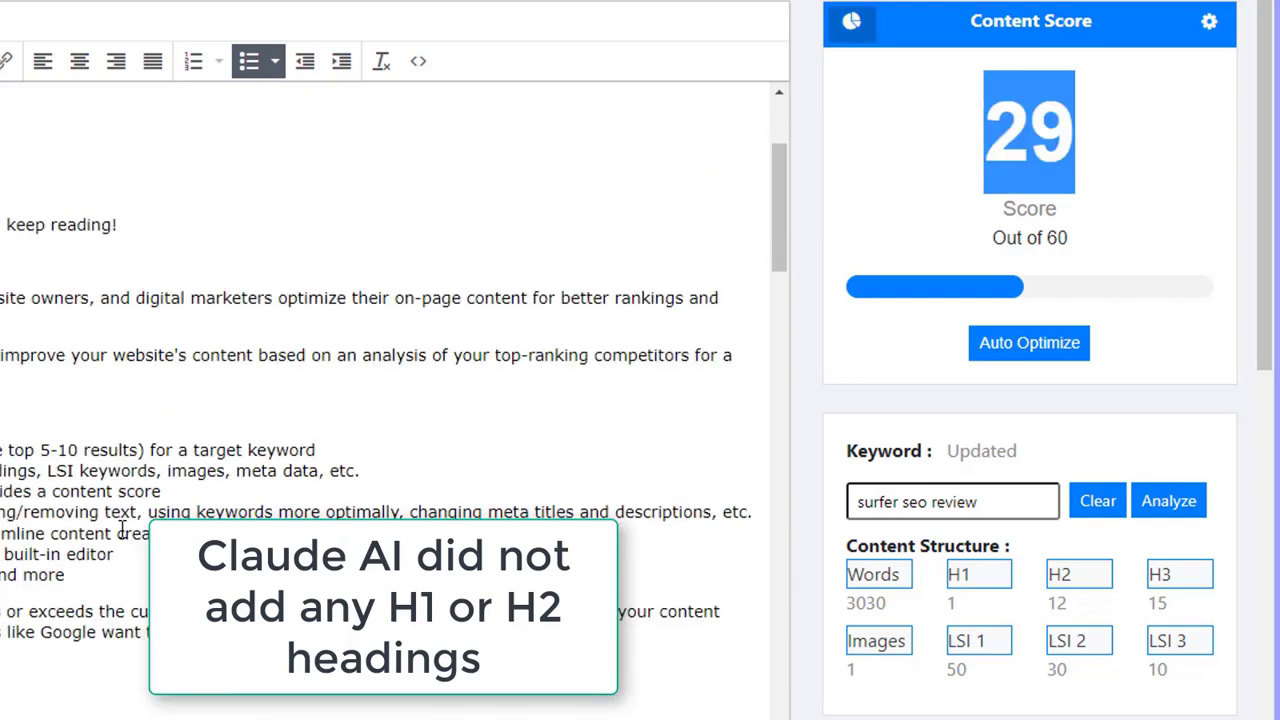
scroll(122, 529, "up", 4)
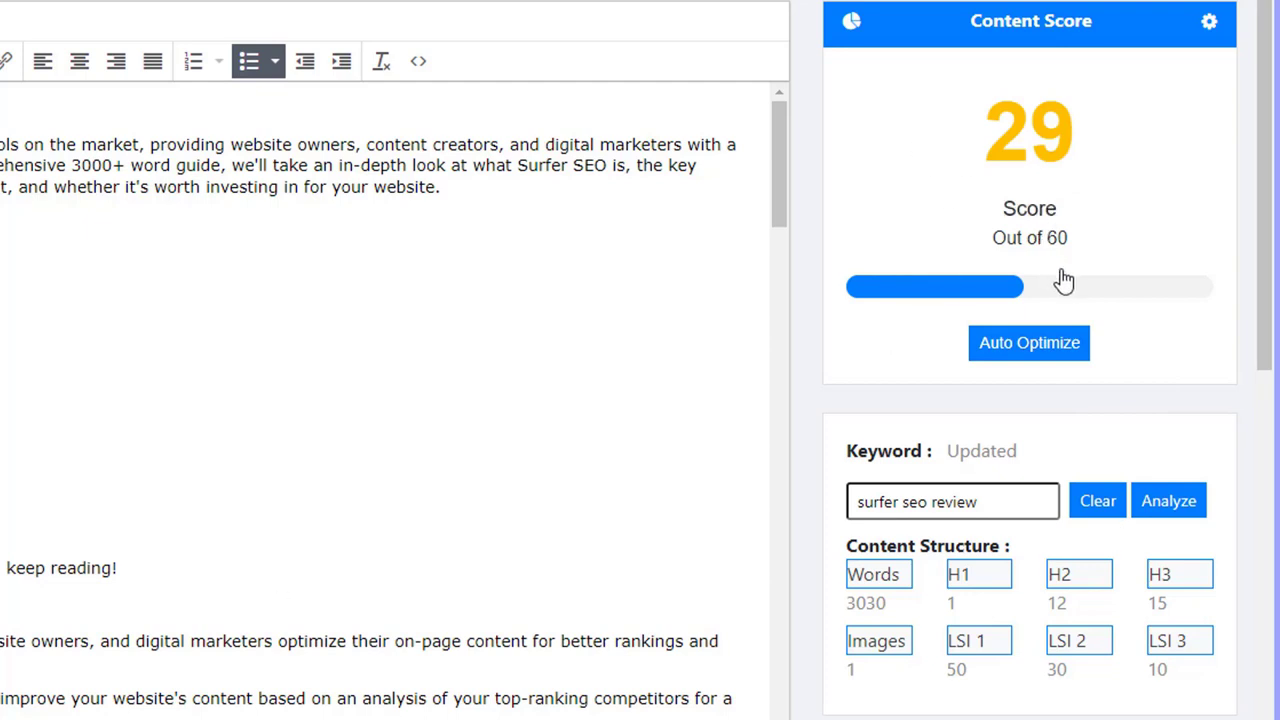
Recalculate the content score and review the H1, H2, H3 and word counts in the content statistics.
left_click_drag(970, 136, 1100, 147)
left_click(1037, 232)
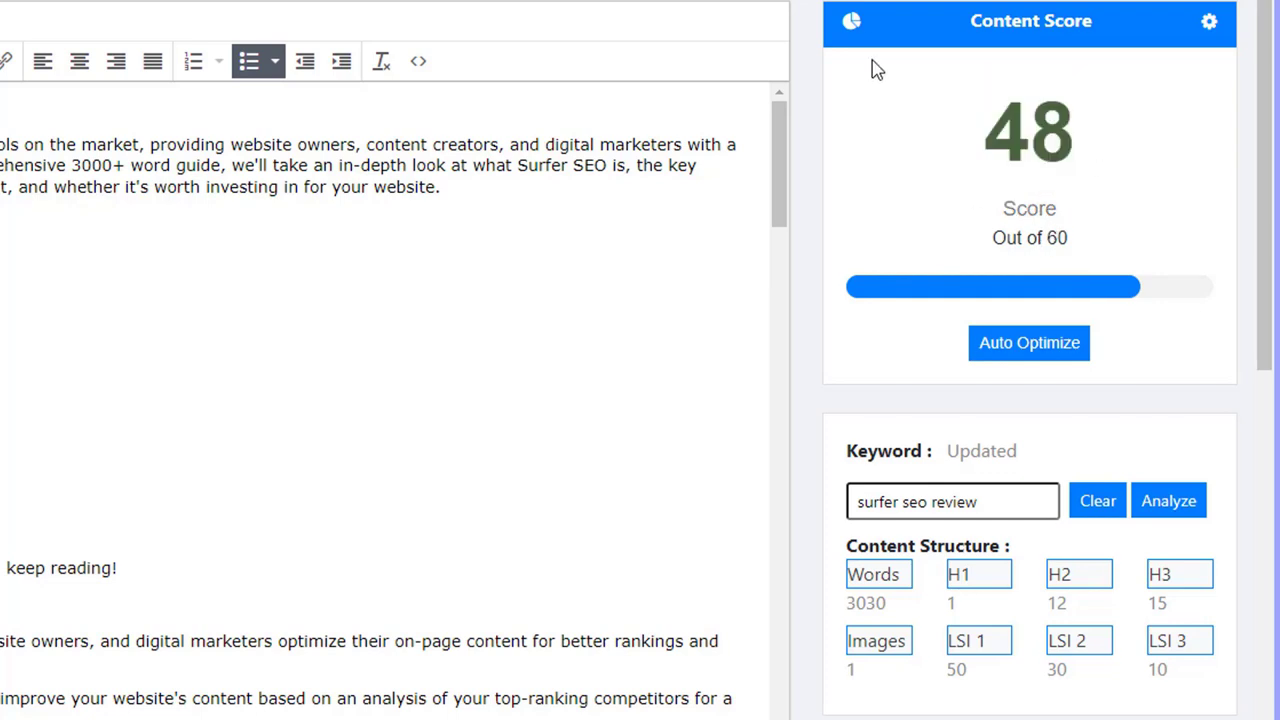
left_click(852, 24)
double_click(414, 221)
double_click(437, 259)
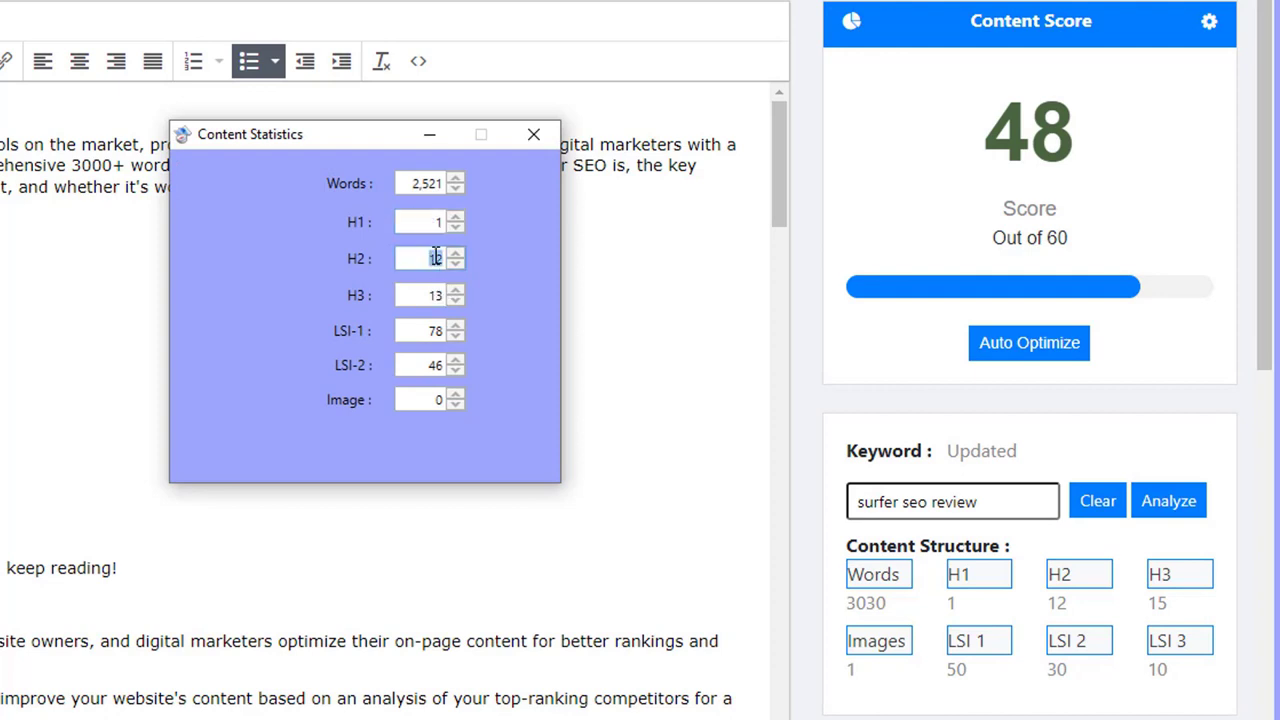
double_click(435, 296)
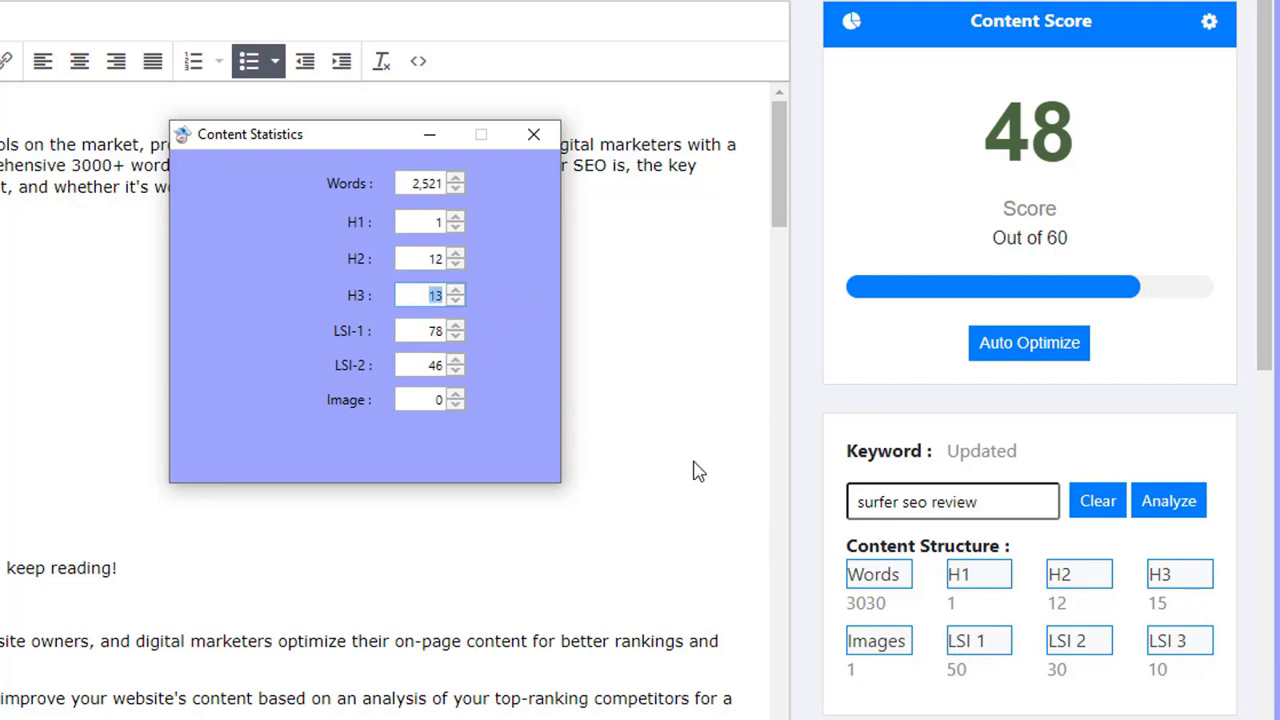
double_click(428, 183)
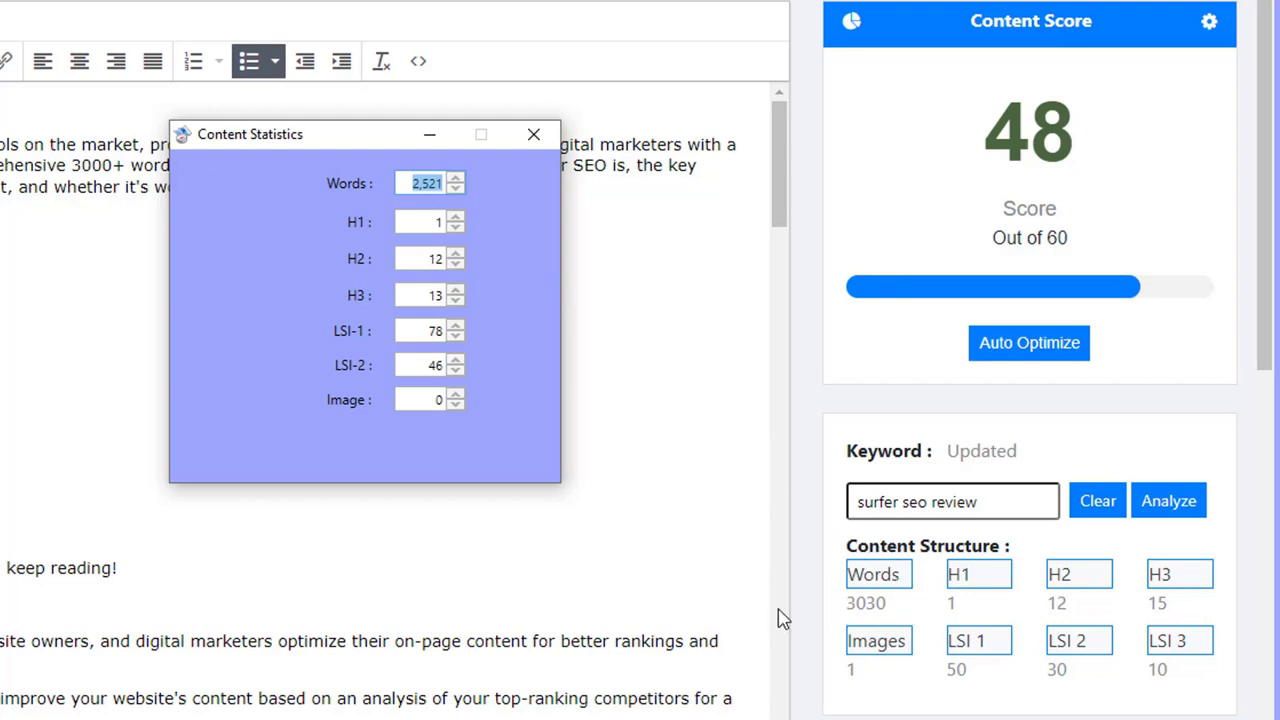
left_click(540, 140)
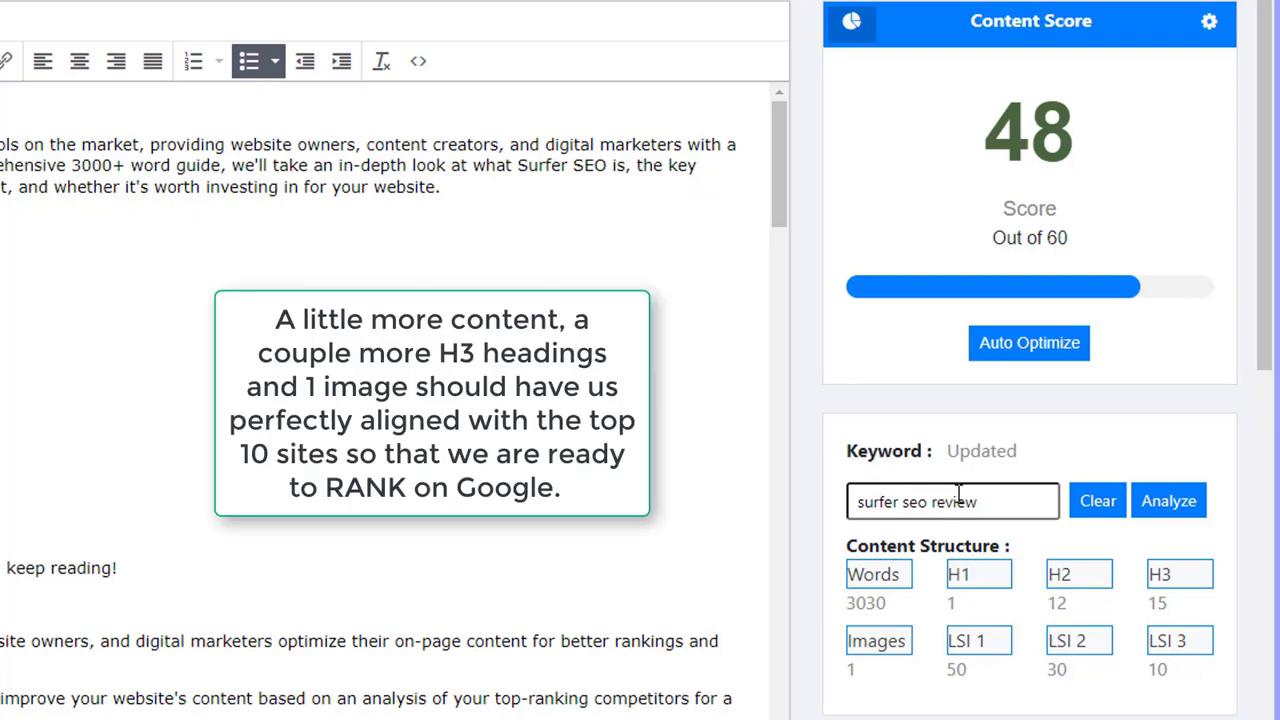
Show the LSI 1 details for the keyword and look through the listed terms.
scroll(960, 505, "down", 2)
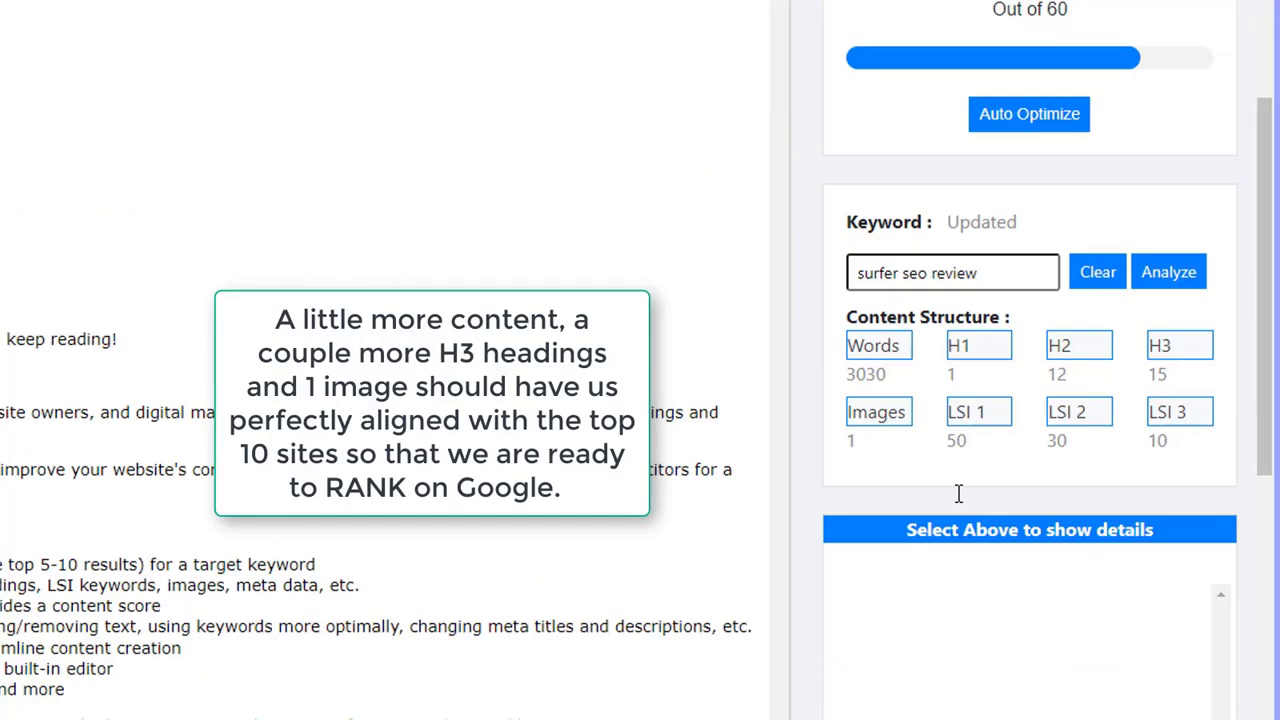
left_click(966, 430)
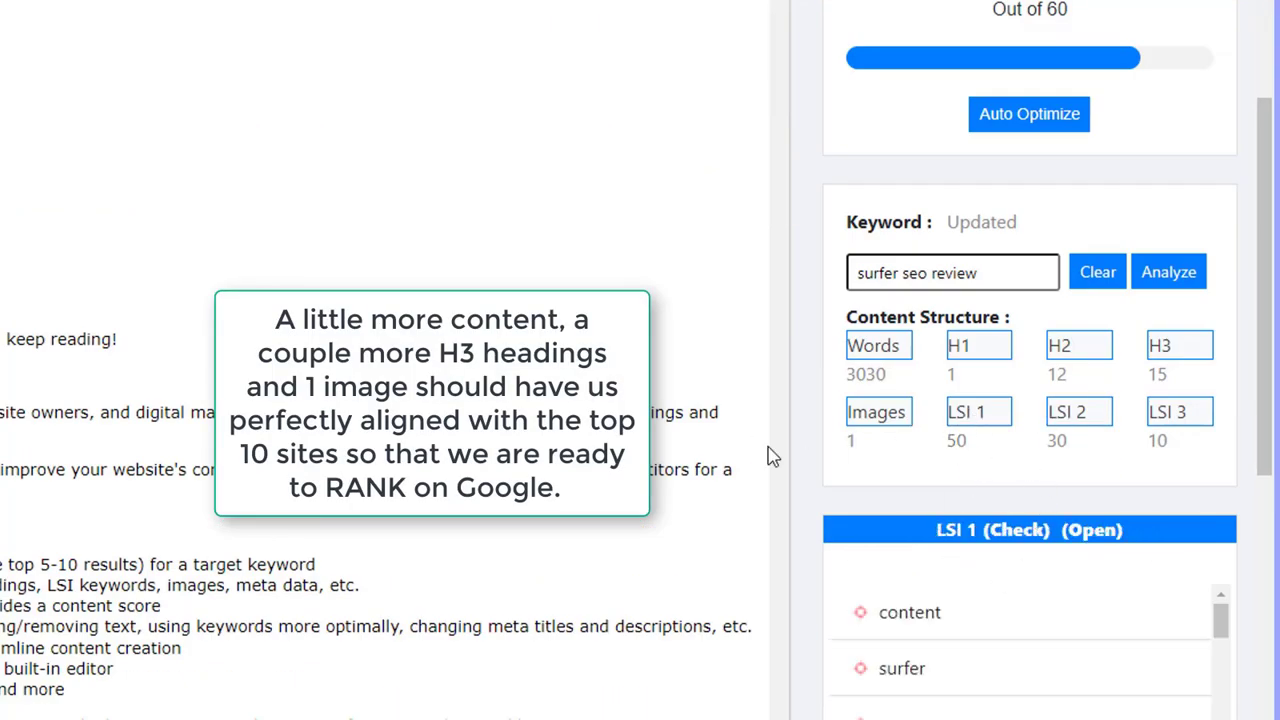
scroll(775, 458, "down", 2)
scroll(812, 492, "down", 2)
scroll(900, 592, "down", 4)
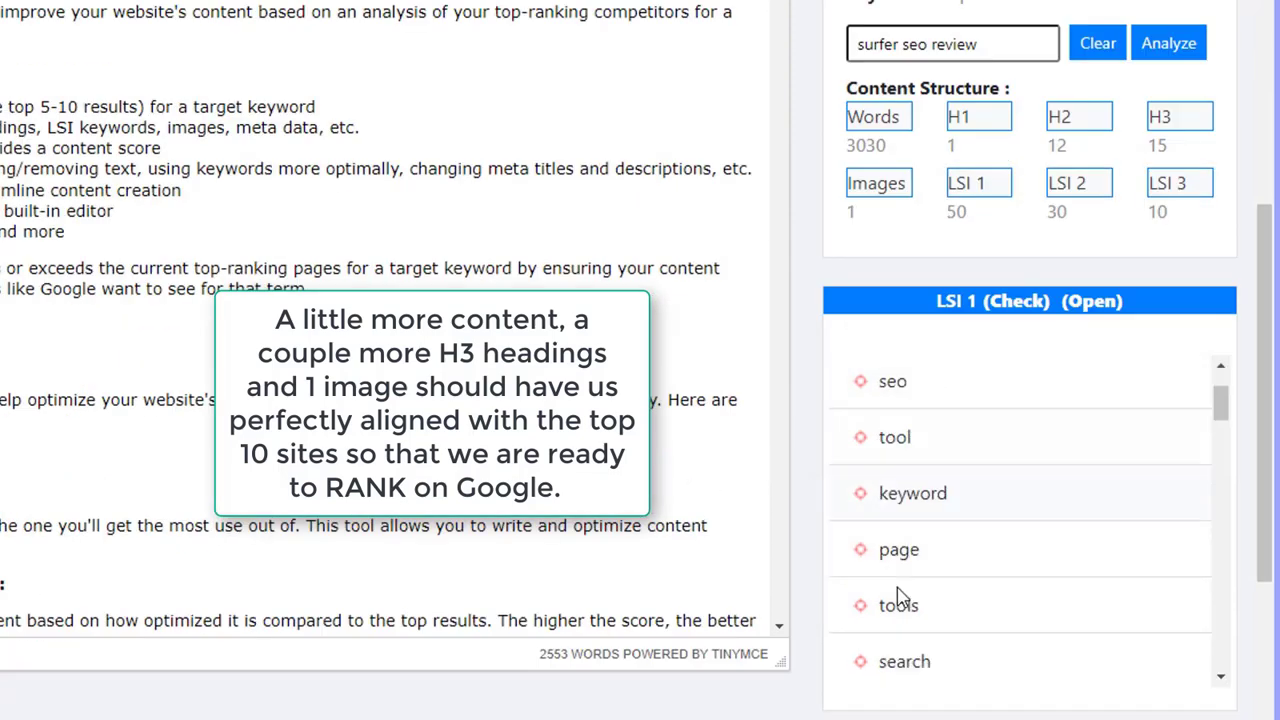
Check the LSI 1 terms against the article and look through the list for used and missing terms.
scroll(913, 592, "up", 2)
scroll(913, 592, "up", 2)
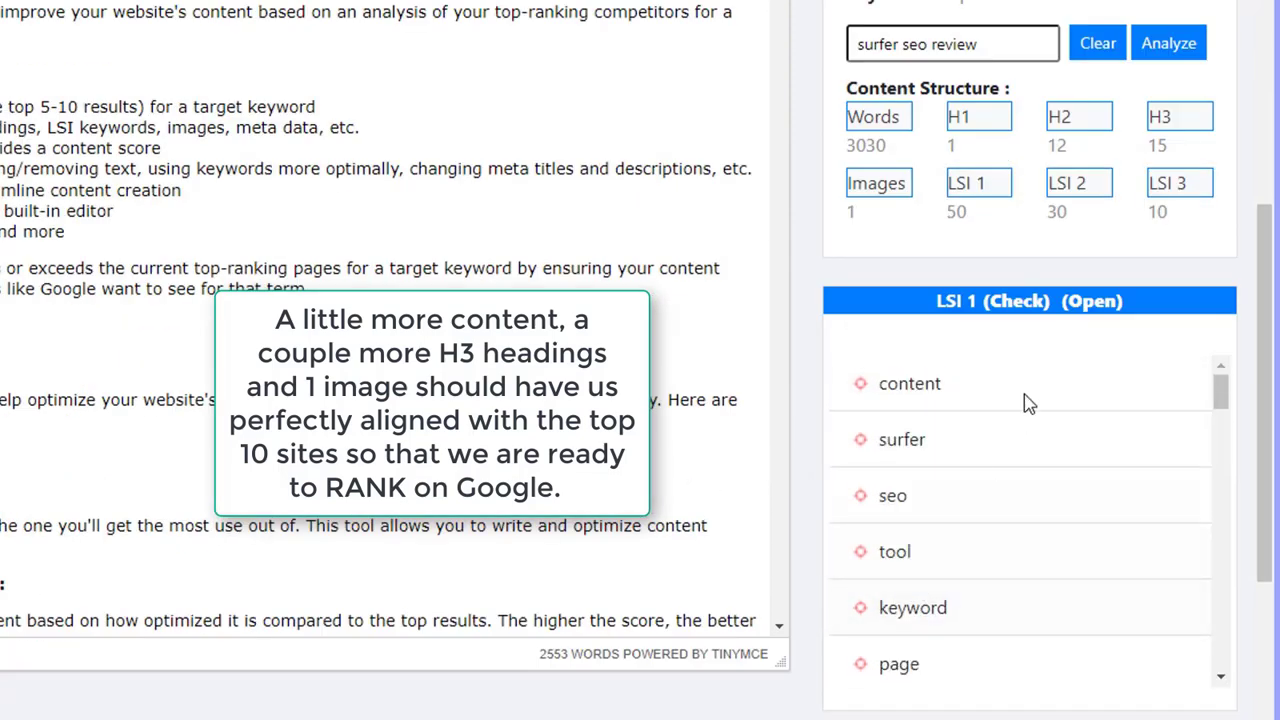
left_click(1038, 305)
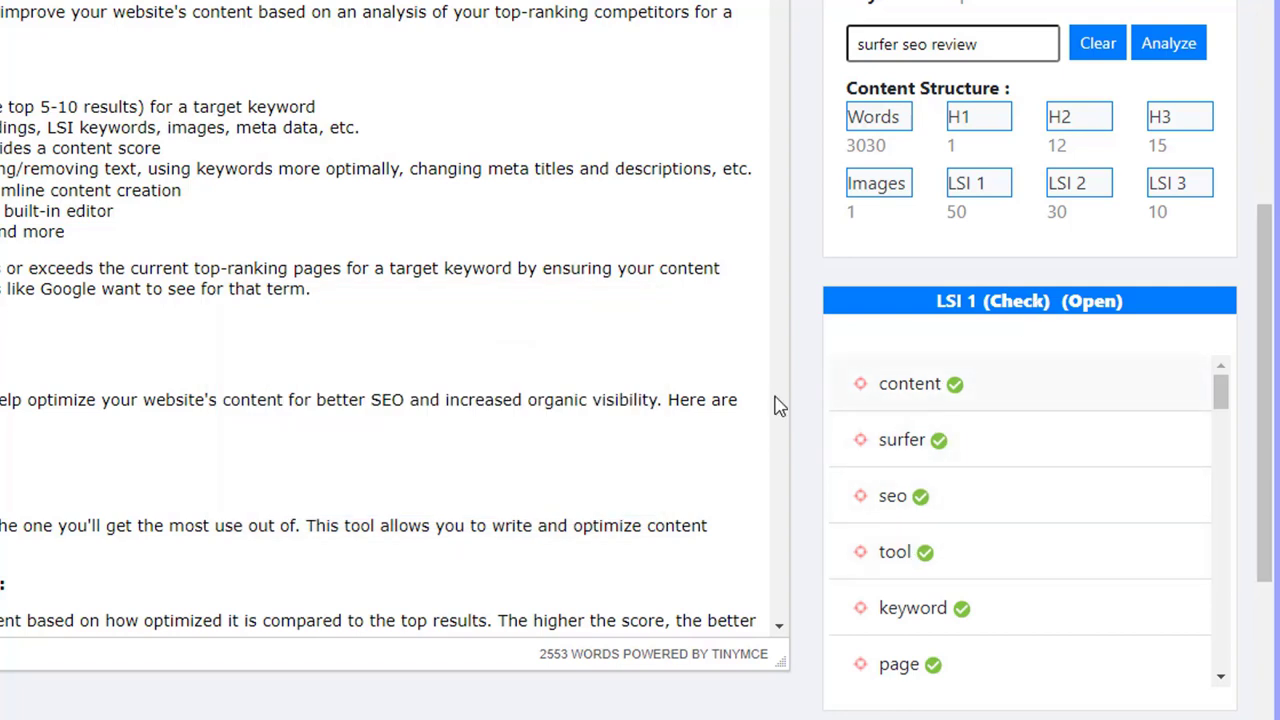
scroll(940, 572, "down", 5)
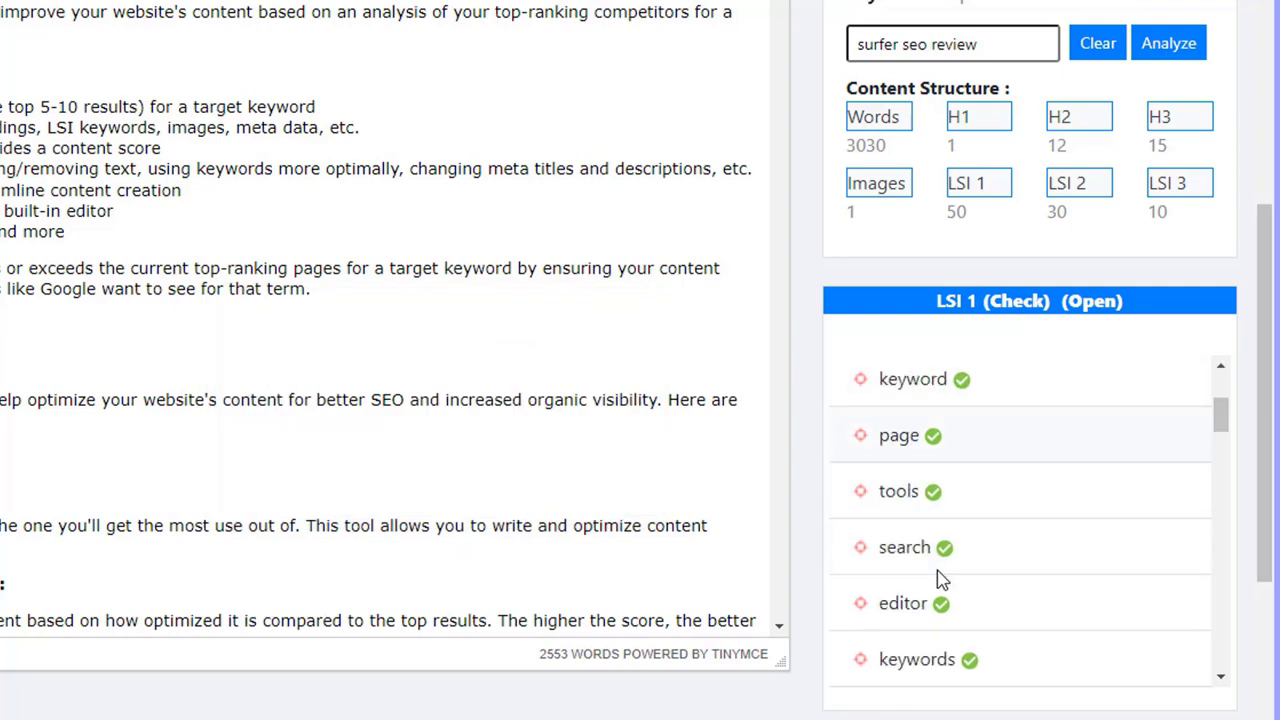
scroll(940, 578, "down", 6)
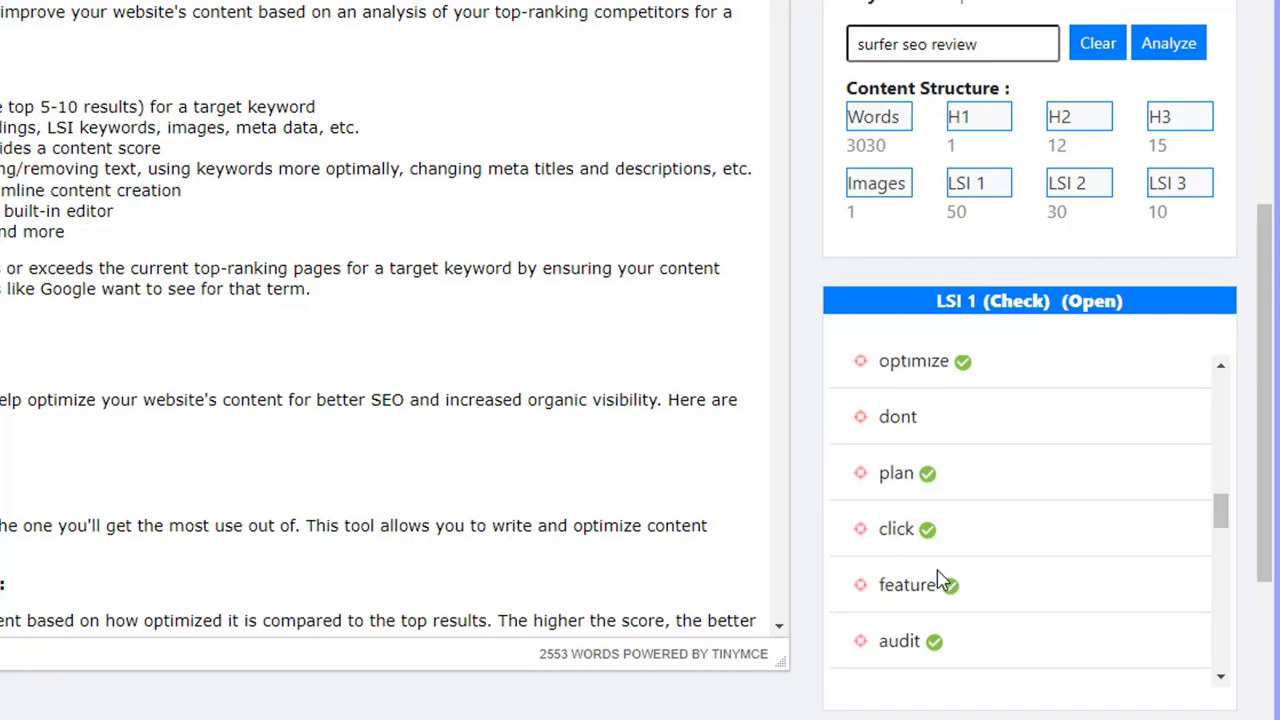
scroll(940, 580, "up", 1)
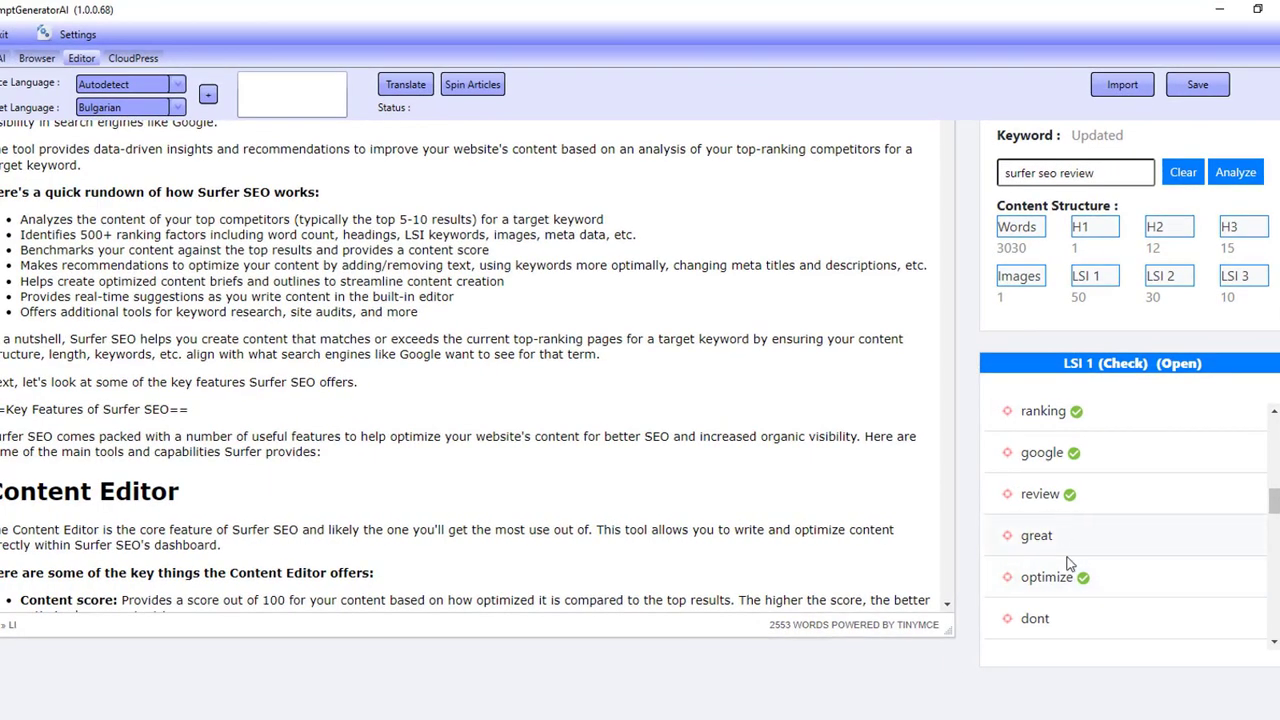
scroll(1068, 560, "up", 5)
scroll(1143, 483, "up", 1)
Show the LSI 2 terms for the keyword, check them against the article and review the content score.
left_click(1163, 283)
scroll(1100, 500, "up", 1)
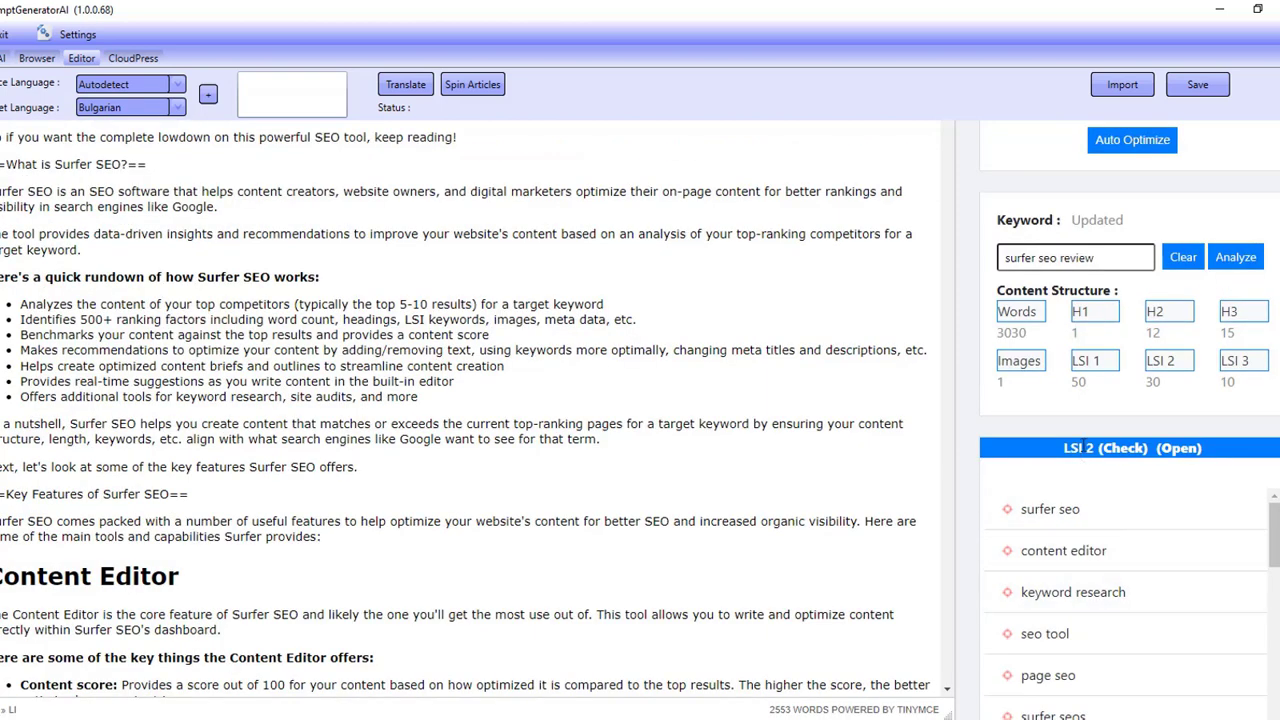
left_click(1126, 449)
scroll(885, 595, "up", 2)
scroll(899, 614, "up", 3)
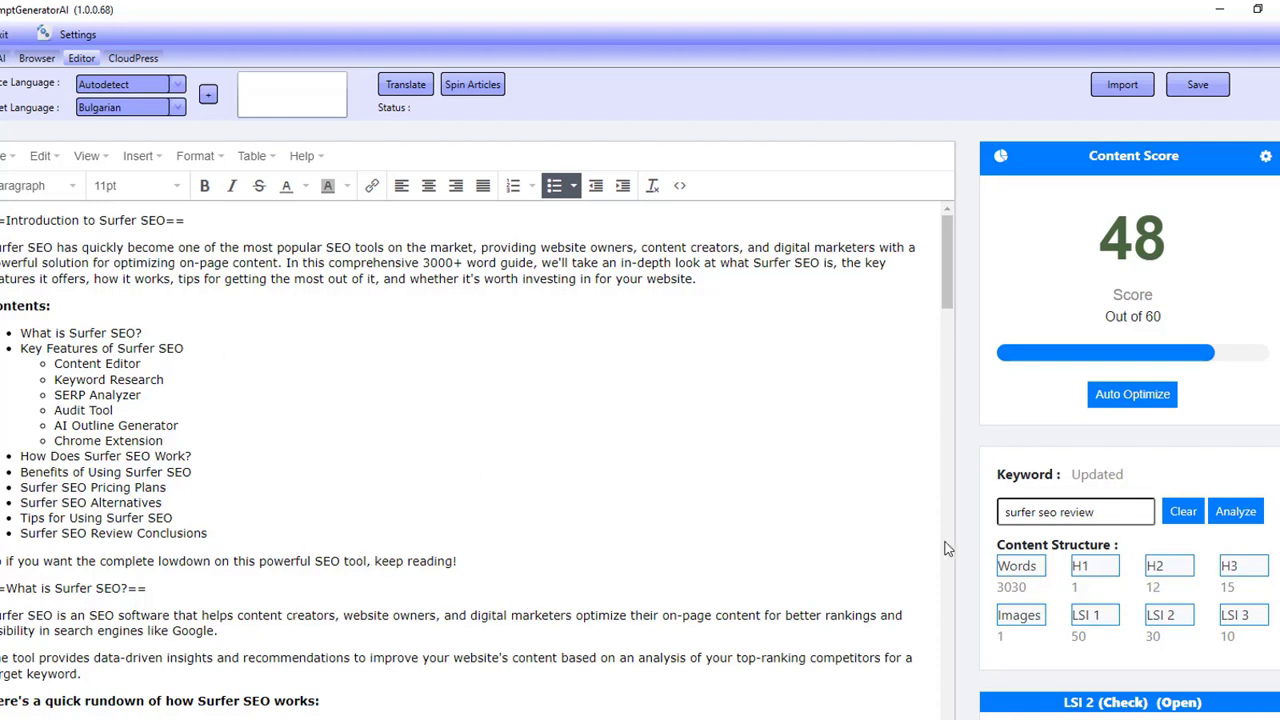
scroll(900, 610, "down", 8)
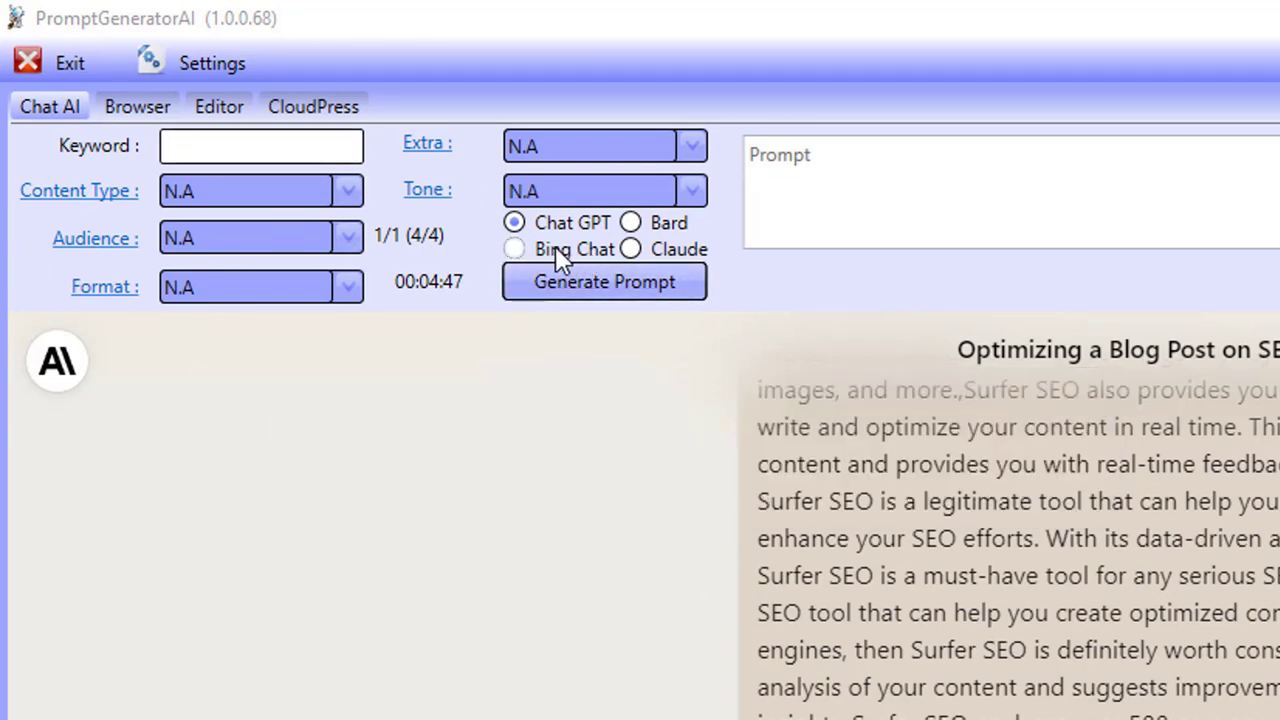
Try another chat platform in Chat AI and set the platform to Claude.
left_click(660, 224)
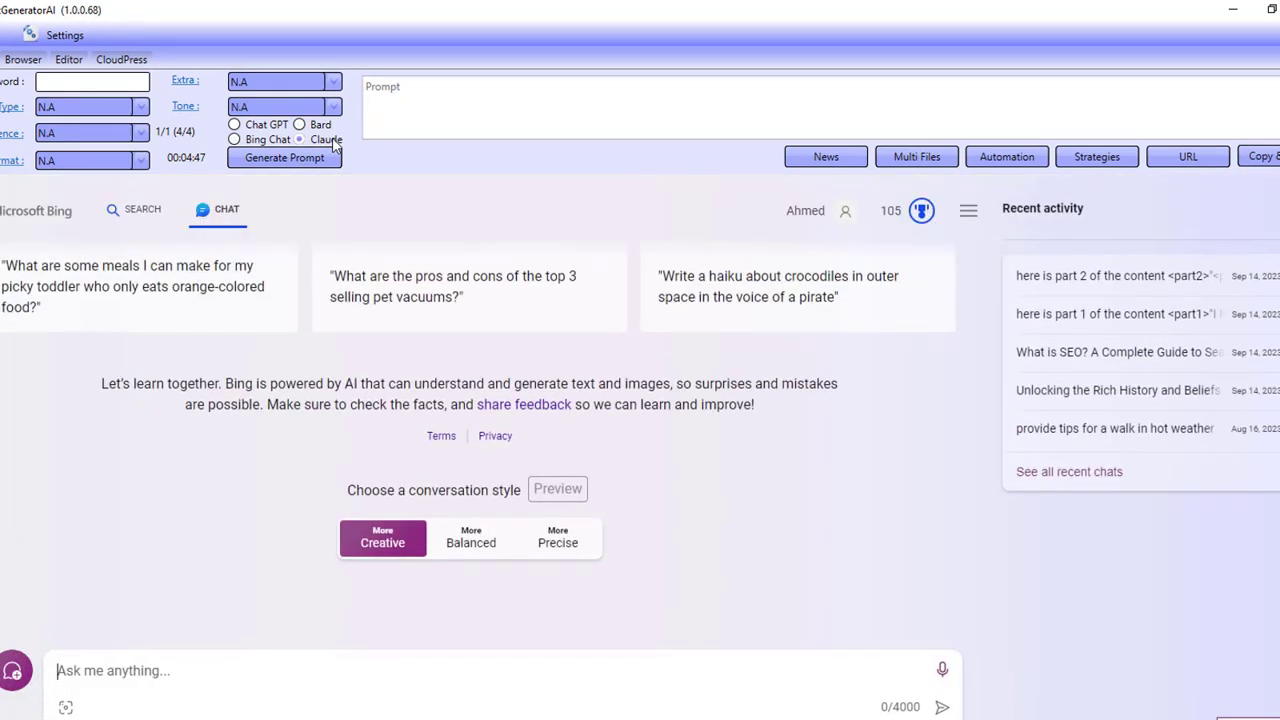
left_click(331, 139)
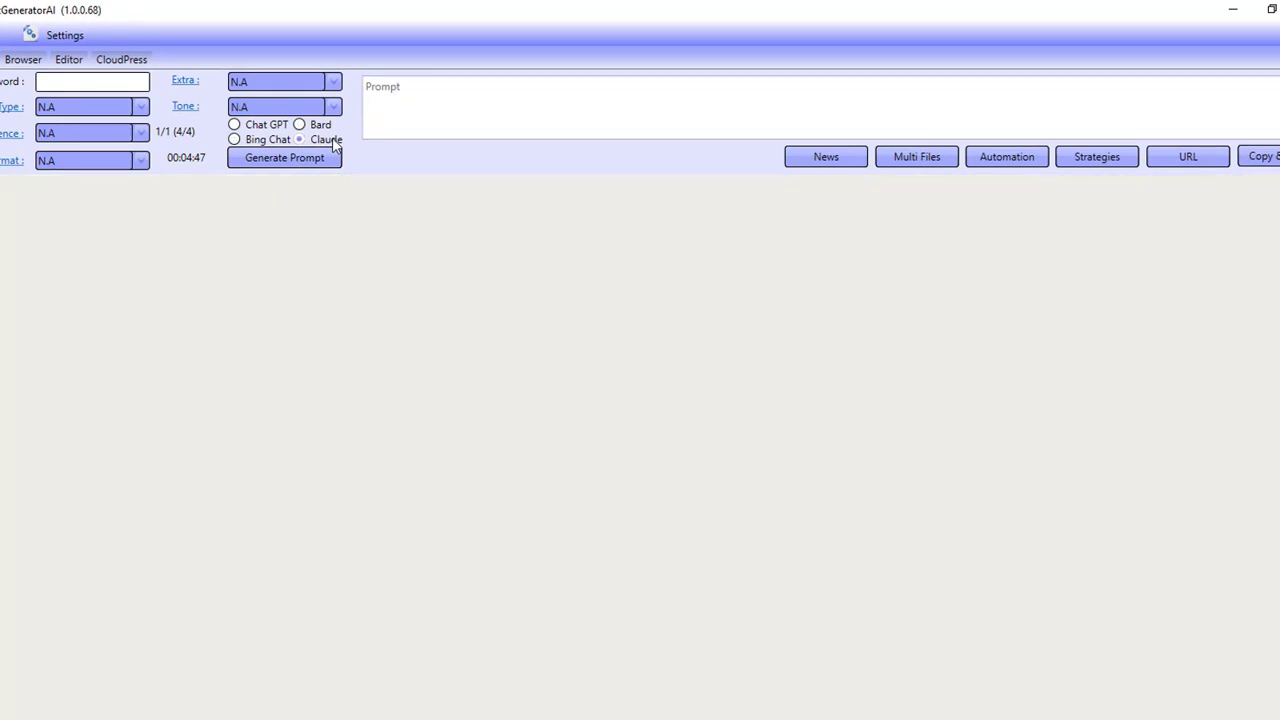
Open strategy management and read through the system shortcodes, including the {!lsi} shortcode.
left_click(1097, 158)
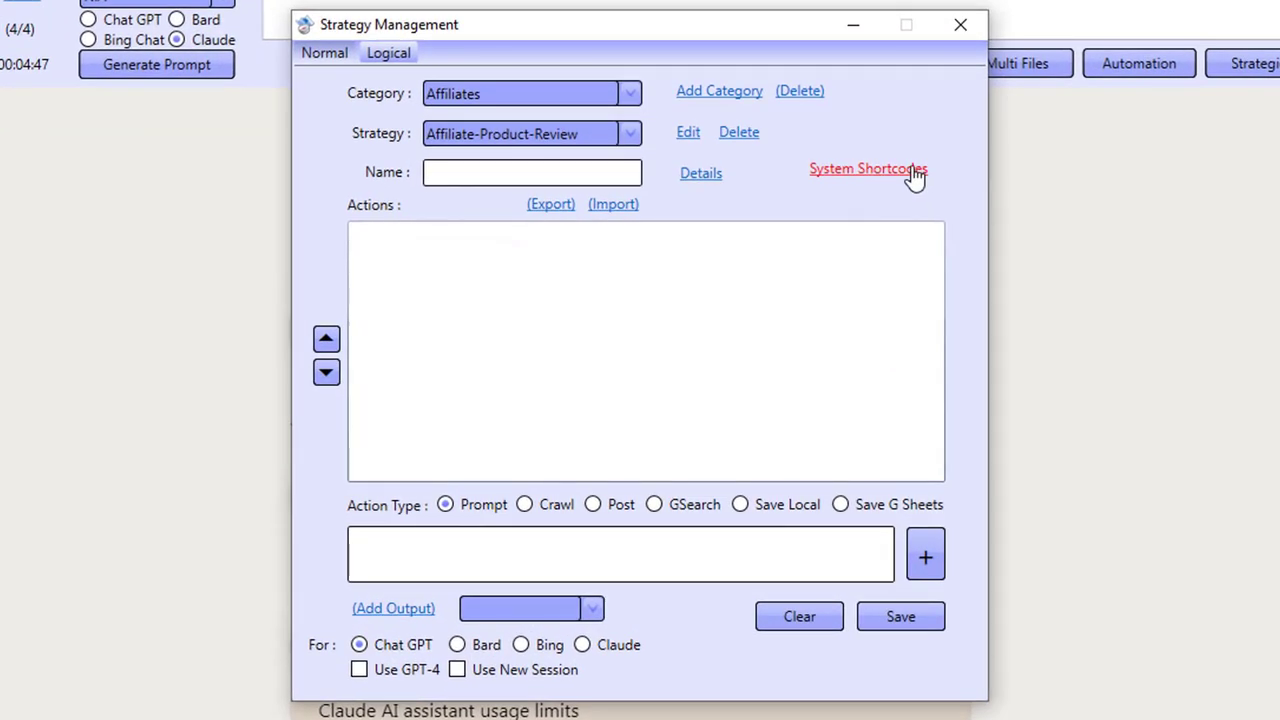
left_click(913, 171)
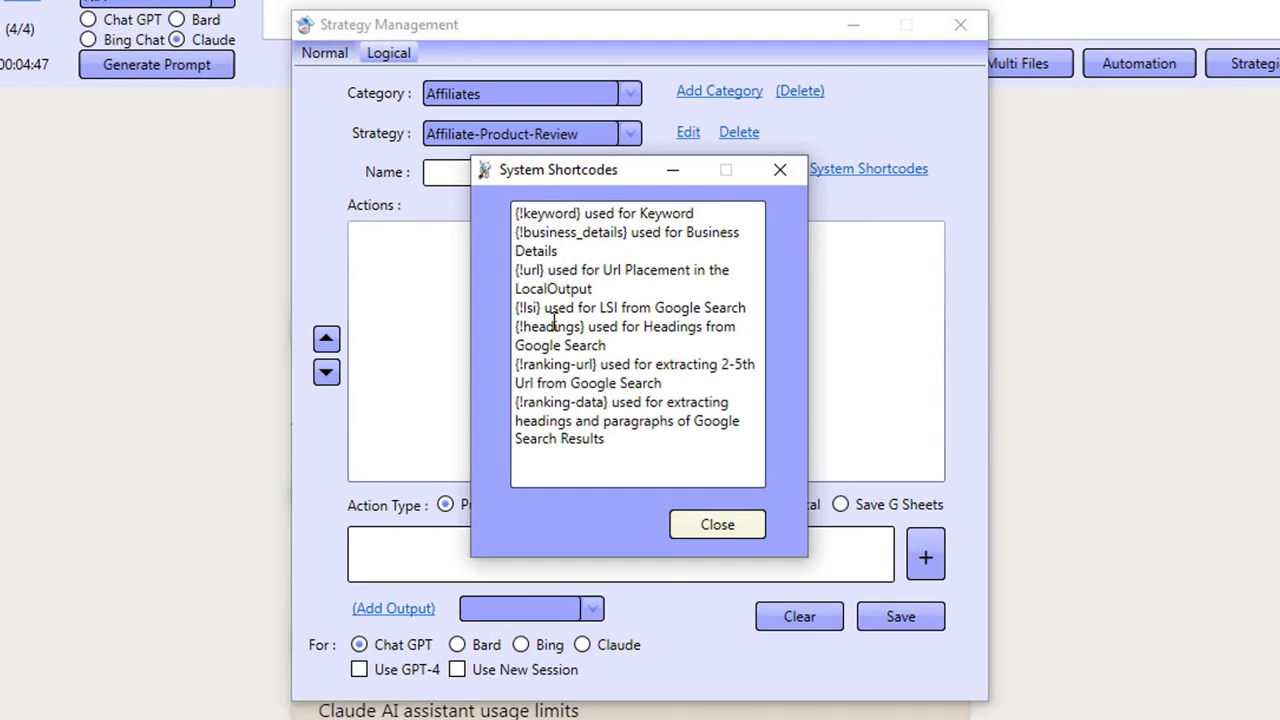
left_click_drag(539, 307, 517, 295)
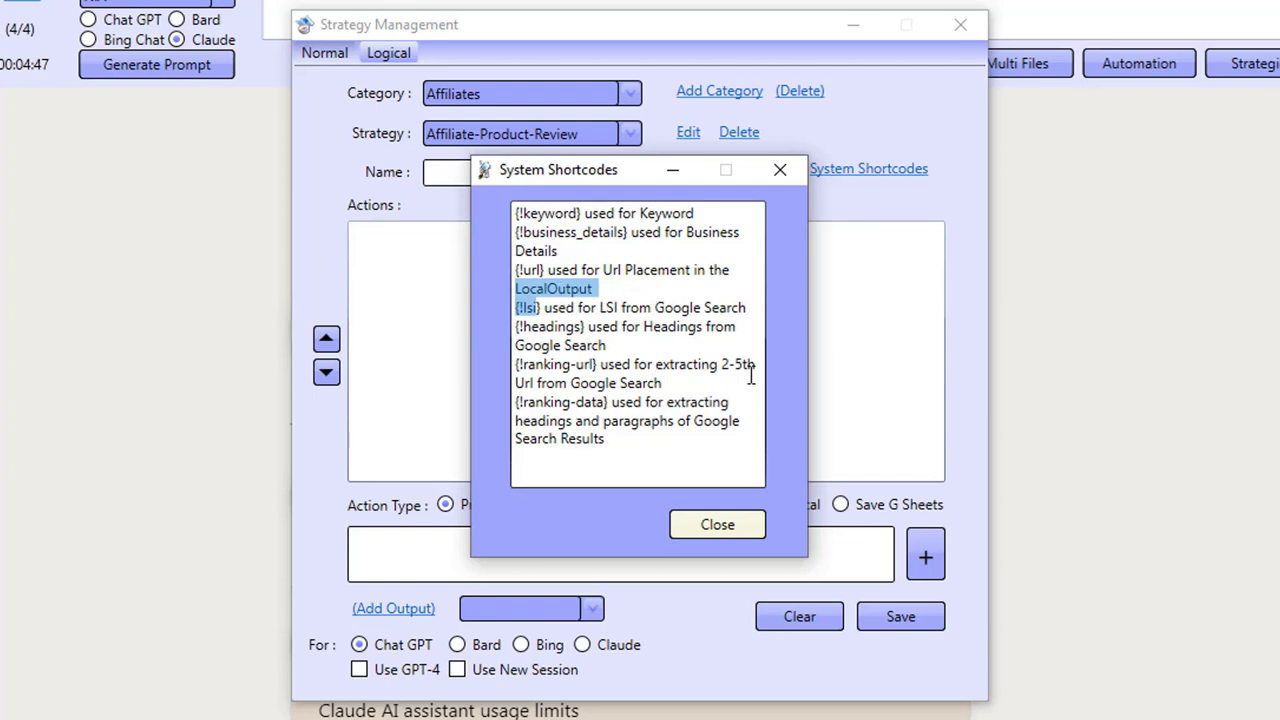
left_click(780, 170)
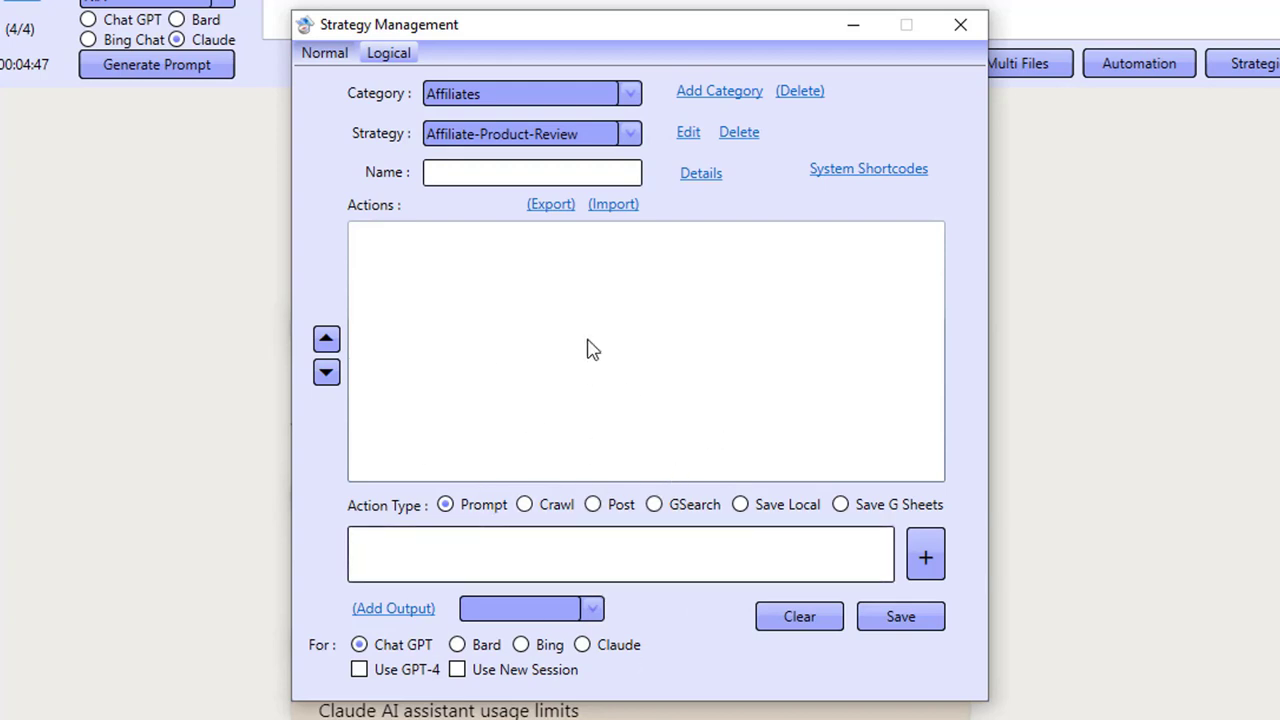
Look over the strategy categories and open the normal Affiliates strategy Product Comparison Review for editing.
left_click(515, 100)
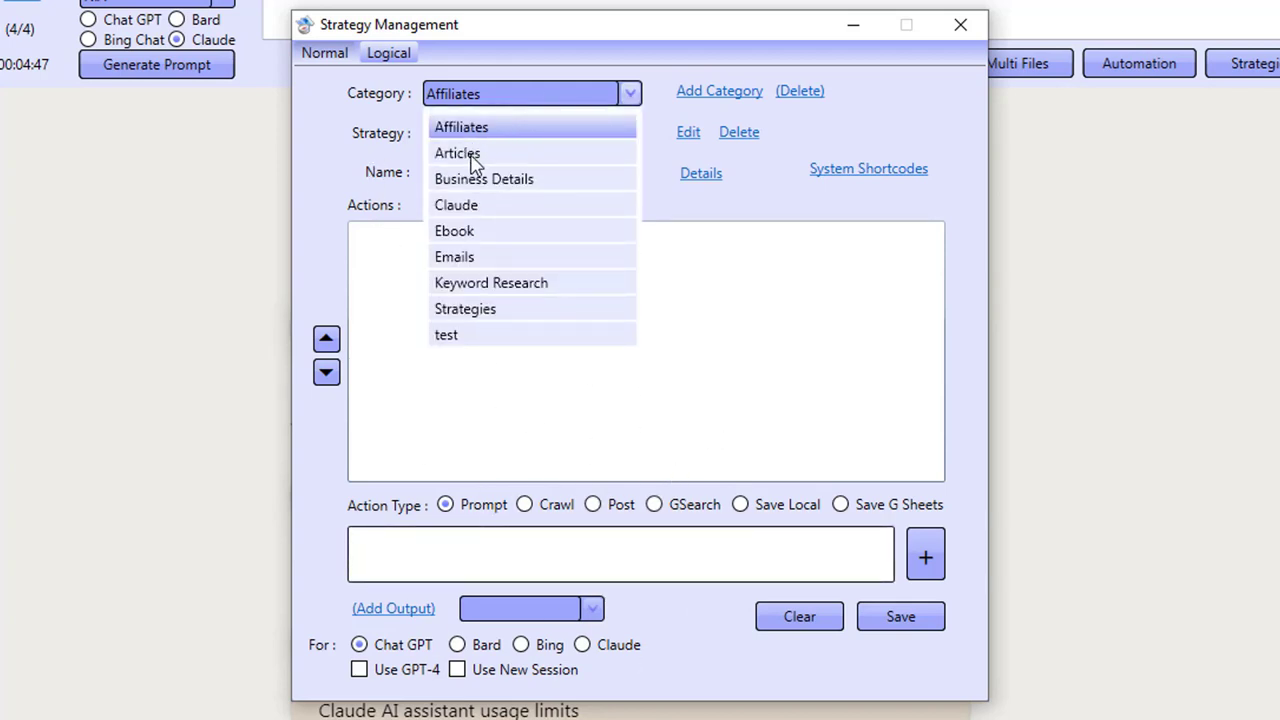
left_click(334, 58)
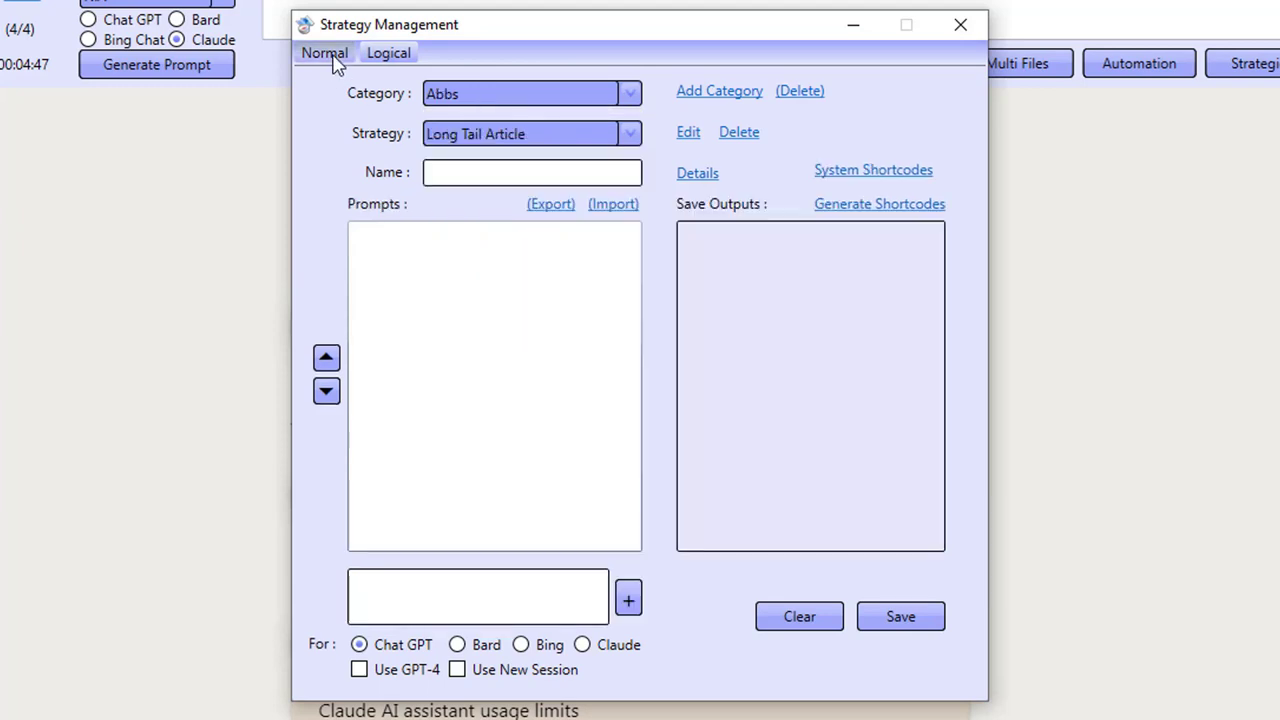
left_click(582, 98)
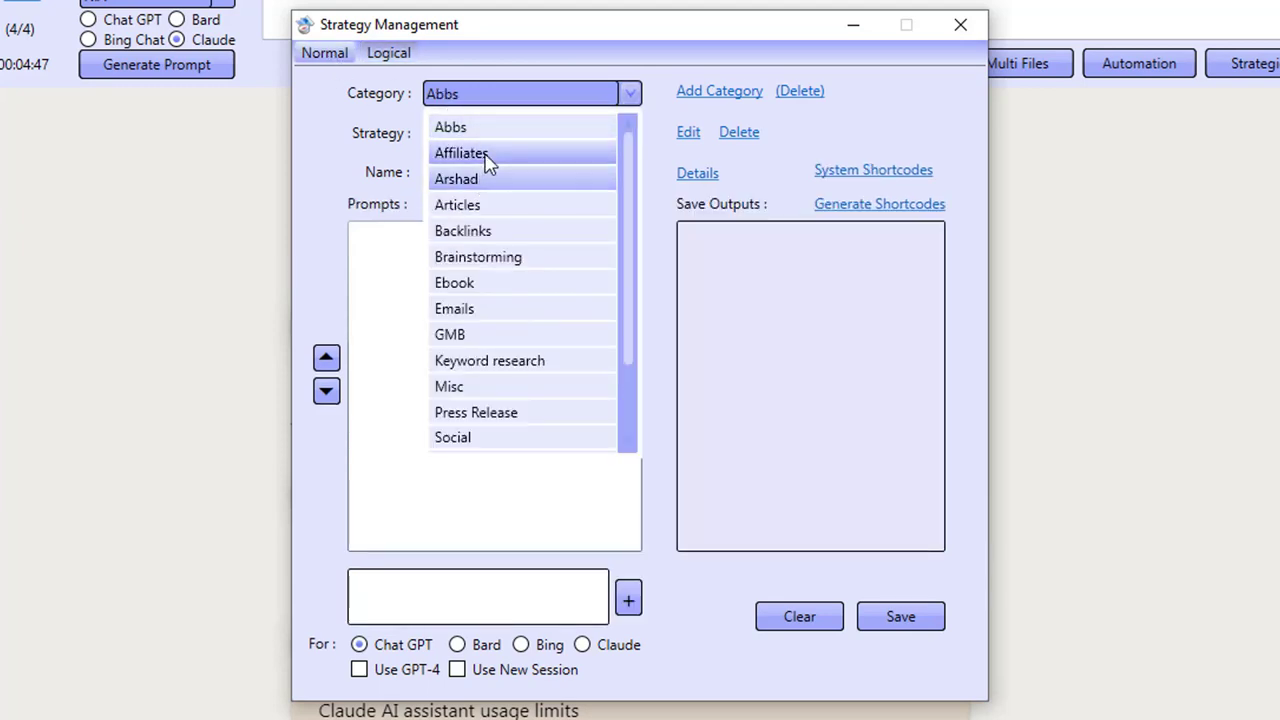
left_click(487, 163)
left_click(508, 137)
left_click(508, 138)
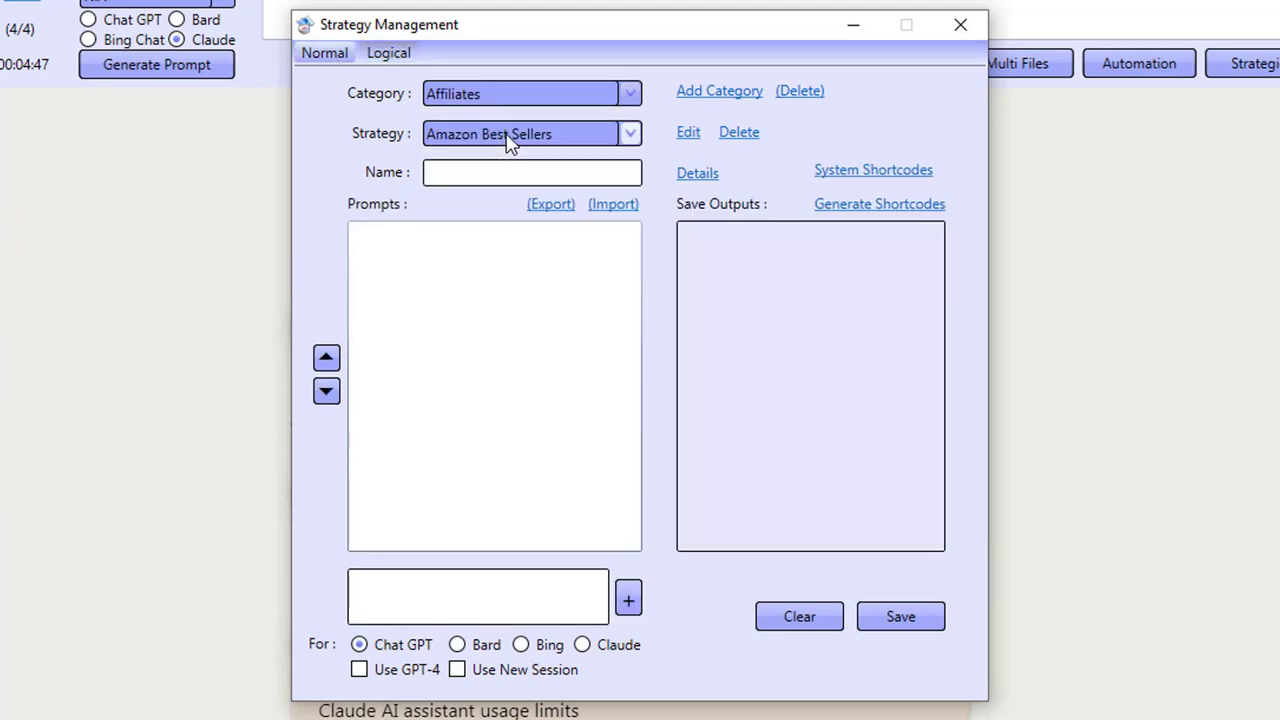
left_click(508, 137)
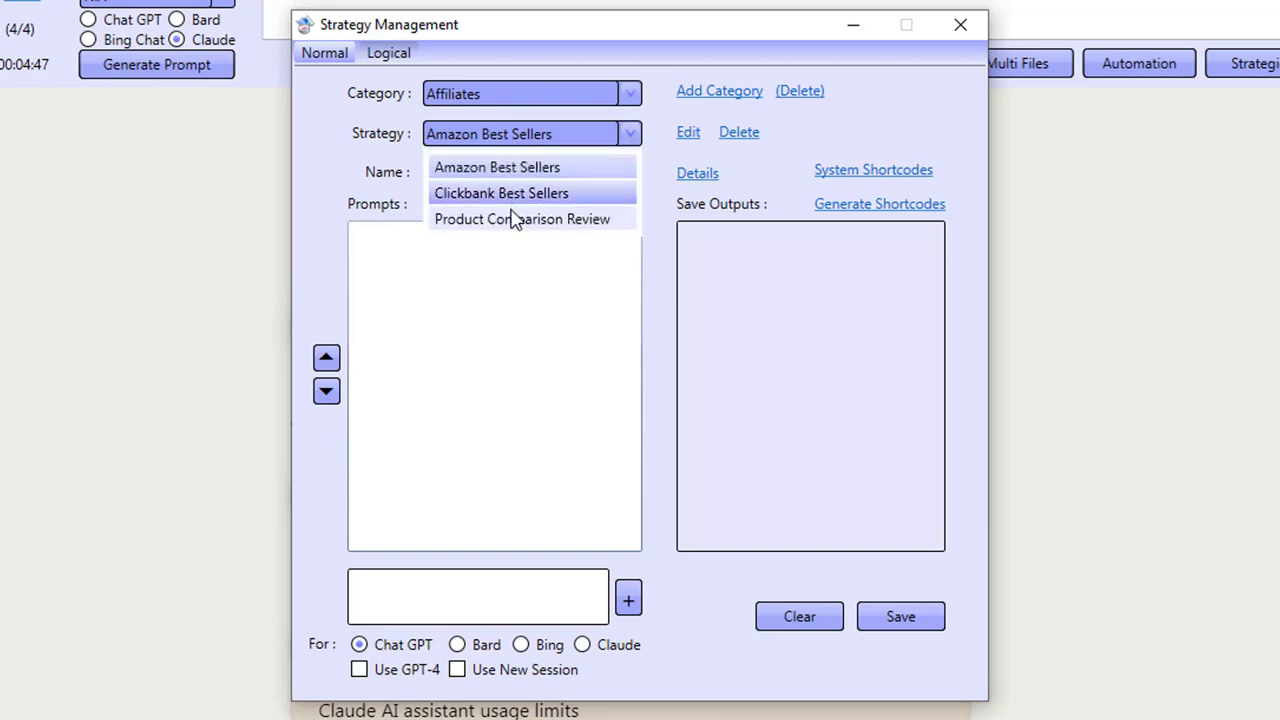
left_click(514, 220)
left_click(688, 134)
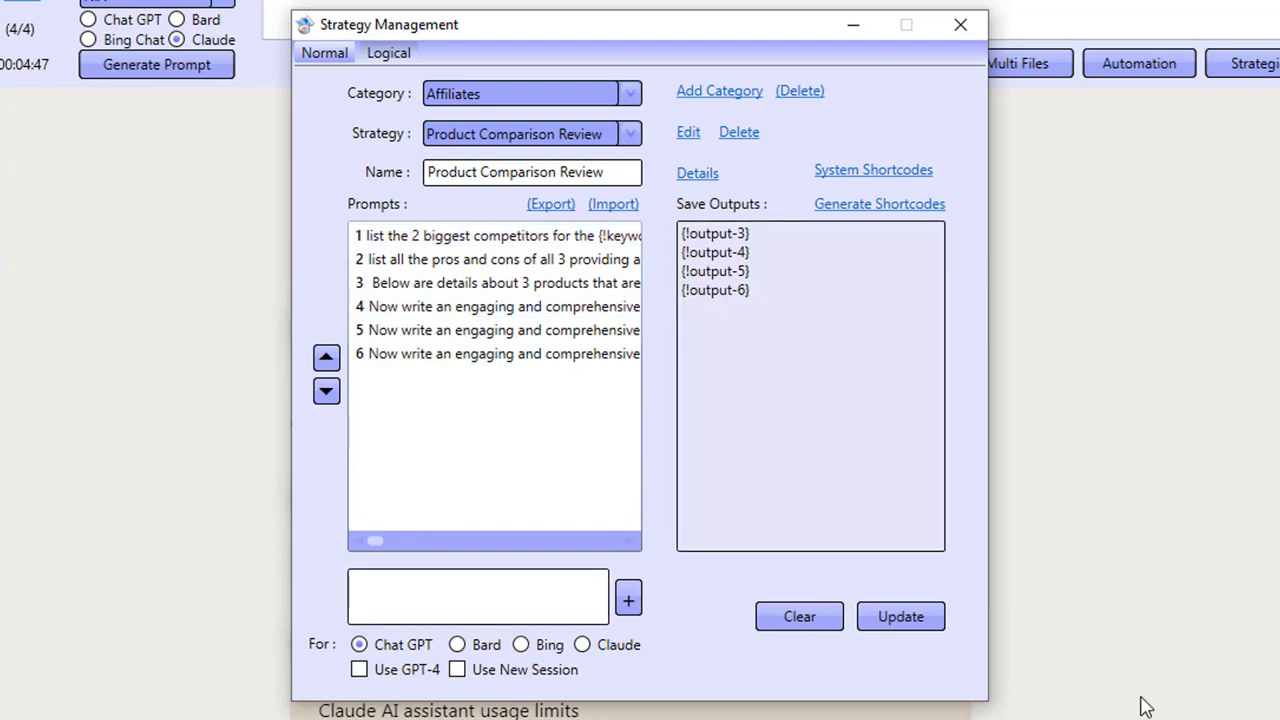
Review the first three prompts of the Product Comparison Review strategy with their platforms, and close strategy management.
double_click(491, 241)
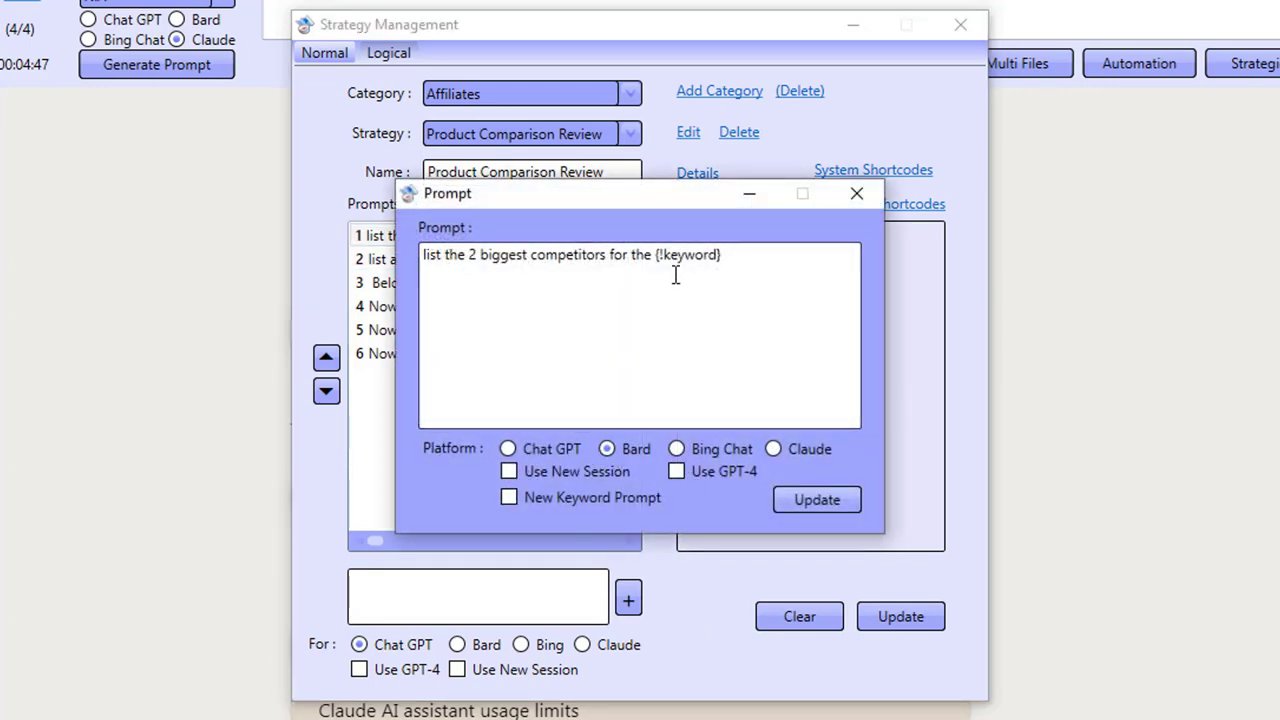
left_click(860, 194)
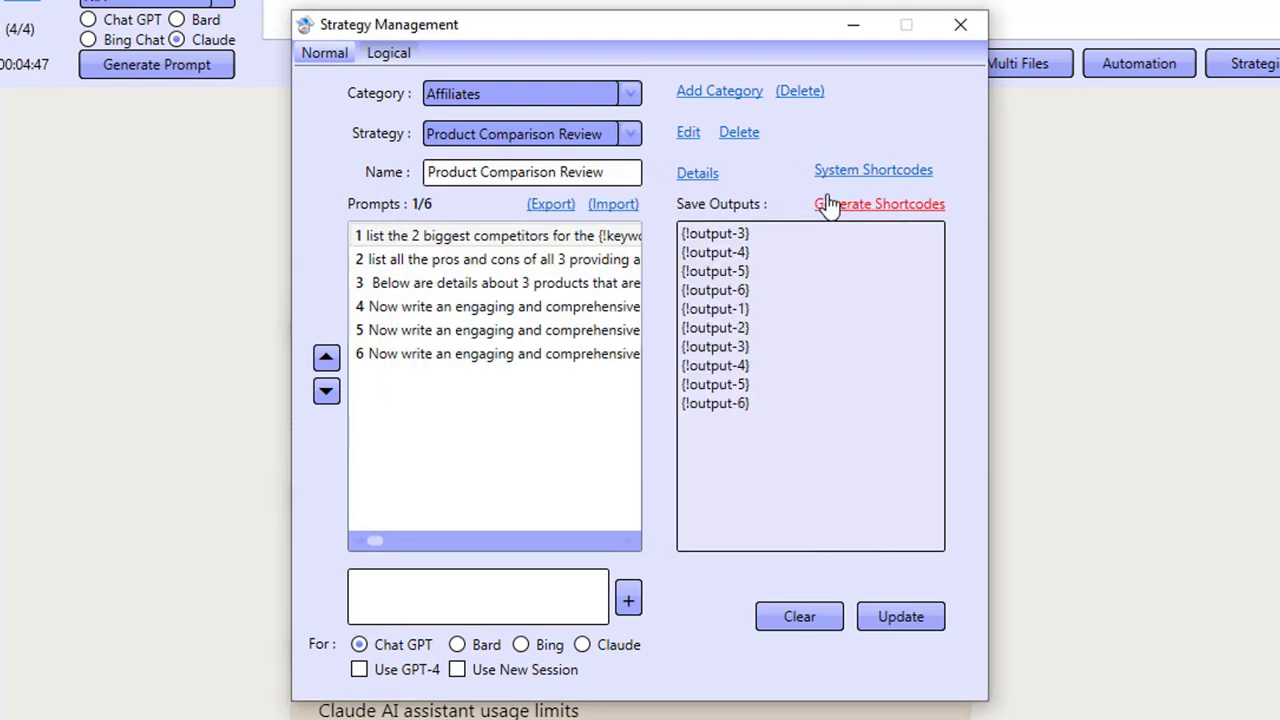
double_click(491, 263)
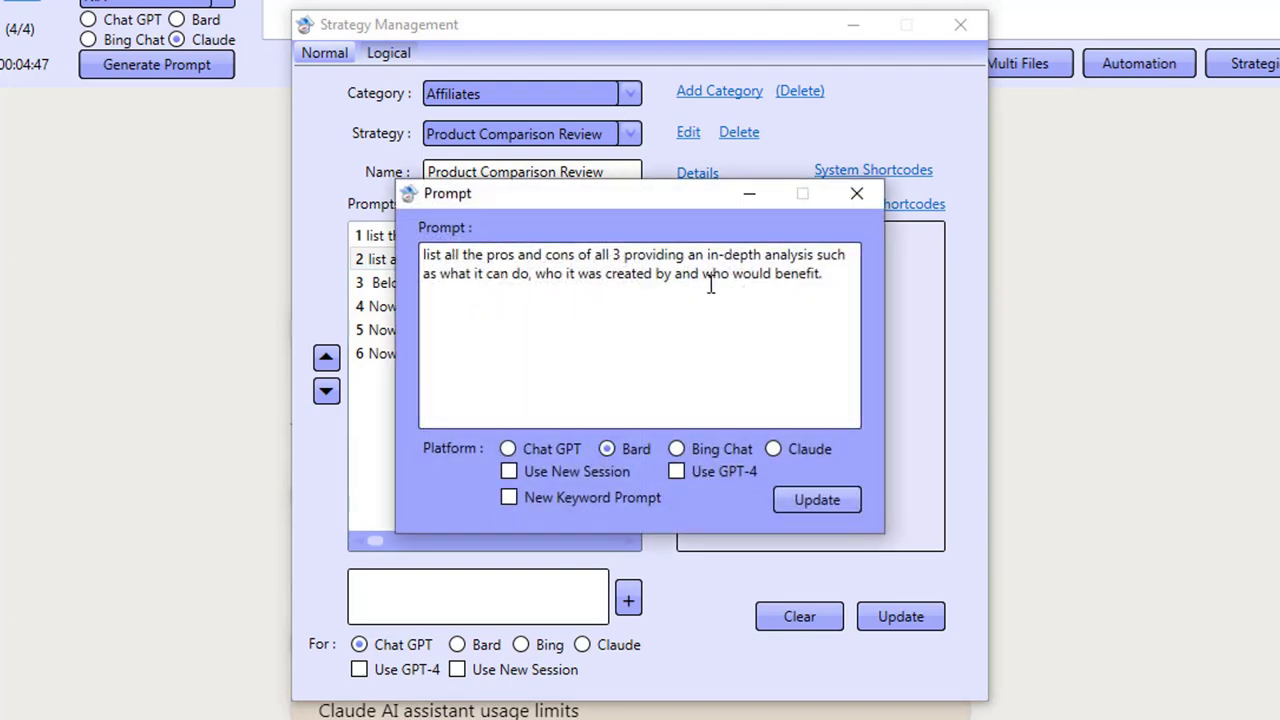
left_click(857, 193)
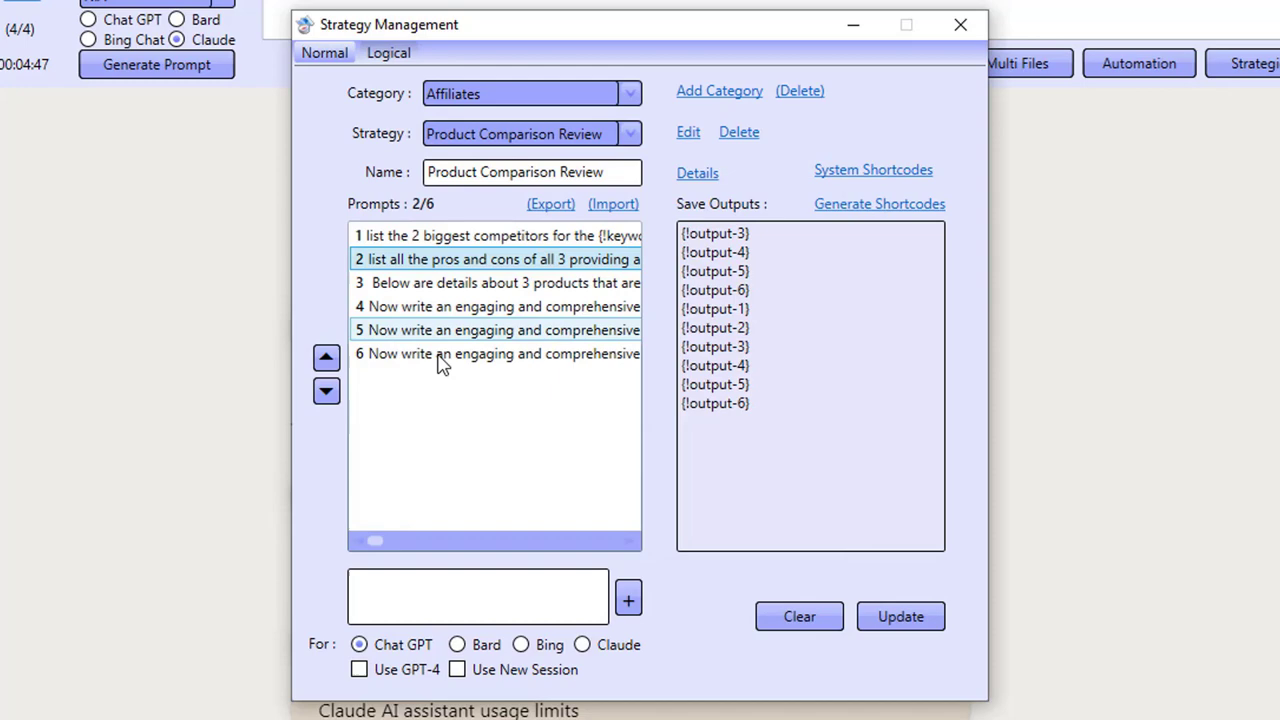
left_click(462, 284)
double_click(460, 283)
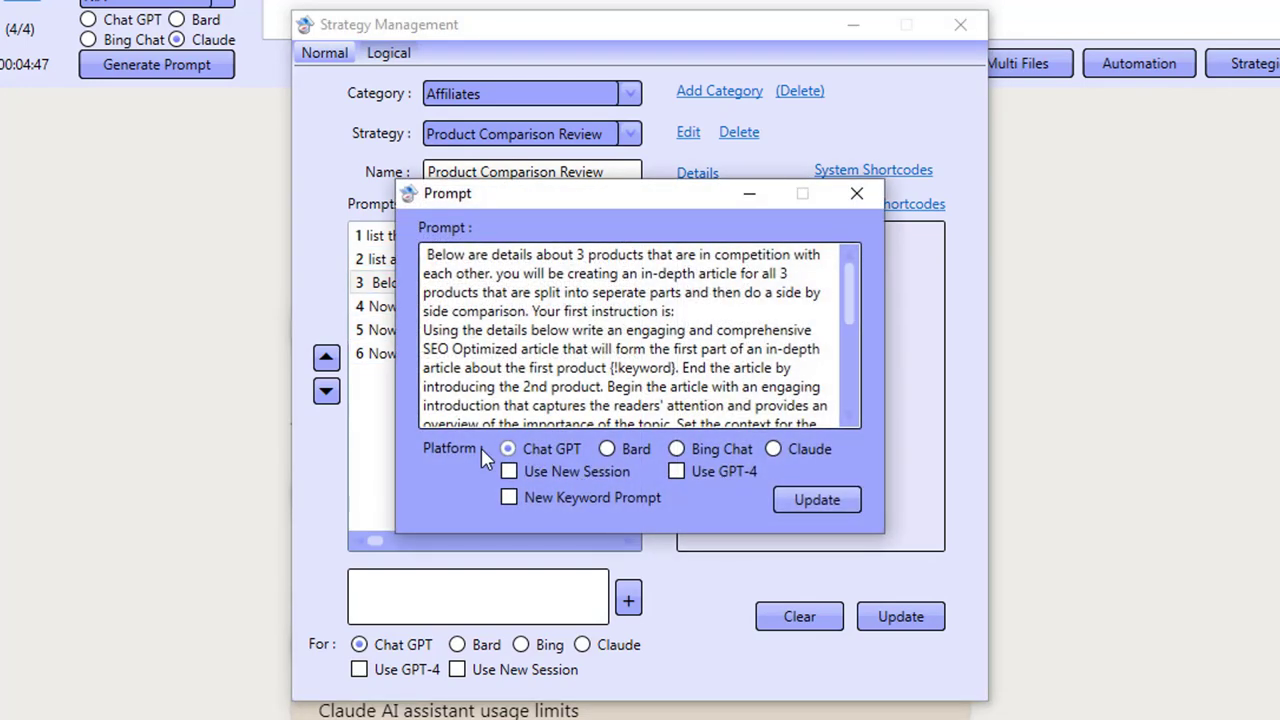
left_click(858, 193)
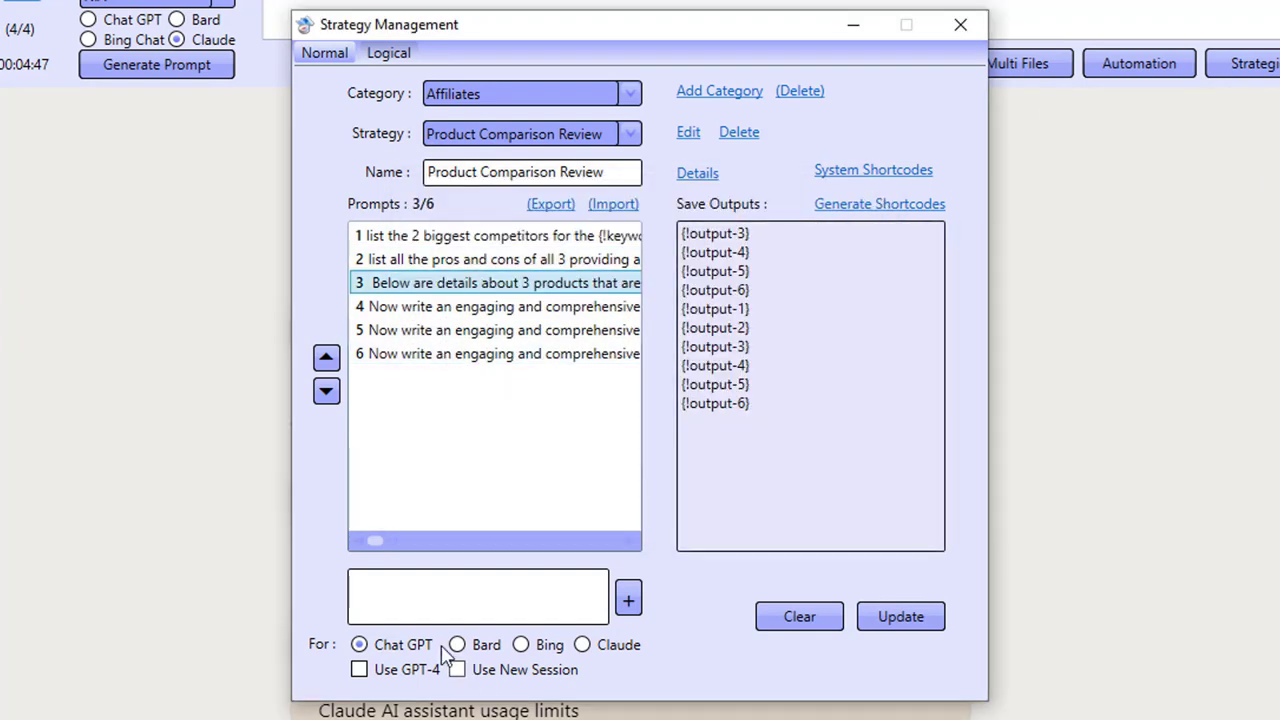
left_click(960, 25)
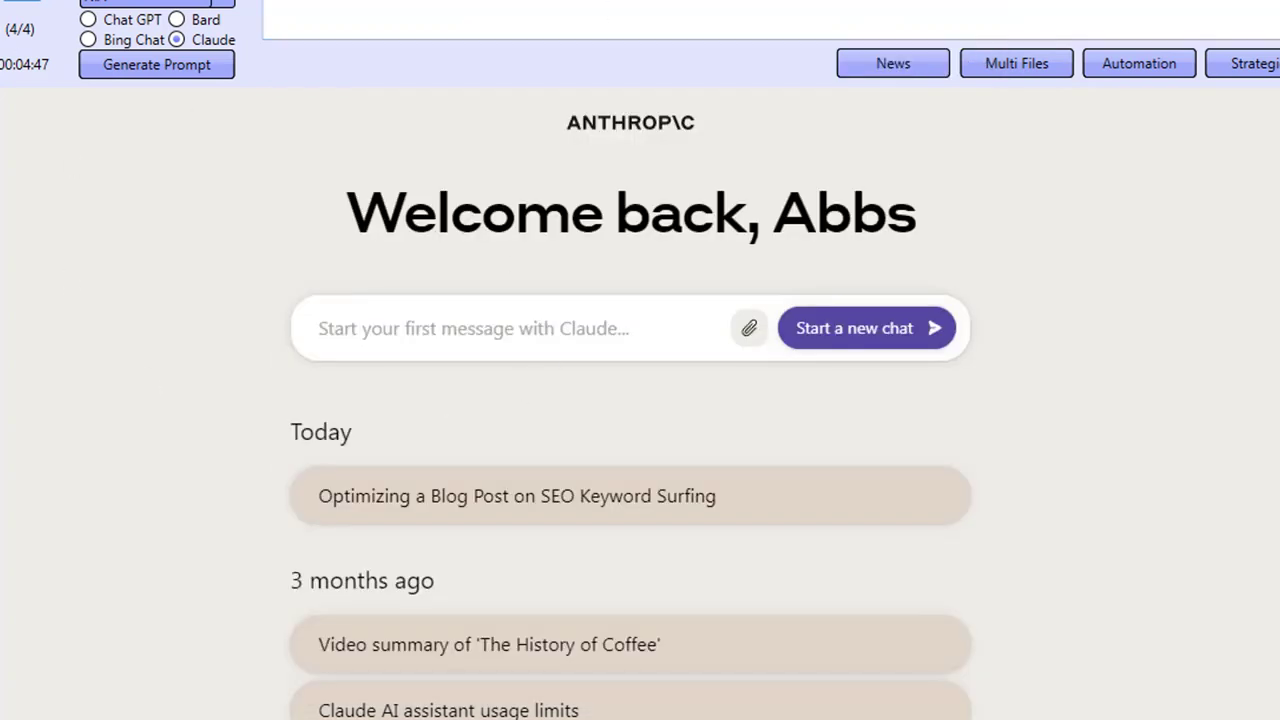
Add blank space above "Key Features of Surfer SEO" in the article and place the suggested Surfer logo image there.
left_click(185, 72)
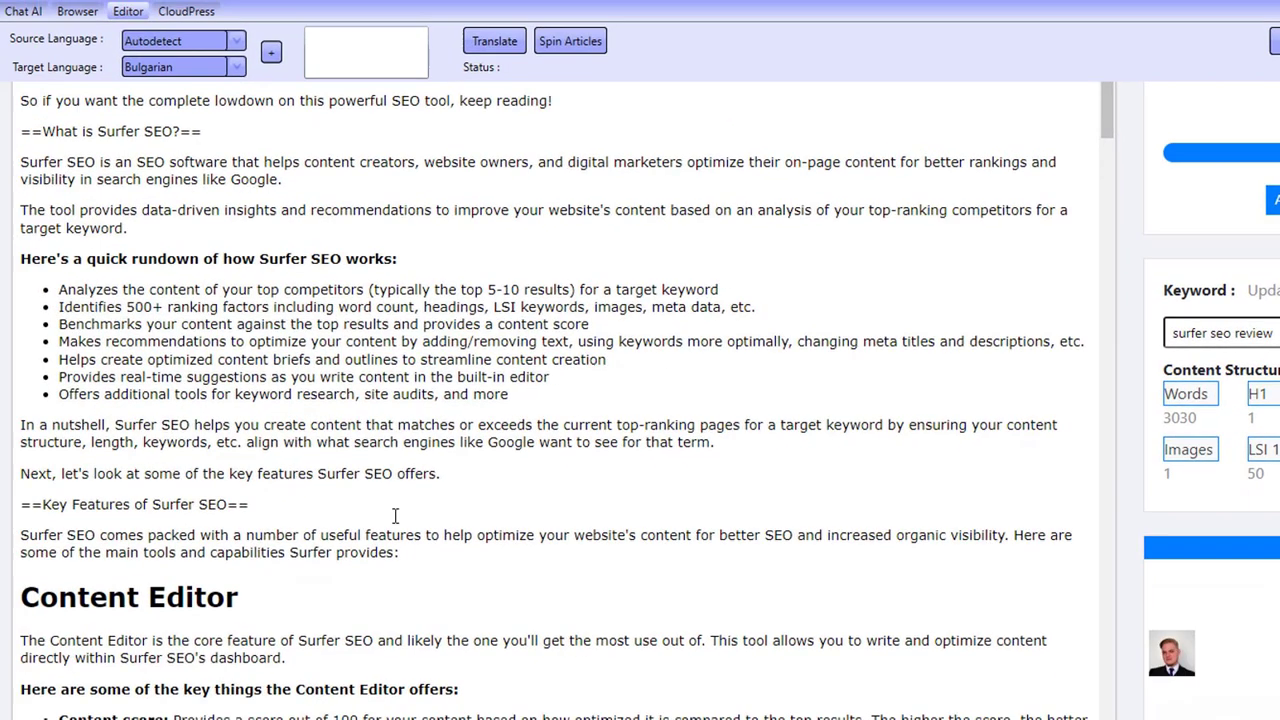
left_click(480, 474)
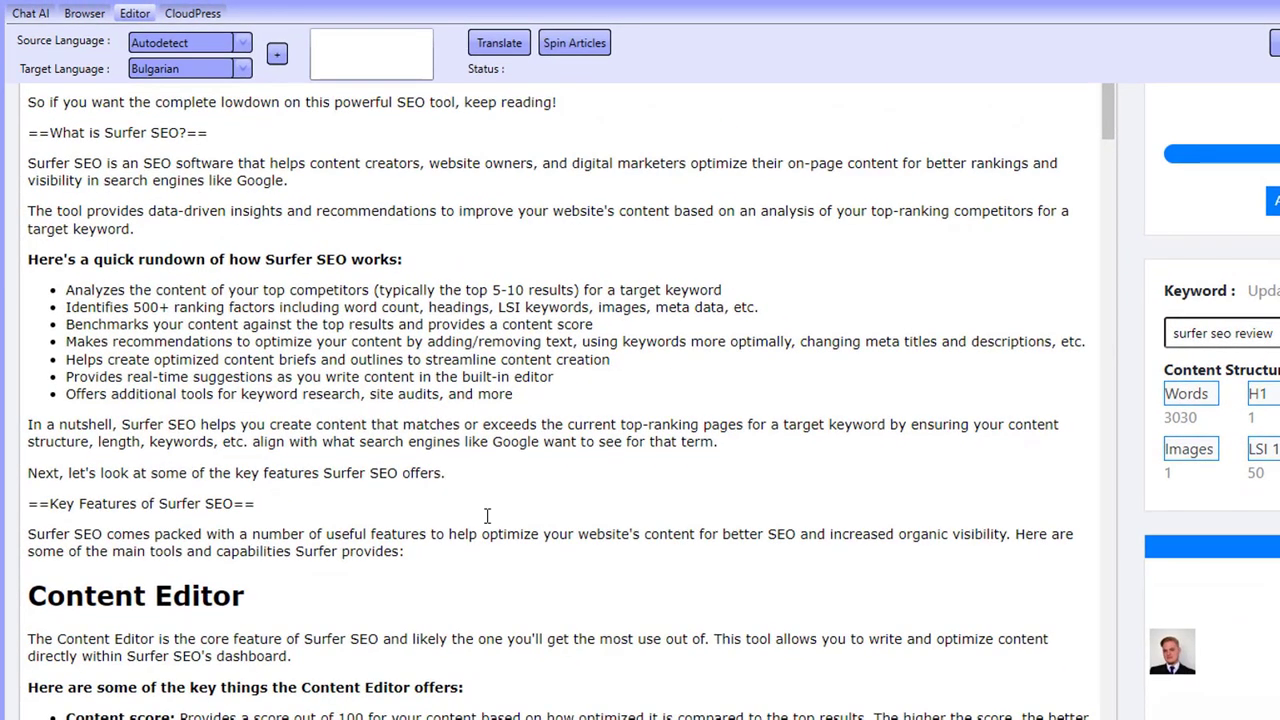
key("Return")
key("Return")
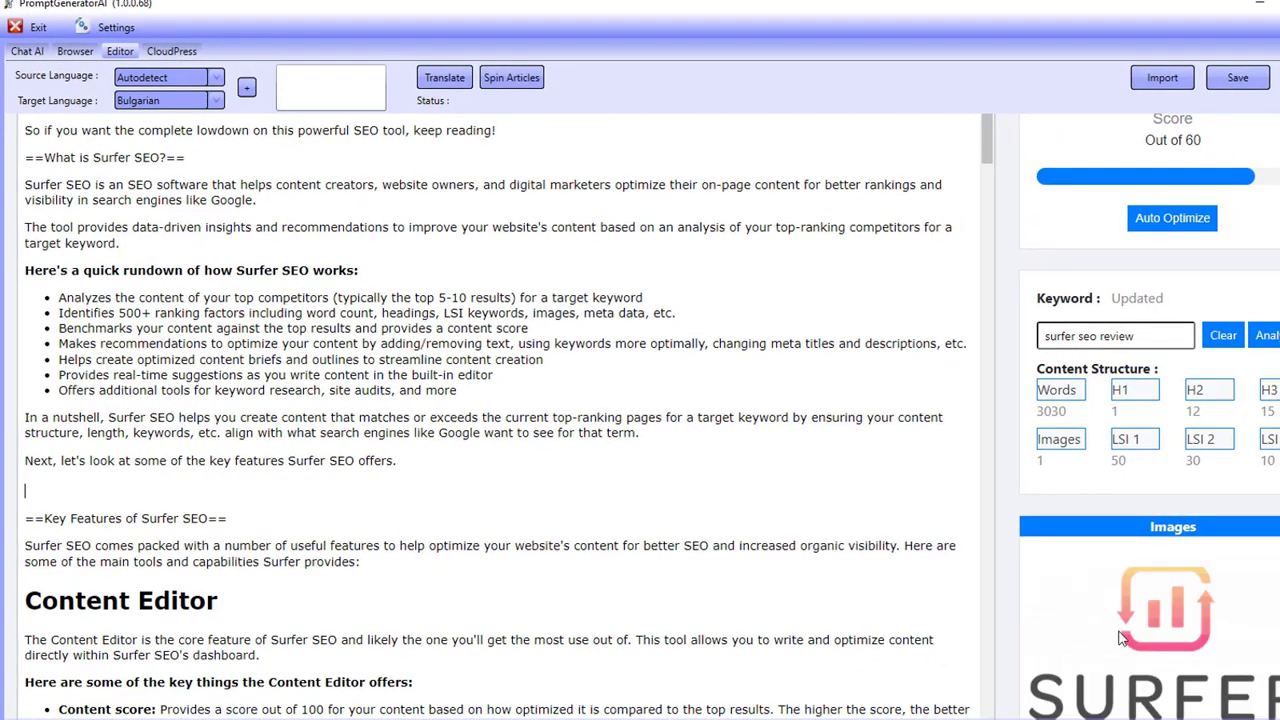
left_click_drag(1062, 611, 110, 497)
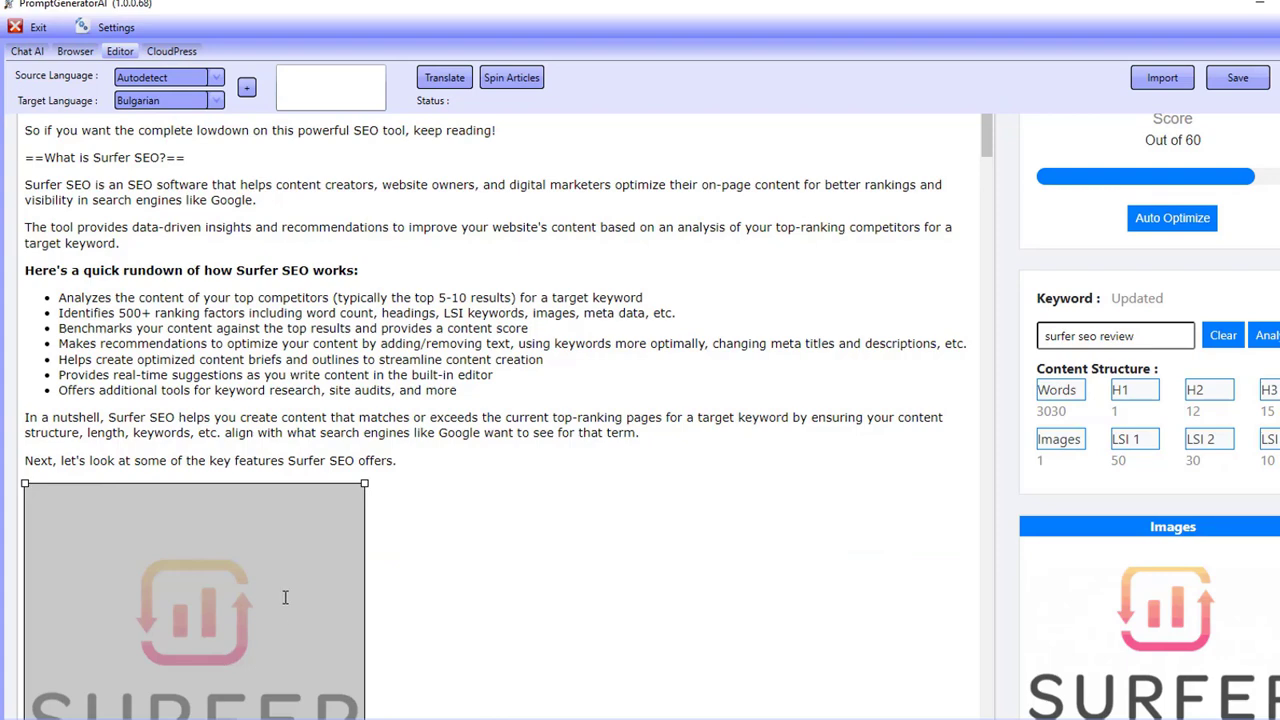
Align the Surfer logo image left so the article text wraps beside it.
scroll(1085, 432, "up", 2)
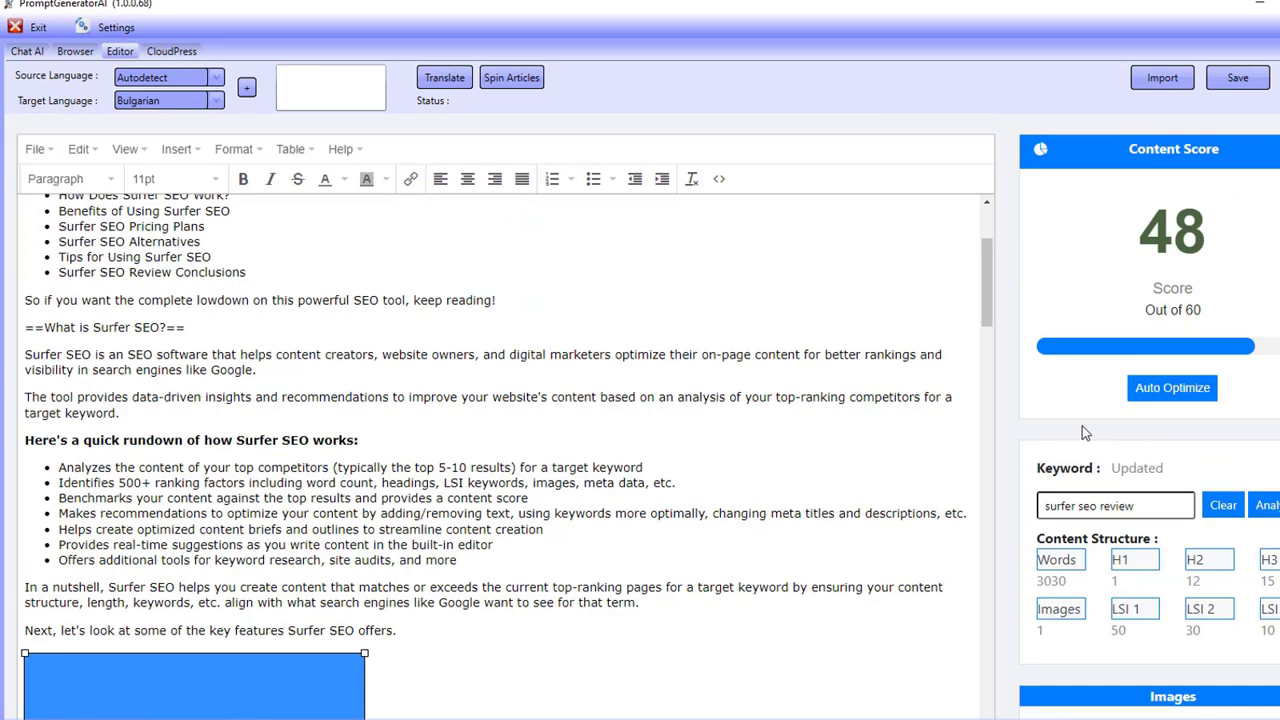
left_click(440, 178)
scroll(211, 495, "down", 3)
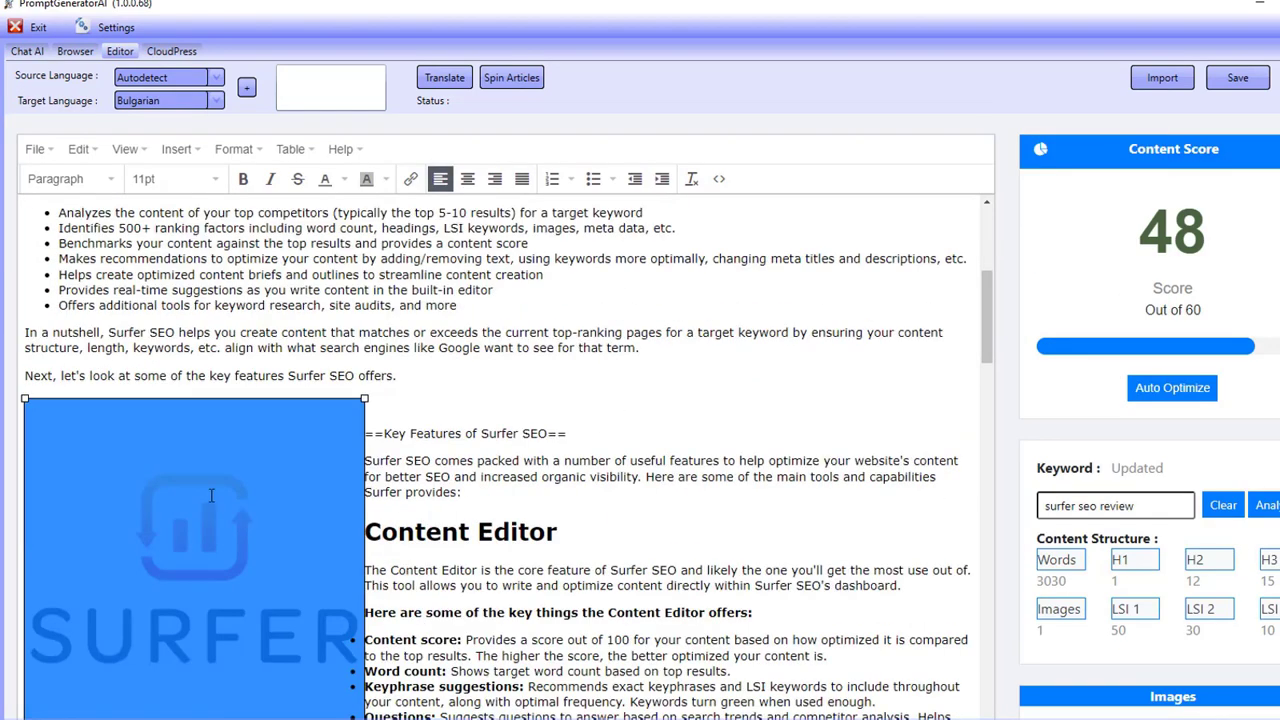
Set both the vertical and horizontal spacing around the Surfer logo image to 5, and check the article layout beside it.
right_click(258, 500)
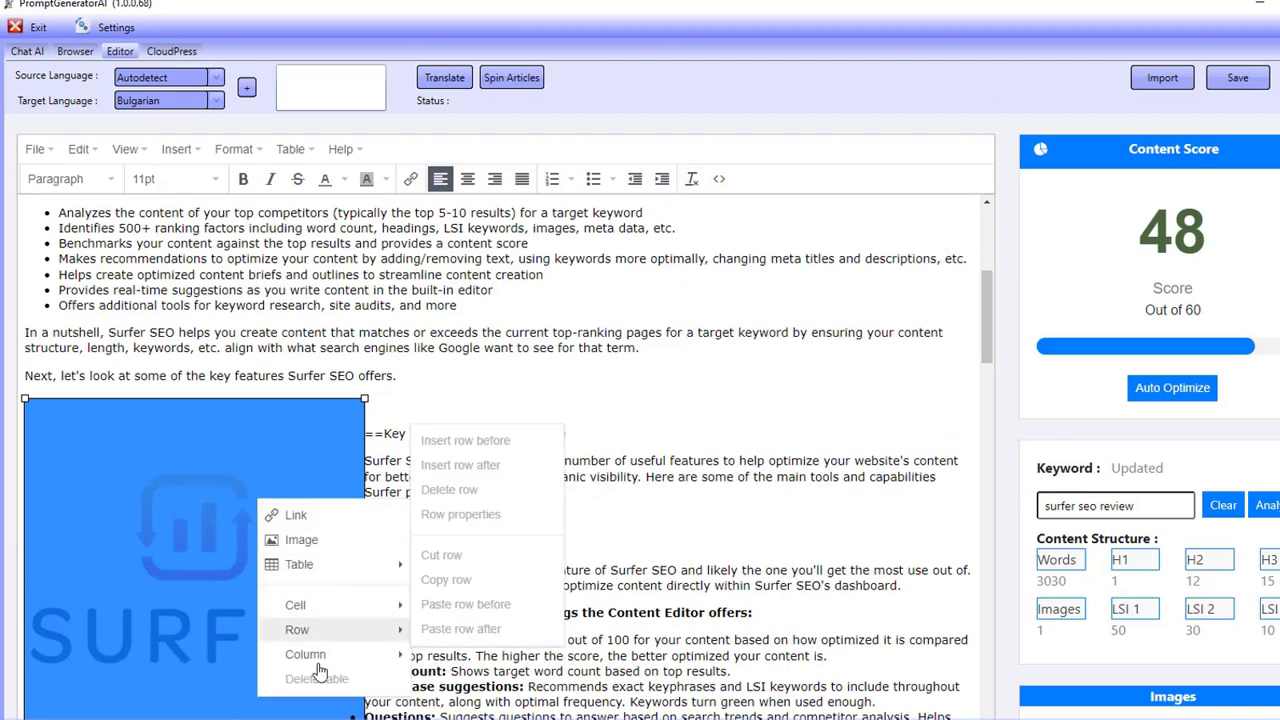
left_click(301, 540)
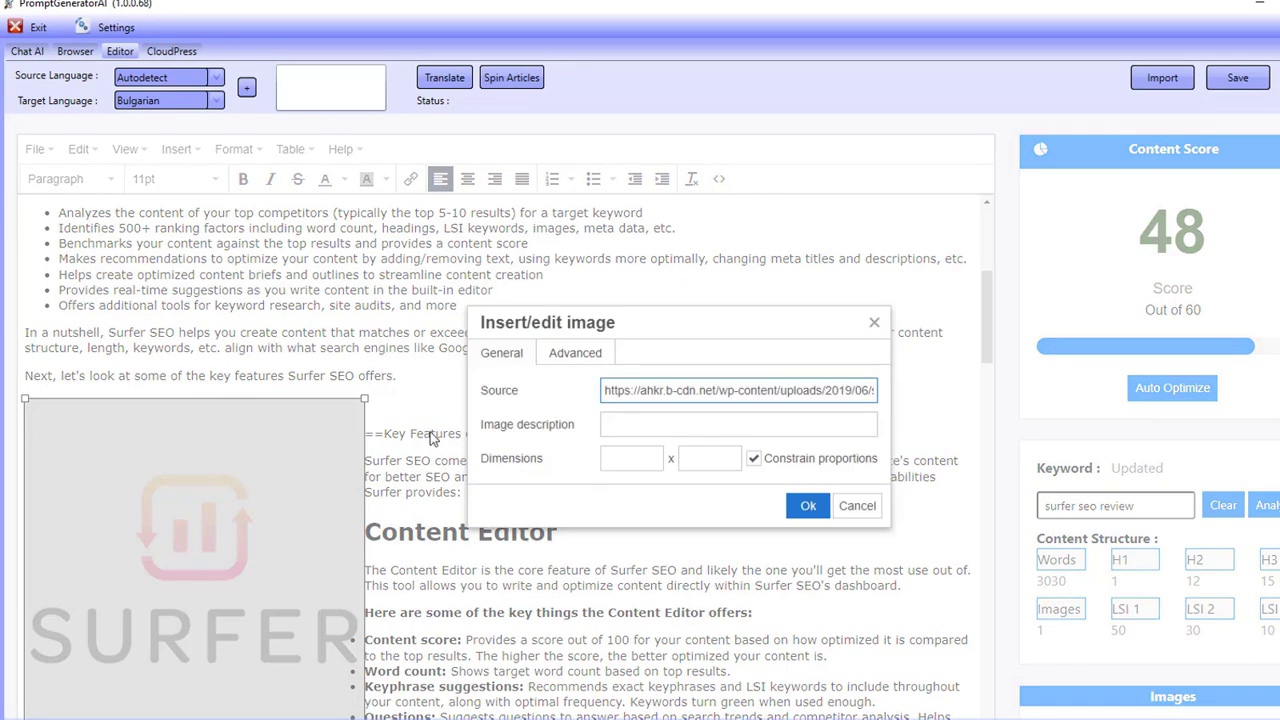
left_click(576, 355)
left_click(622, 426)
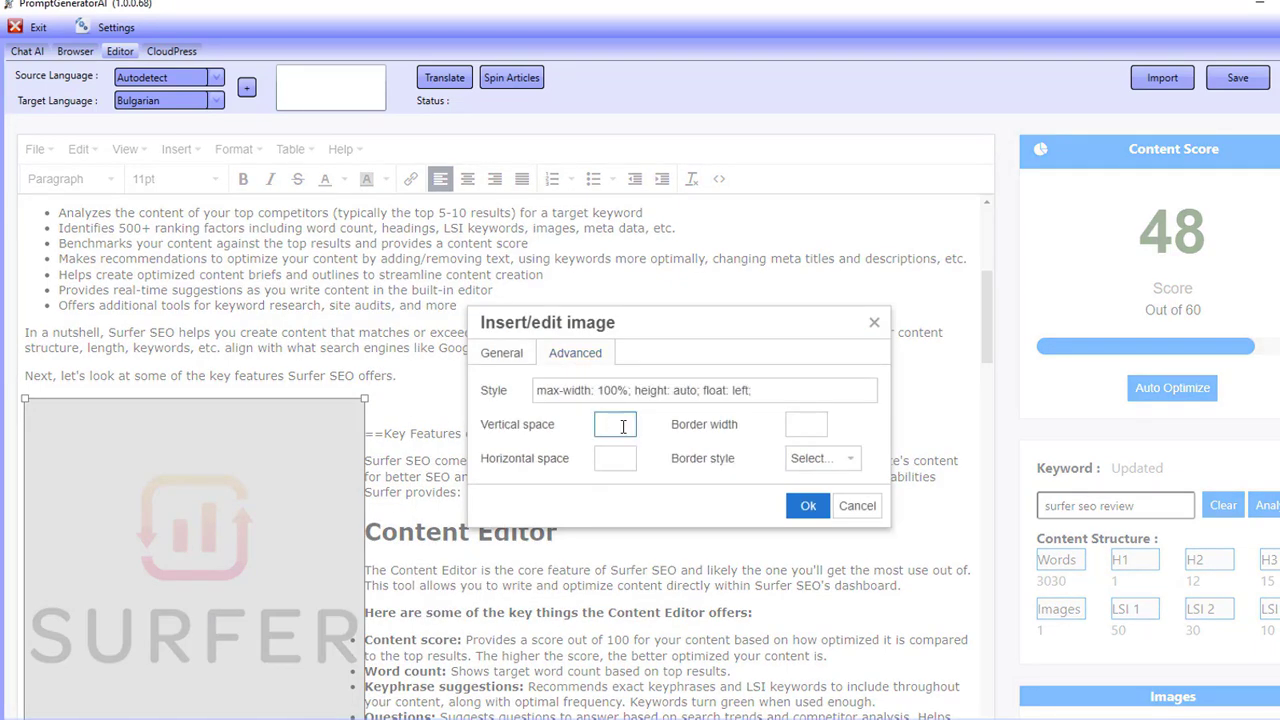
left_click(607, 466)
type("5")
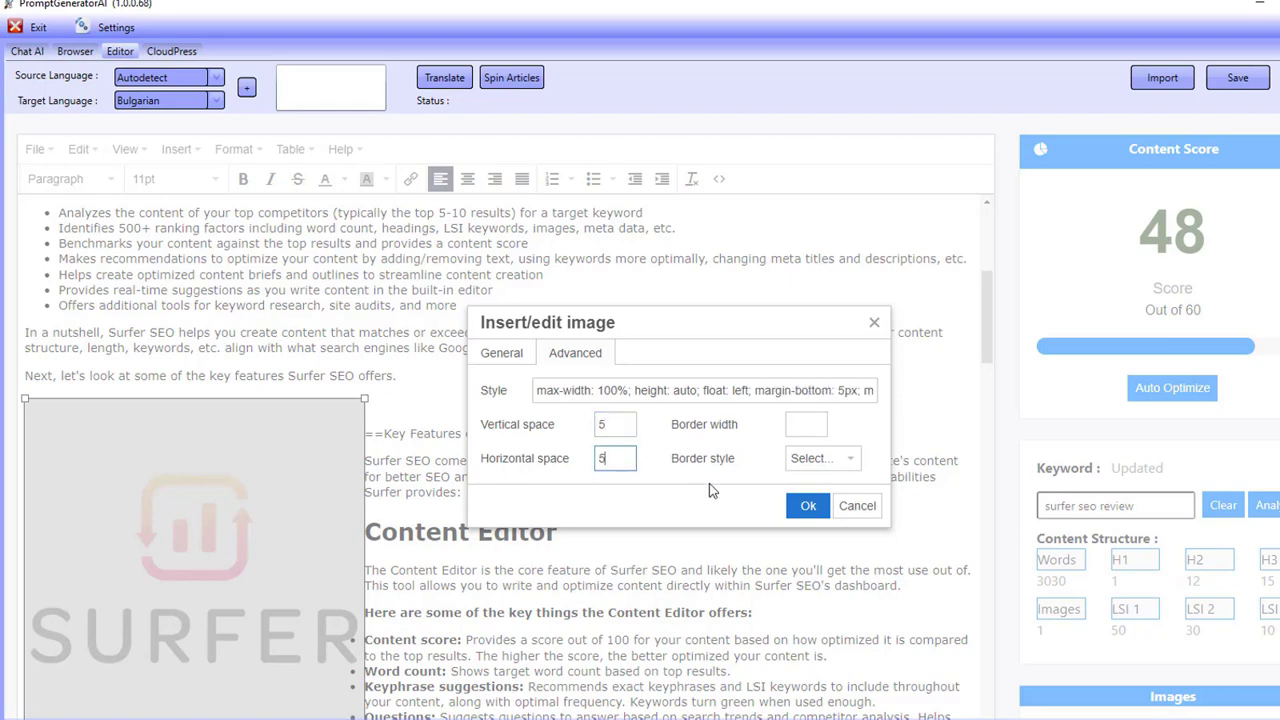
left_click(806, 507)
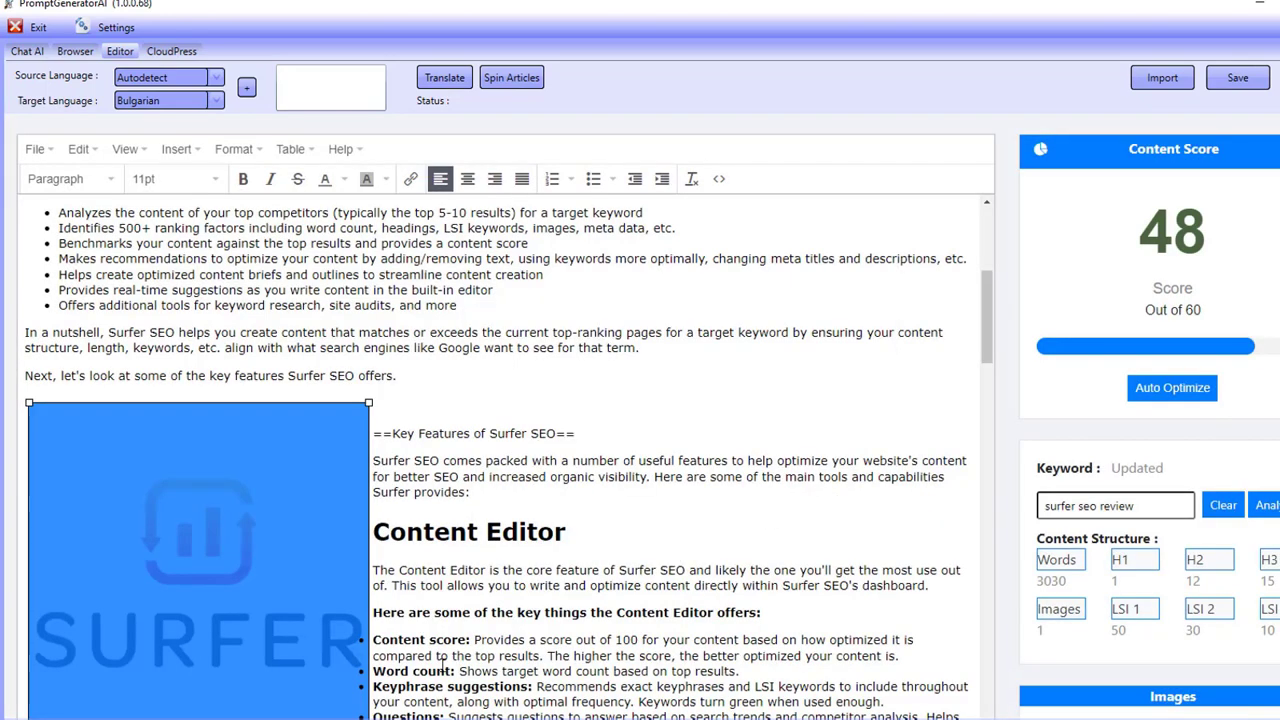
left_click(443, 572)
scroll(443, 572, "down", 4)
scroll(443, 572, "up", 4)
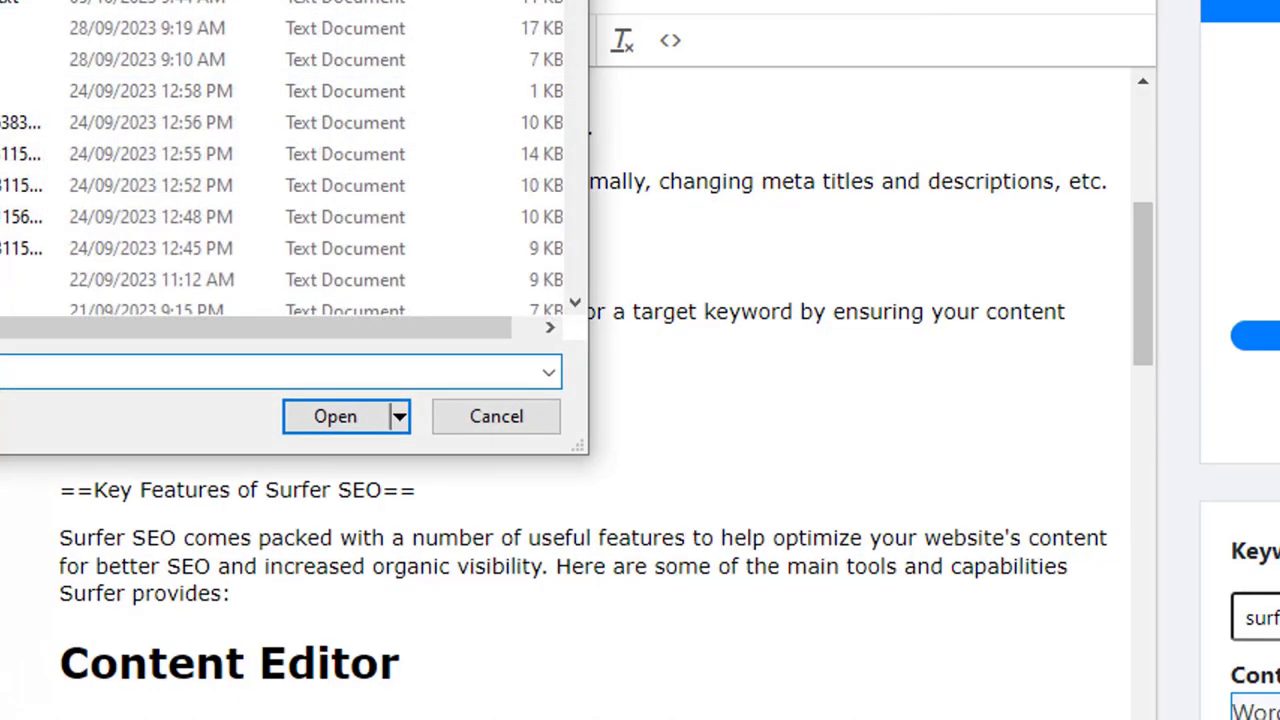
Switch to the Prompt Generator Ai Facebook group and read the image strategies post and its comment about zimm writer.
key("Escape")
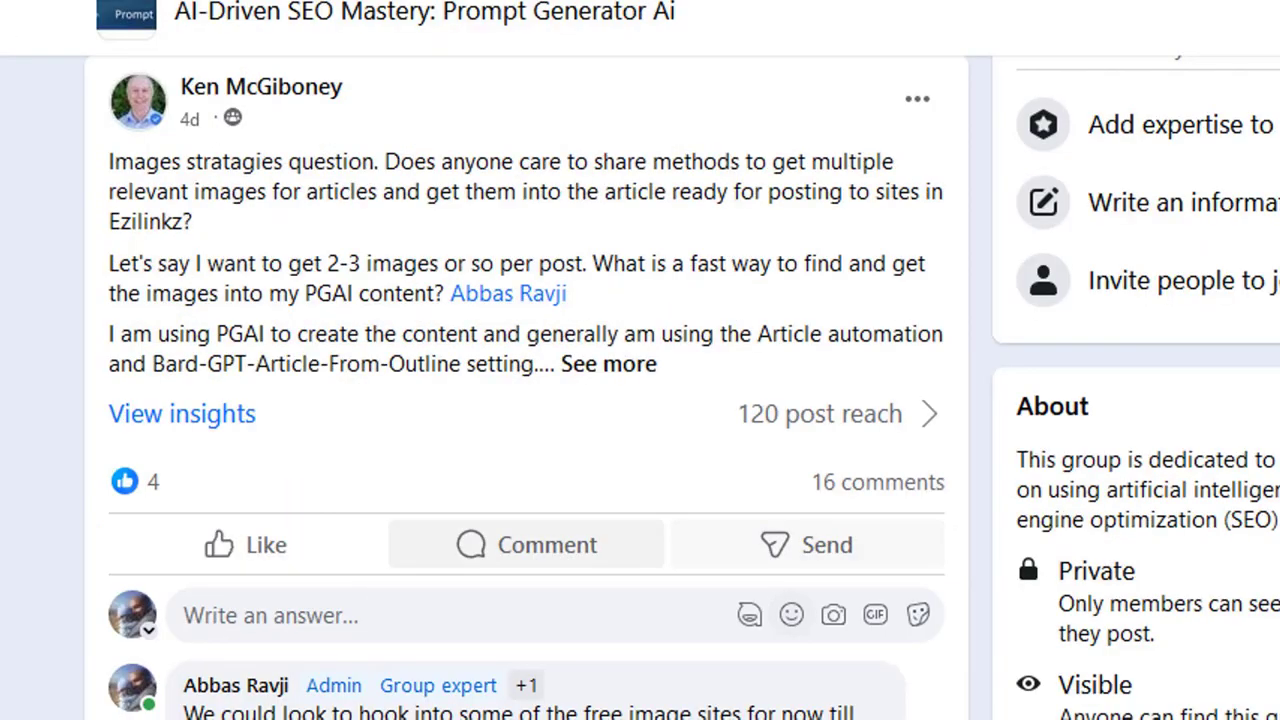
scroll(677, 694, "down", 2)
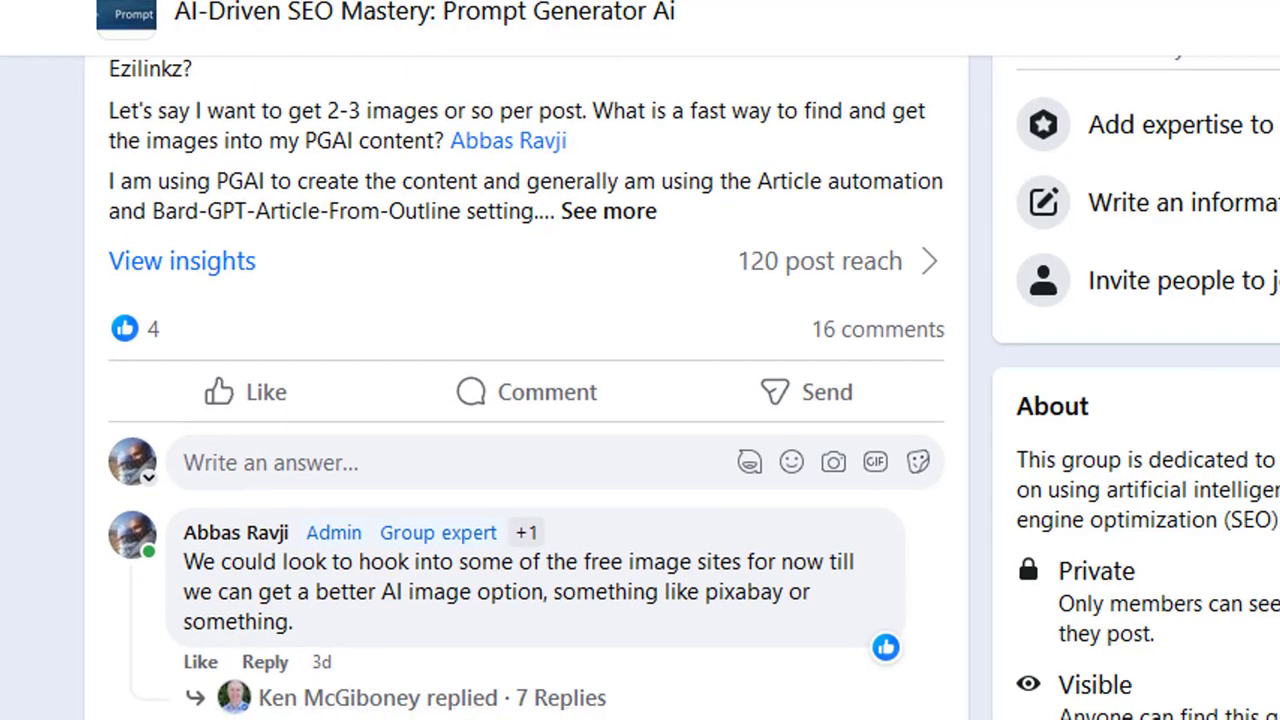
scroll(677, 694, "down", 2)
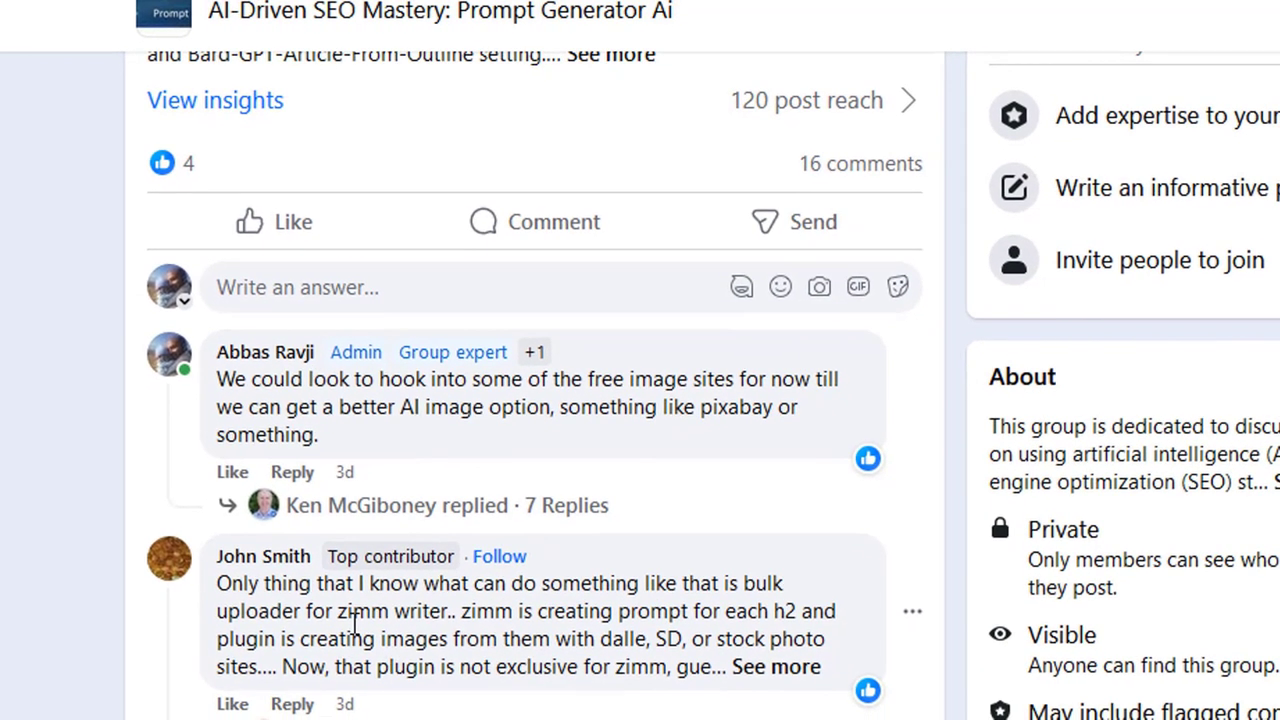
left_click_drag(333, 659, 432, 640)
left_click_drag(397, 597, 430, 622)
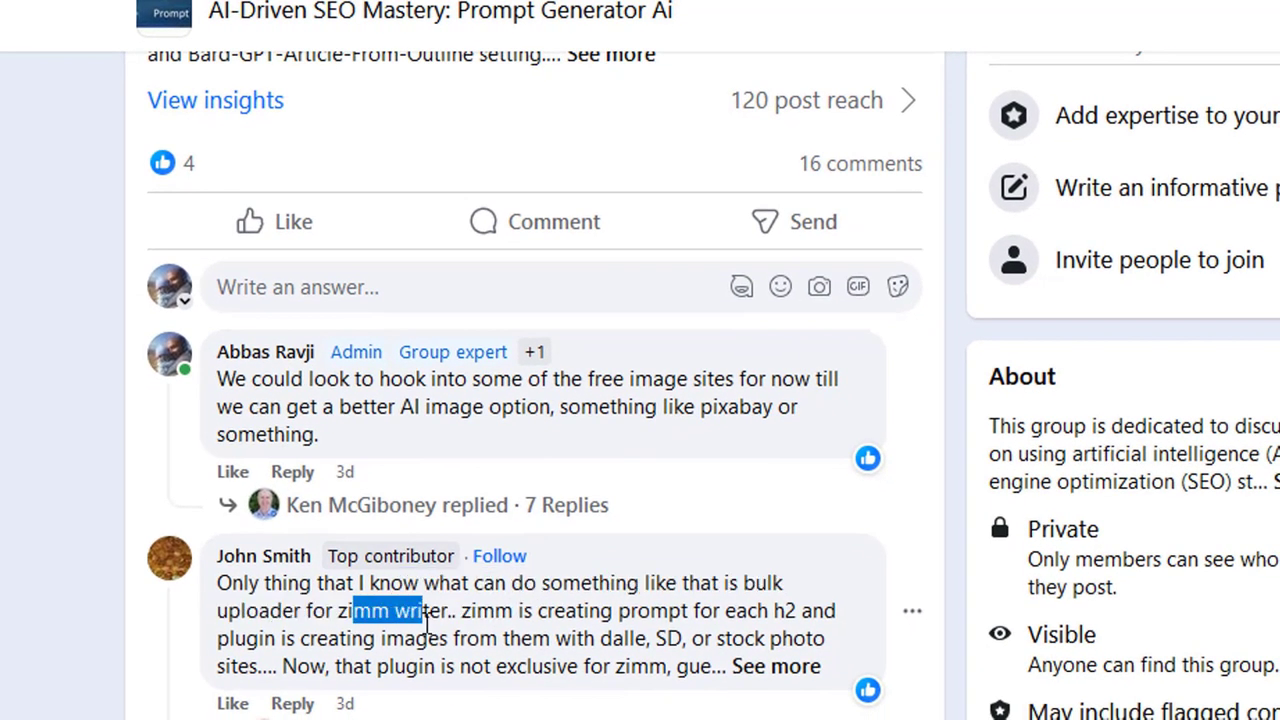
left_click(393, 568)
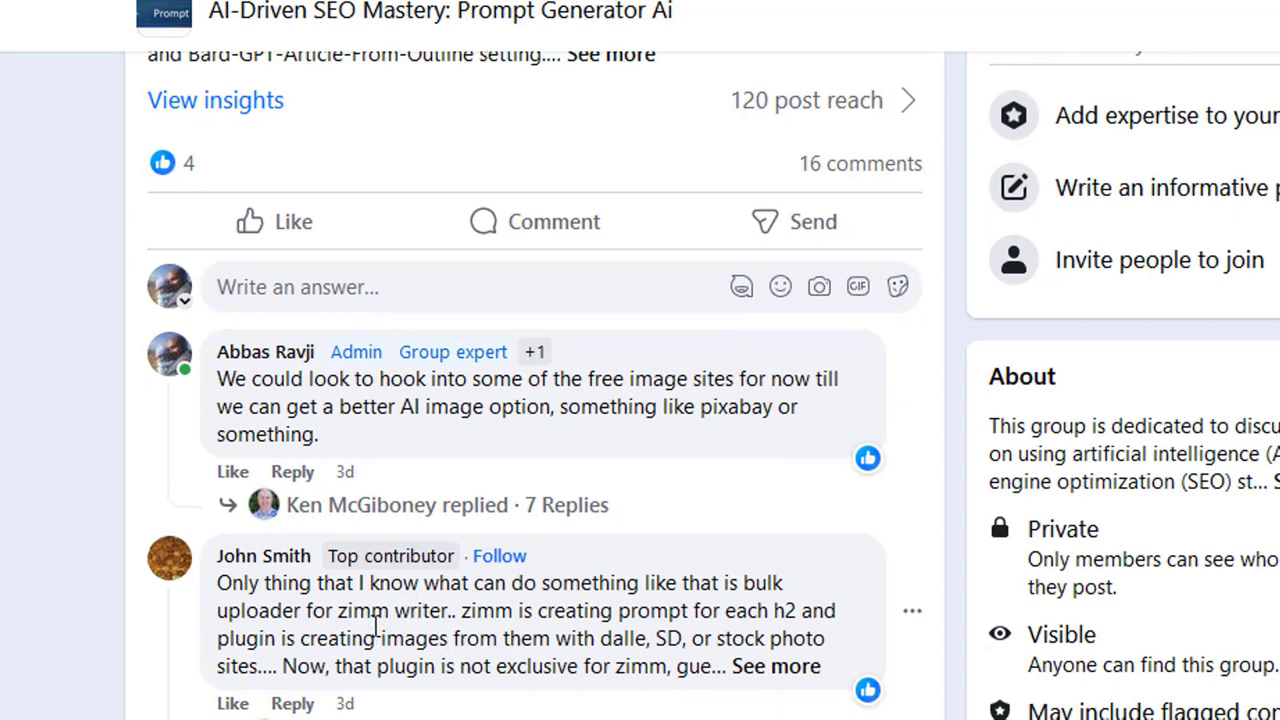
left_click_drag(343, 614, 440, 622)
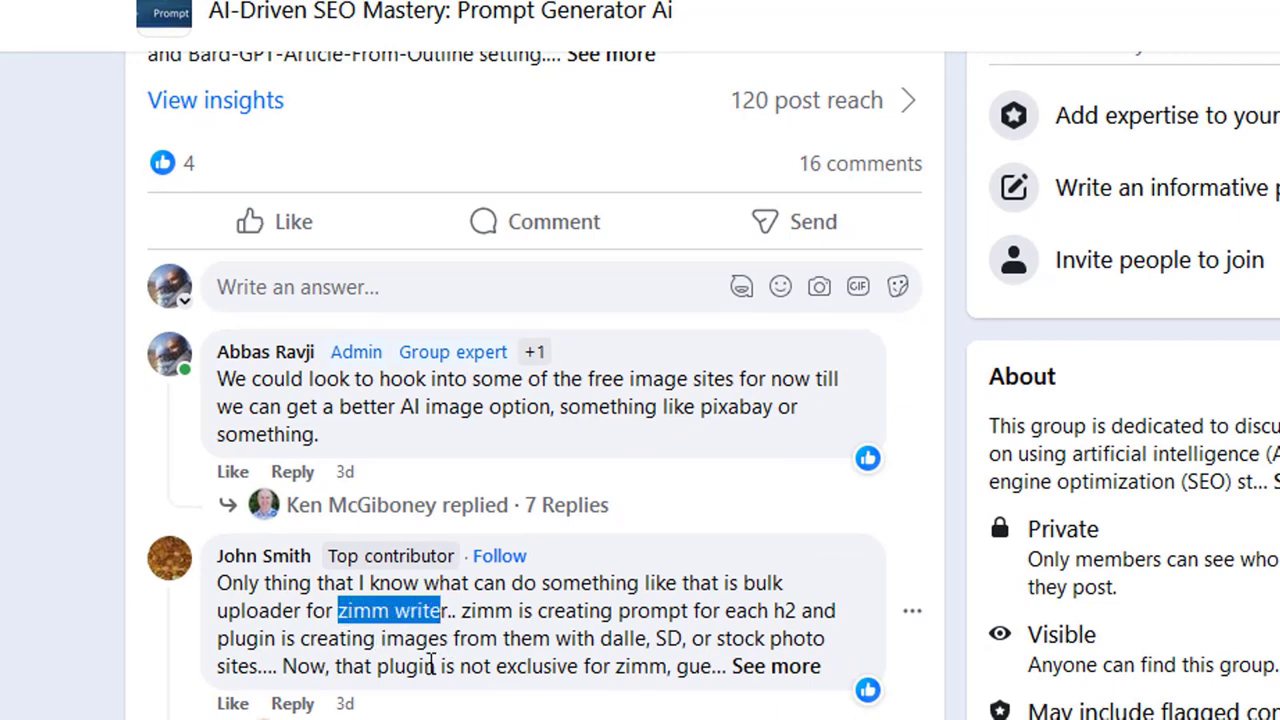
left_click(517, 585)
Read the comment replies comparing Zimm with PGAI, close the post, and switch PromptGeneratorAI back to its AI chat.
scroll(517, 585, "down", 3)
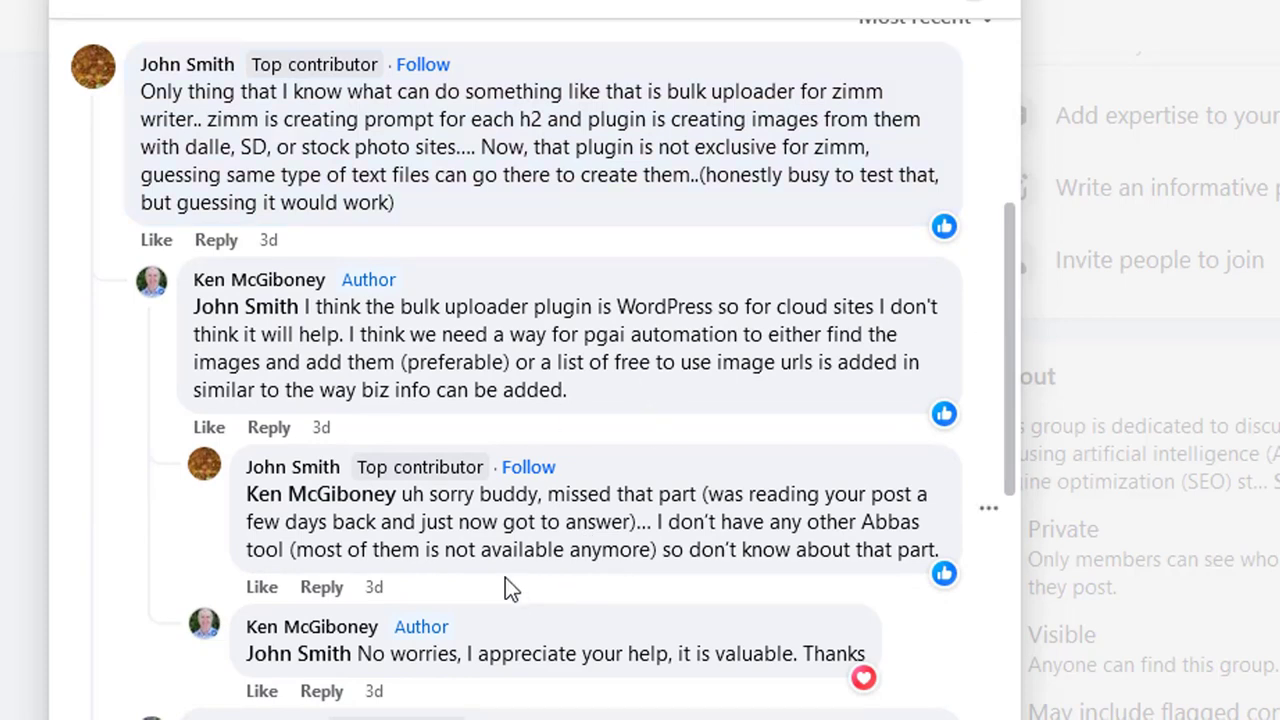
scroll(505, 588, "down", 5)
scroll(502, 580, "down", 2)
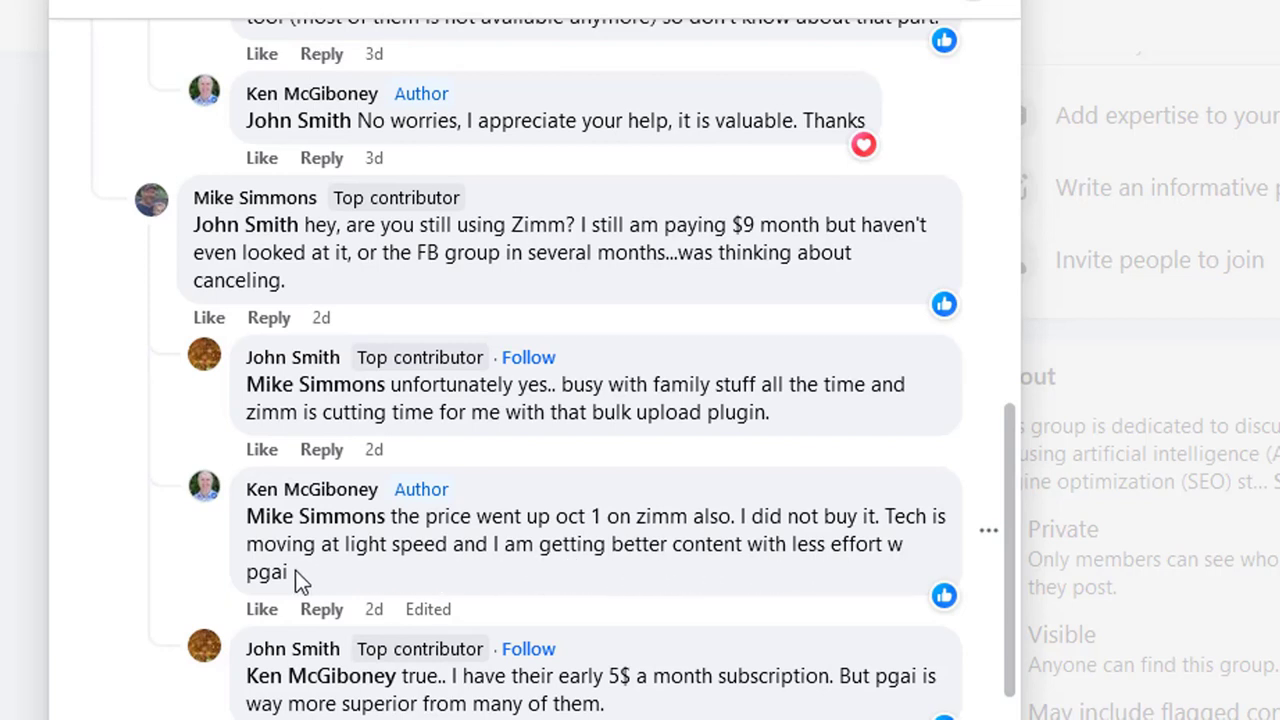
left_click_drag(257, 570, 285, 572)
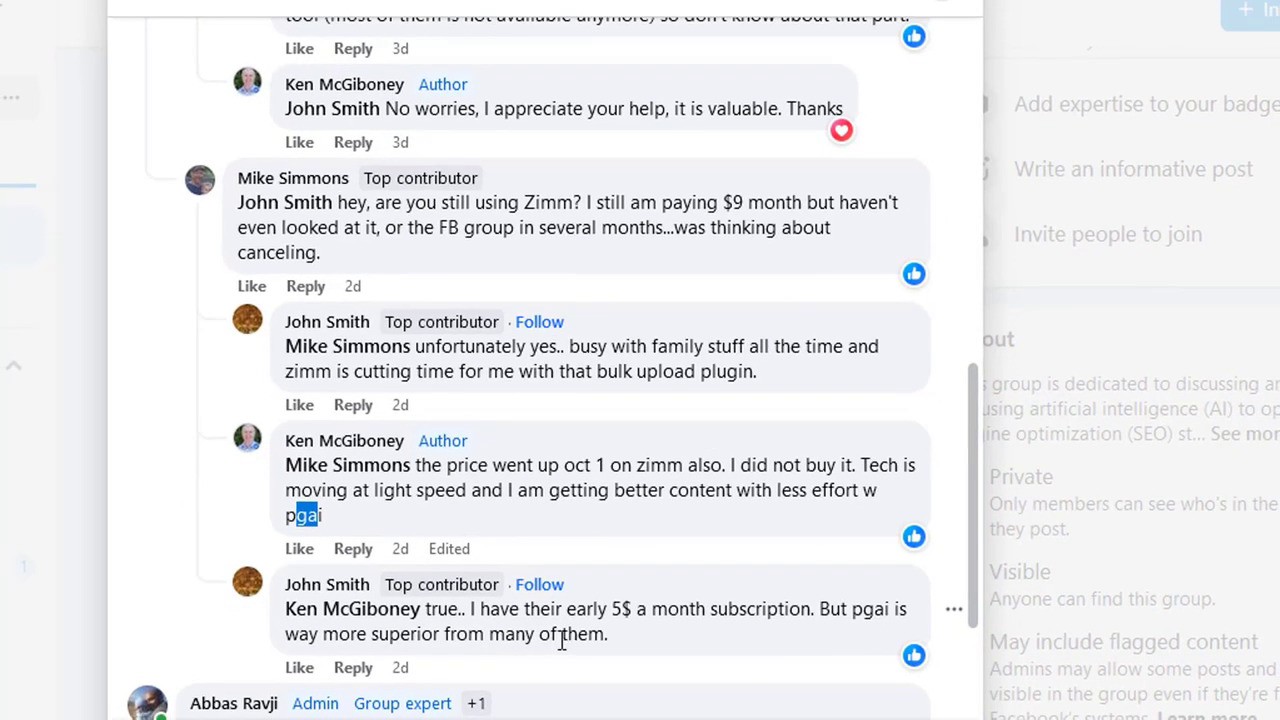
left_click_drag(608, 641, 441, 636)
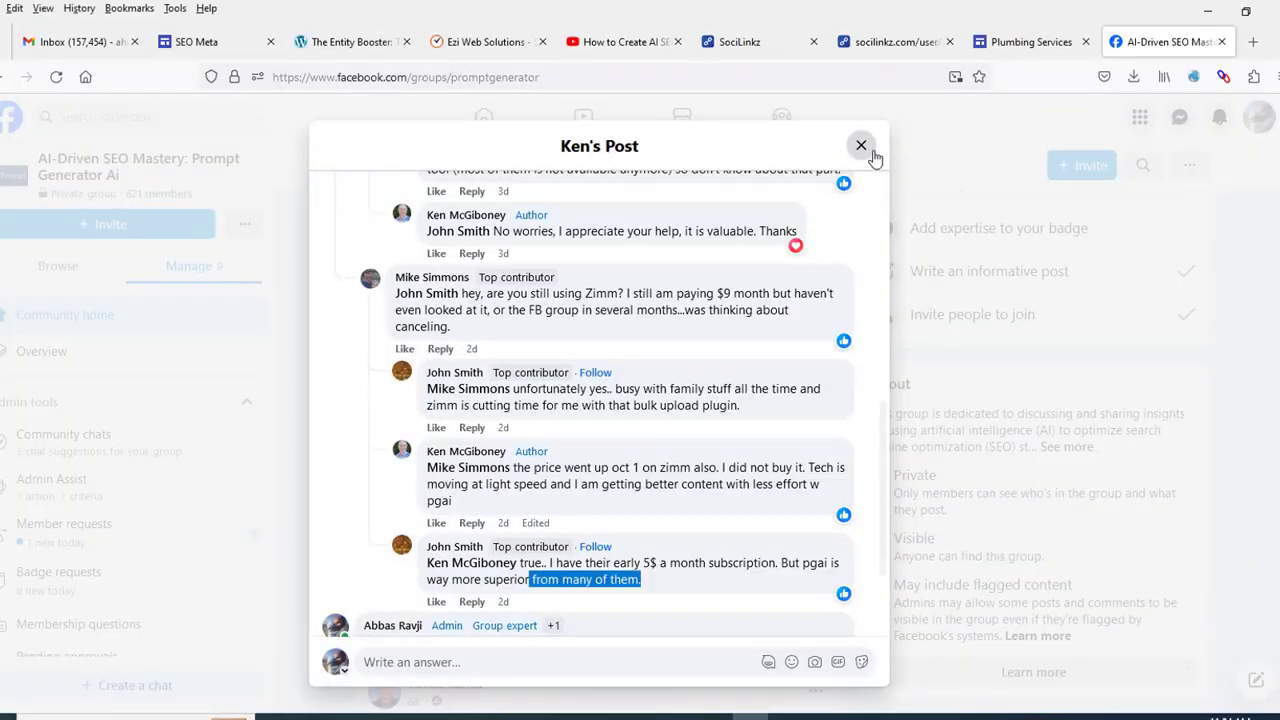
left_click(860, 143)
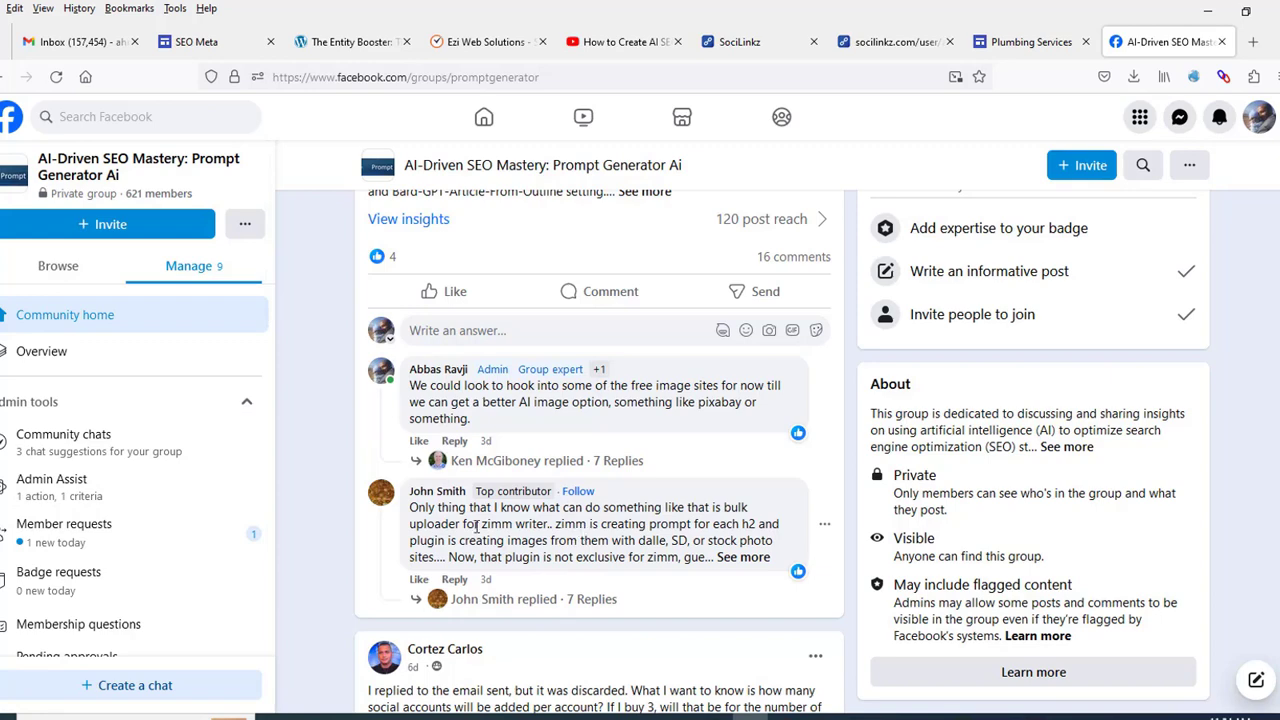
scroll(420, 590, "up", 2)
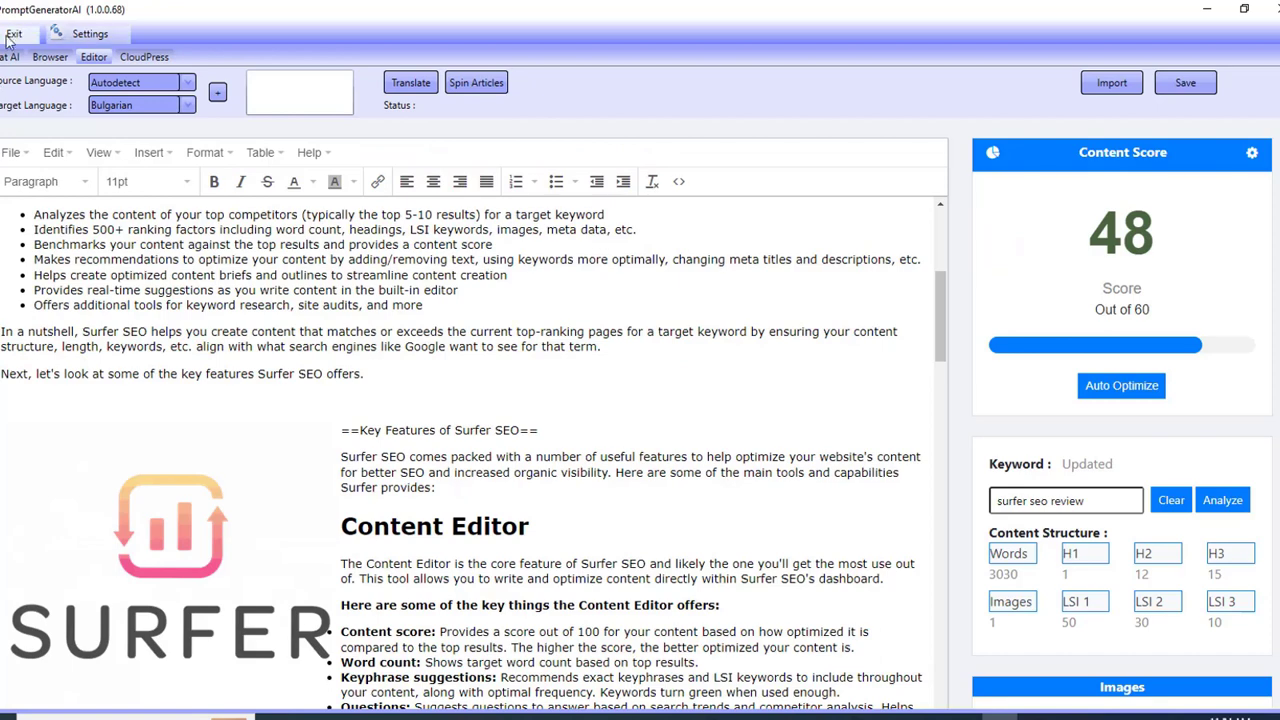
left_click(6, 58)
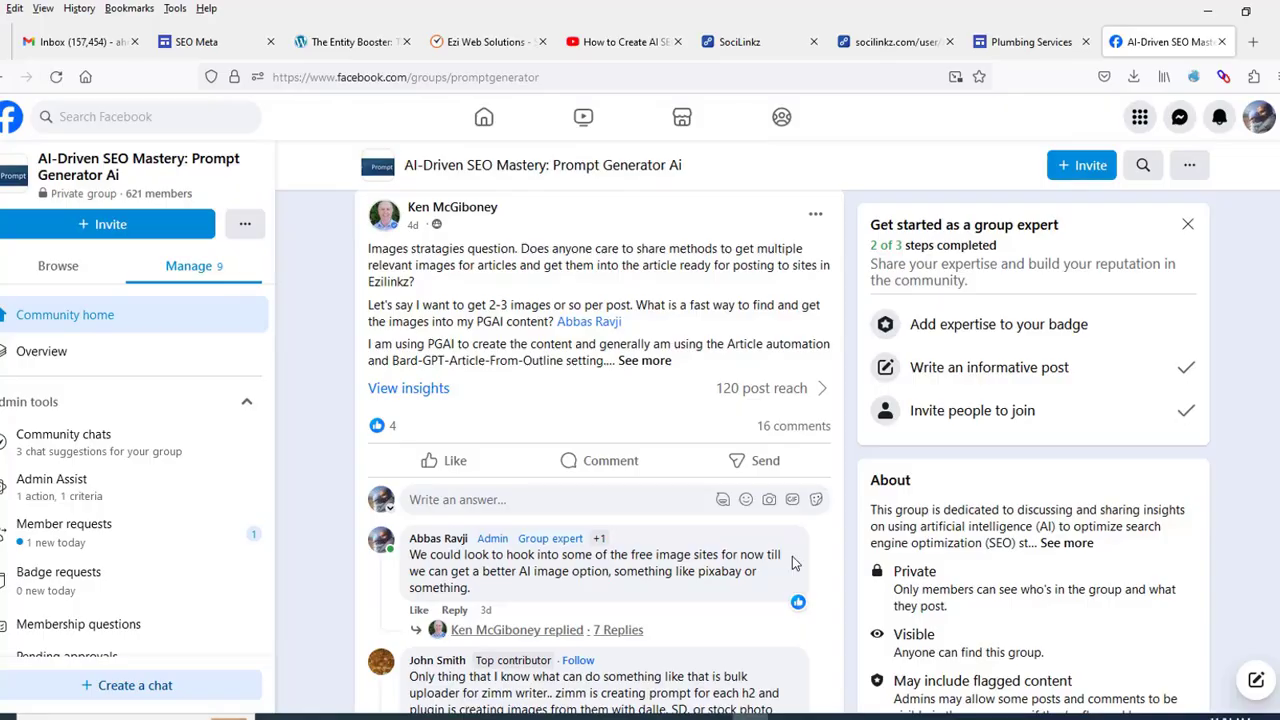
Return to the Facebook group and look through its shared files for the strategy text files.
scroll(699, 467, "up", 15)
scroll(699, 467, "up", 20)
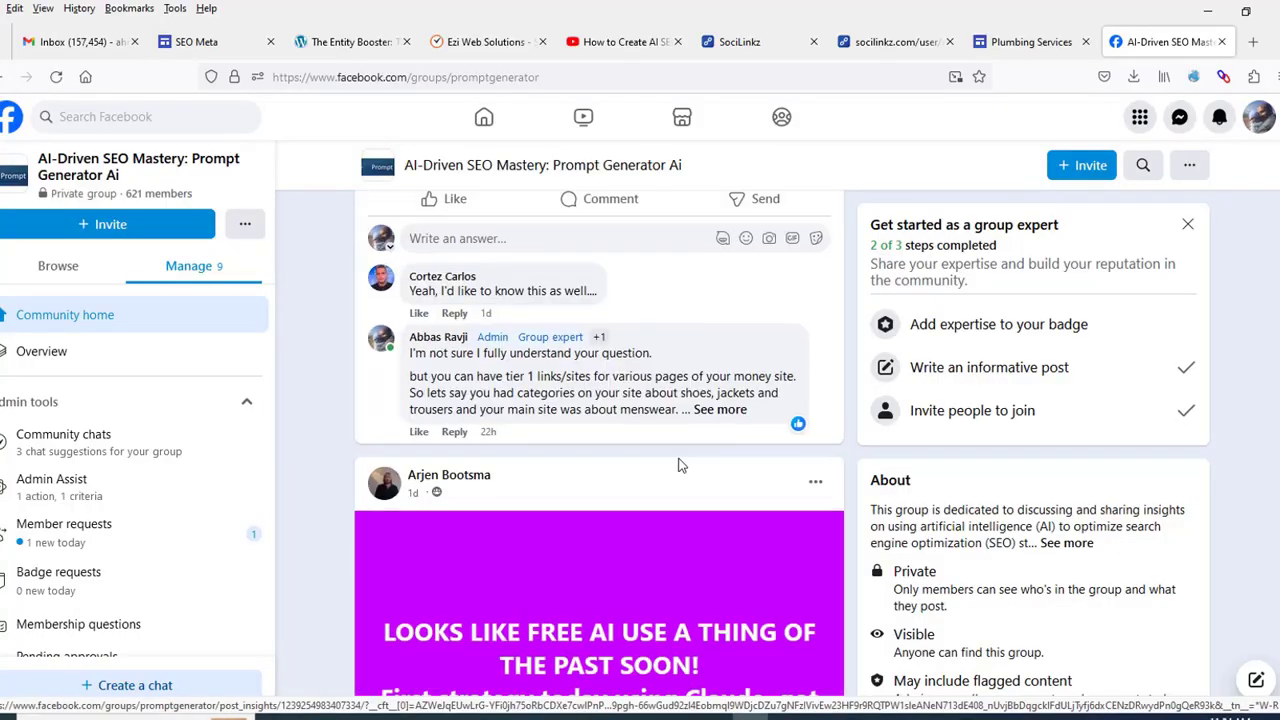
scroll(678, 466, "up", 15)
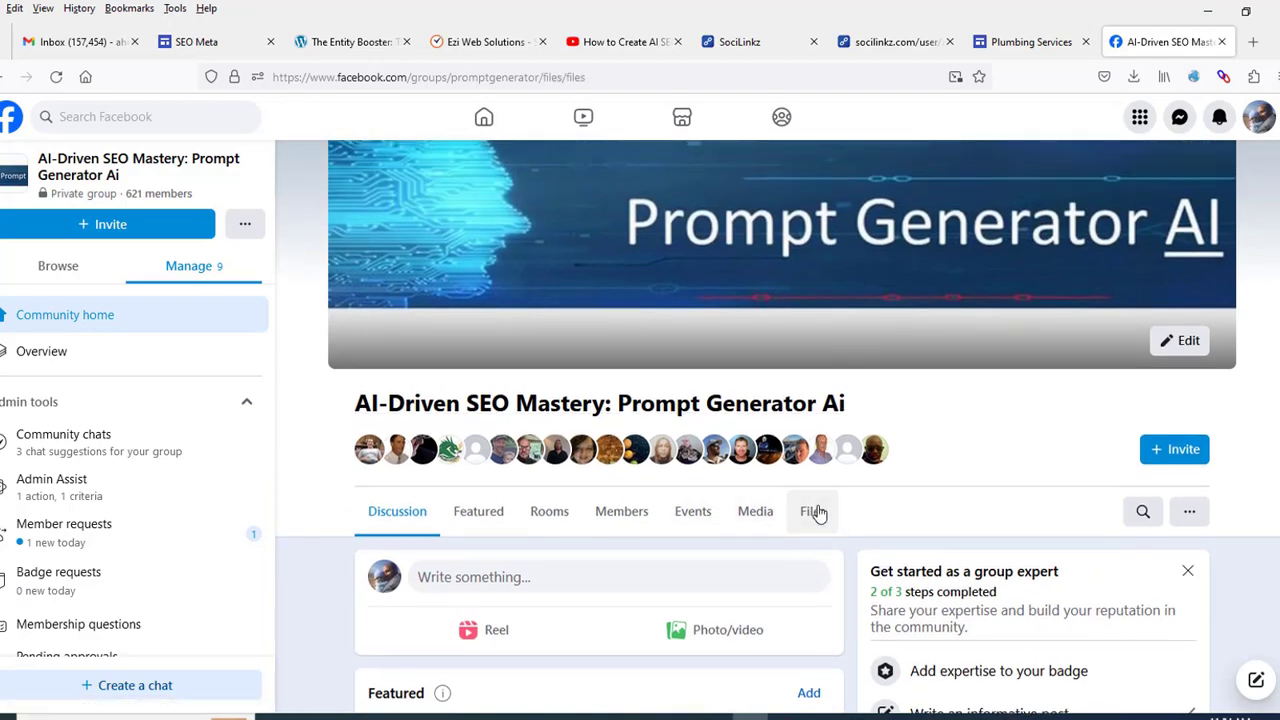
left_click(814, 520)
scroll(445, 543, "down", 3)
scroll(445, 543, "down", 1)
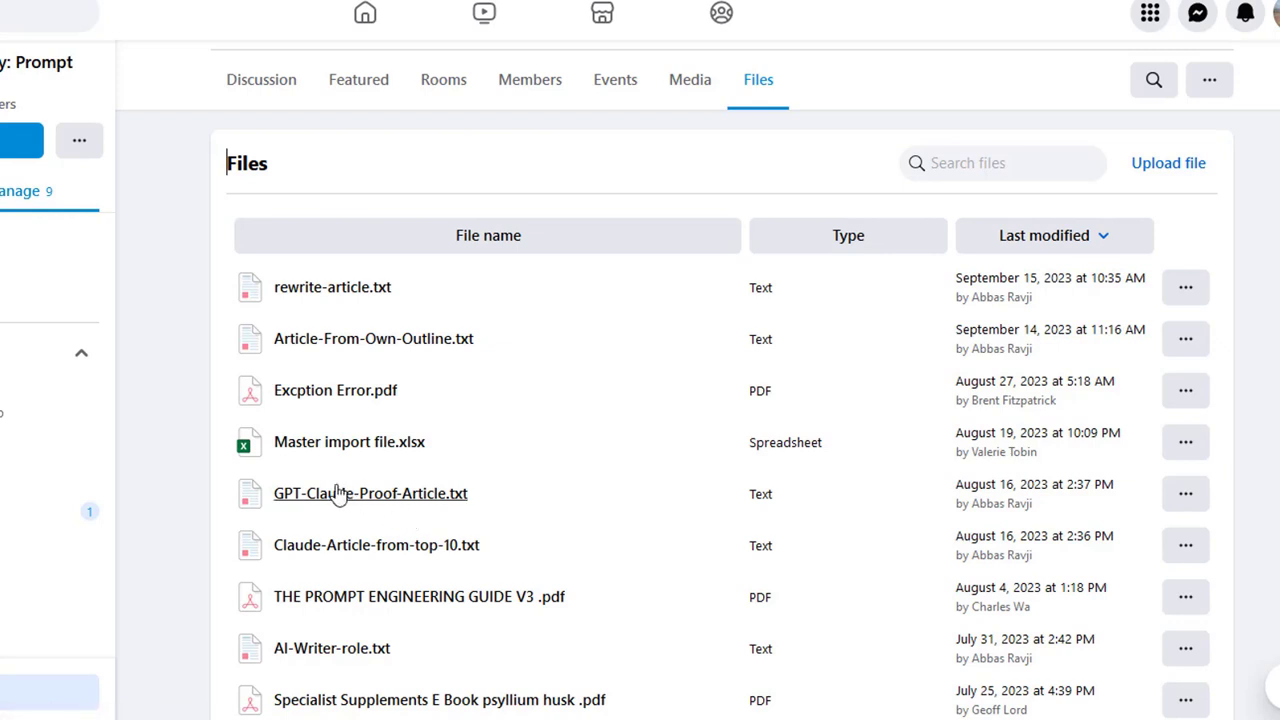
scroll(350, 488, "down", 1)
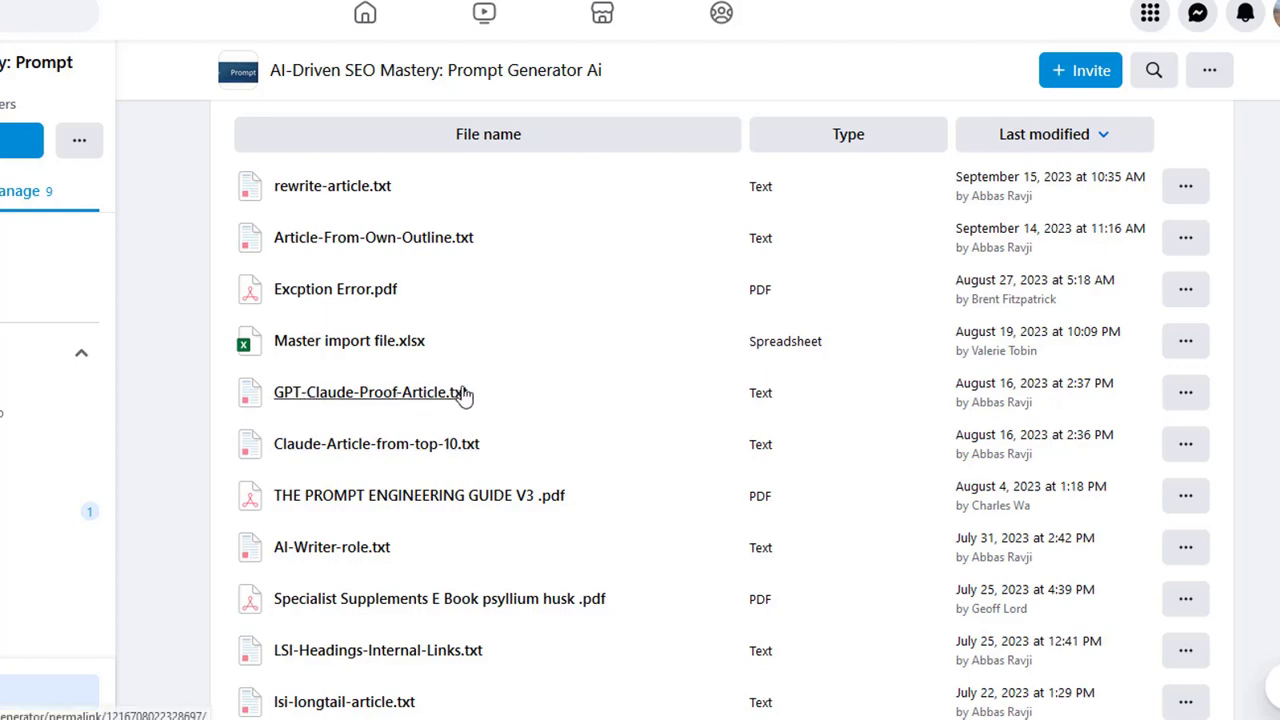
scroll(460, 410, "down", 1)
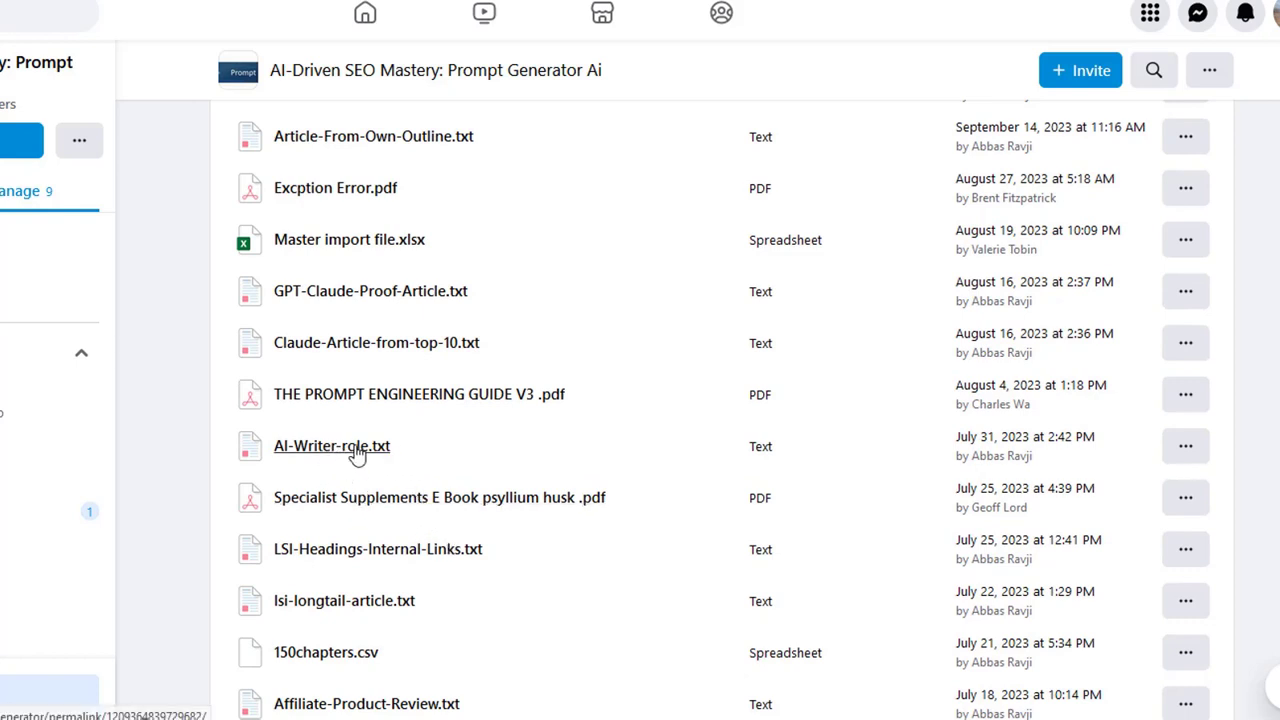
scroll(396, 600, "down", 2)
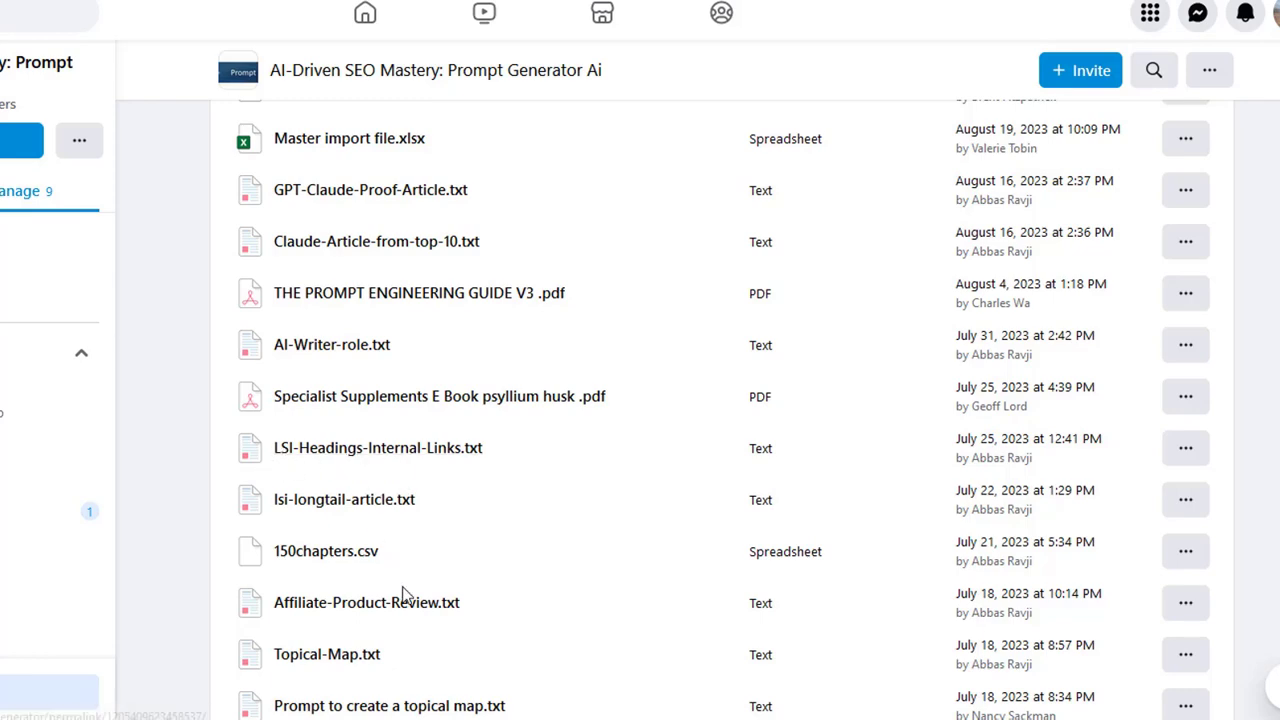
scroll(426, 550, "down", 2)
scroll(428, 548, "down", 3)
scroll(429, 549, "up", 8)
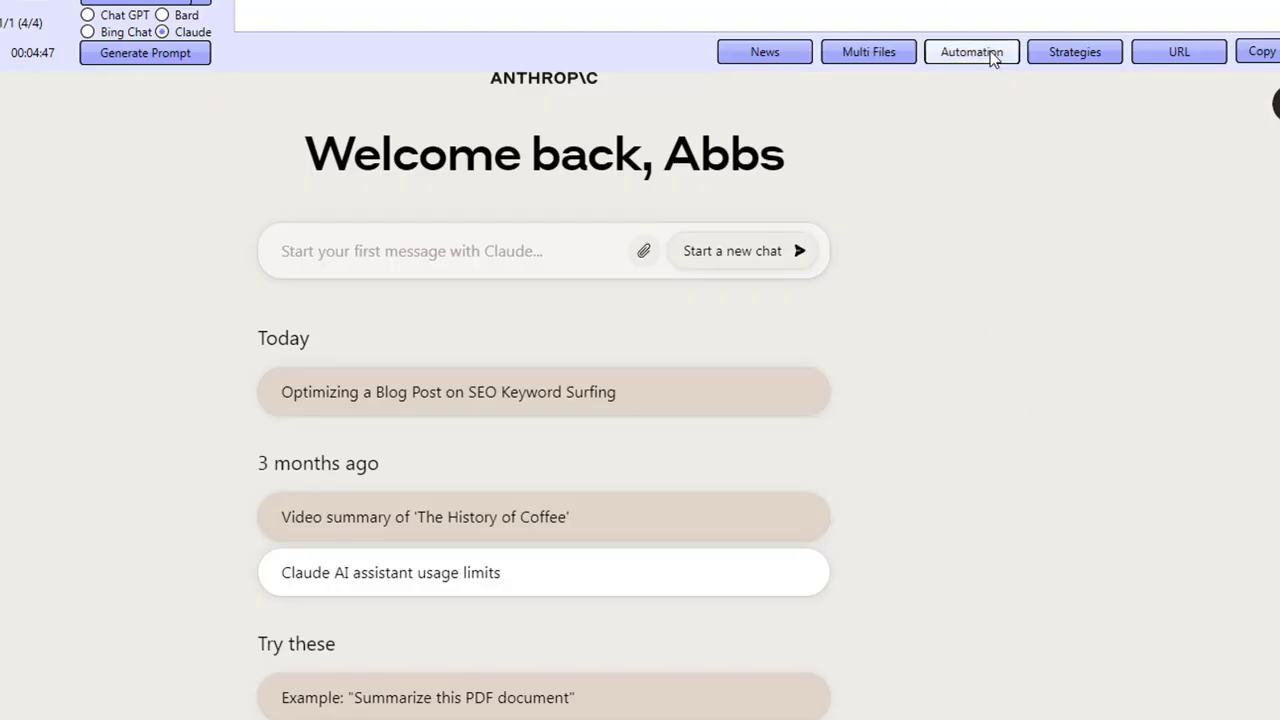
Open PromptGeneratorAI's automation settings and set the strategy category to Articles.
left_click(971, 52)
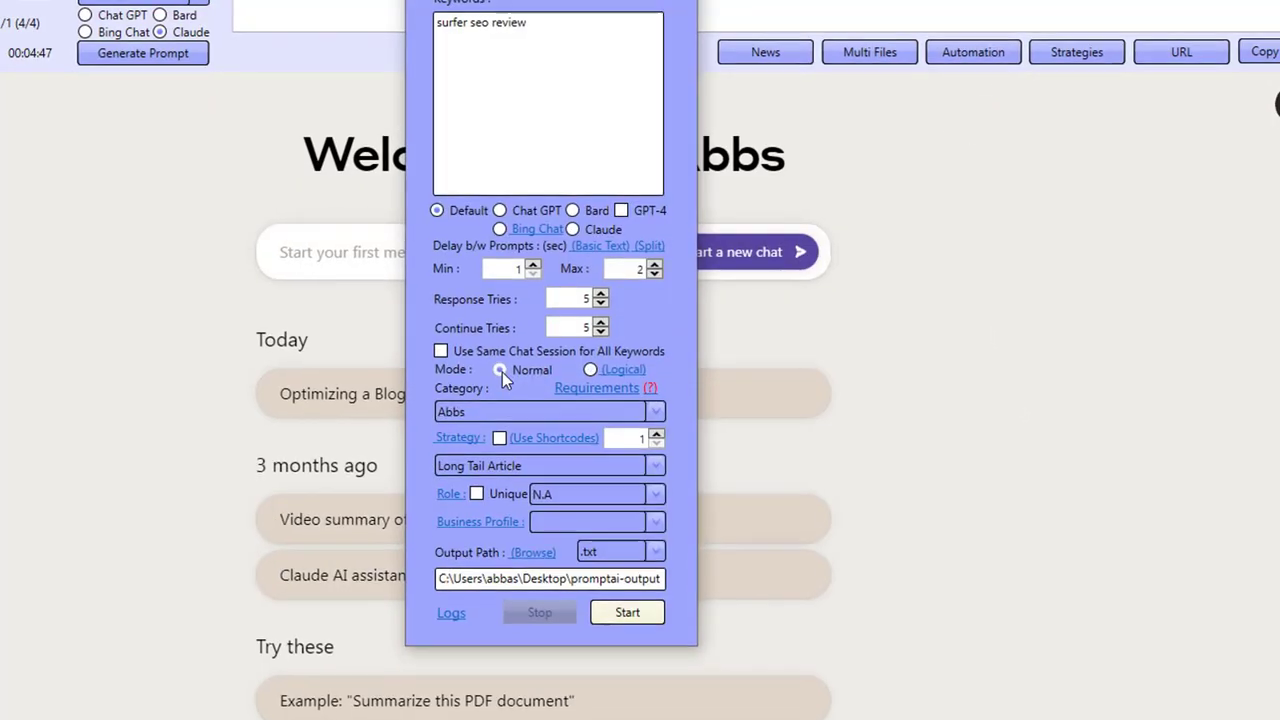
left_click(529, 411)
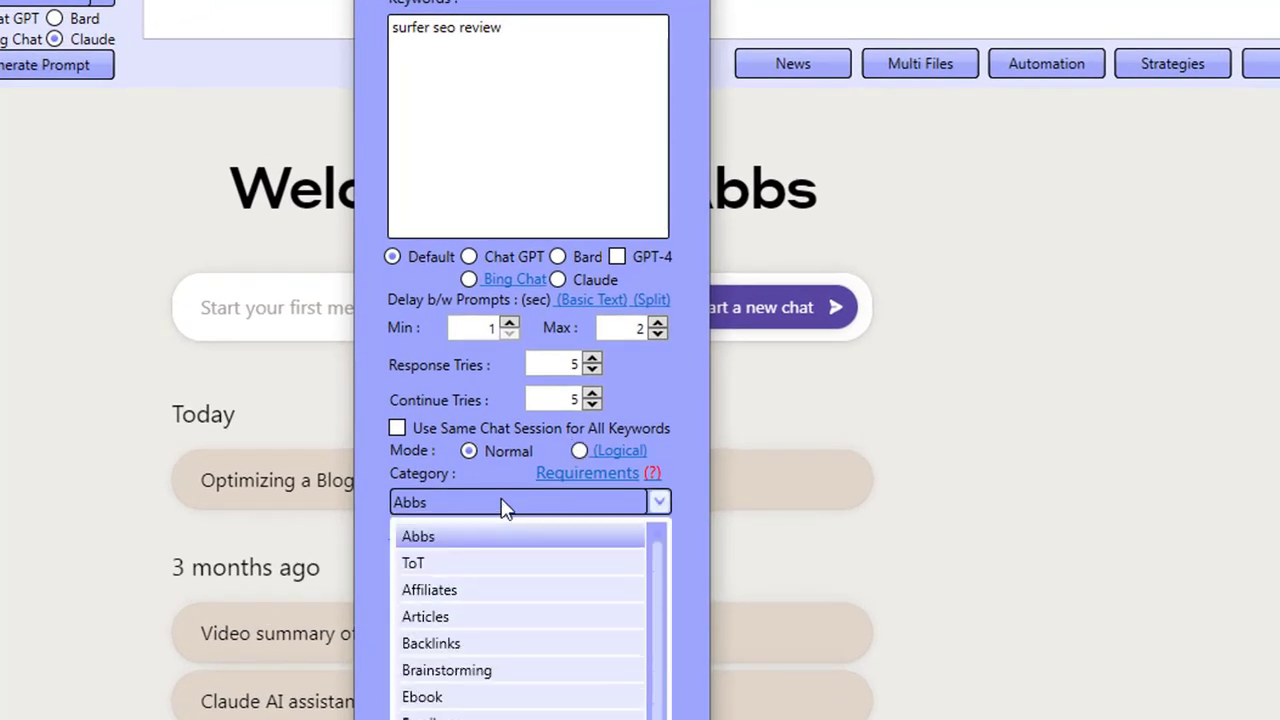
scroll(506, 694, "down", 2)
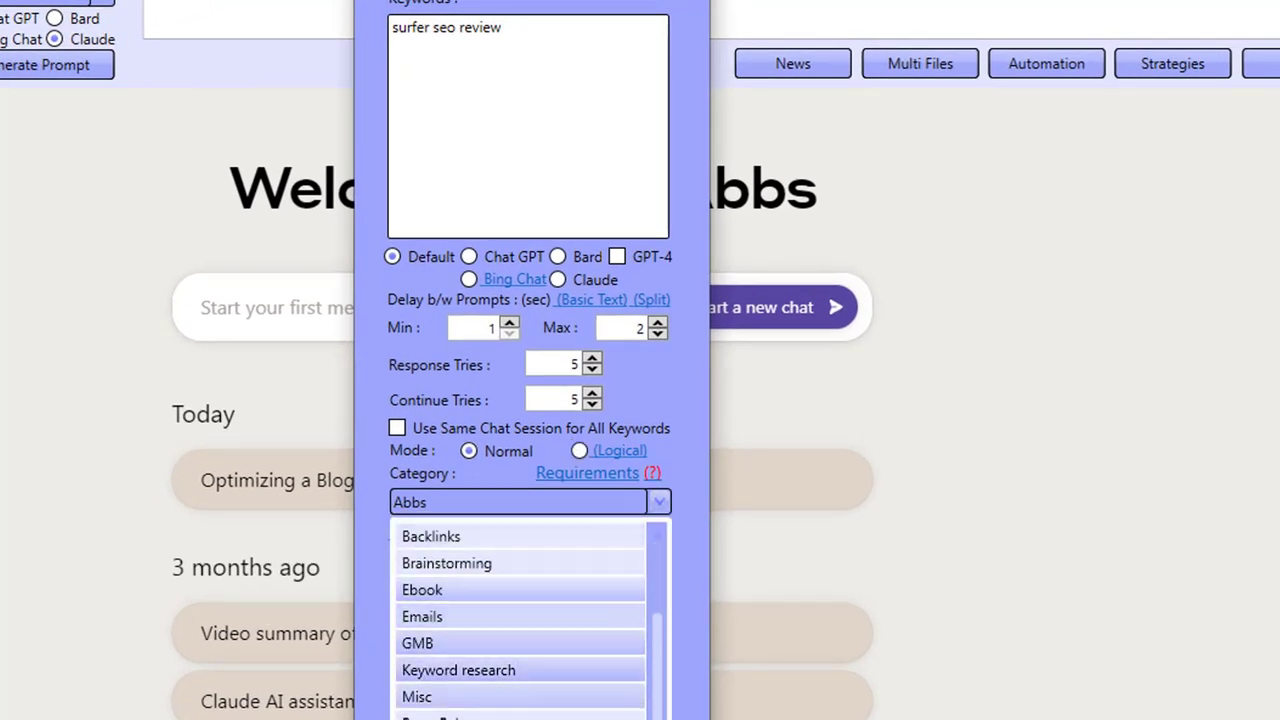
scroll(477, 640, "up", 2)
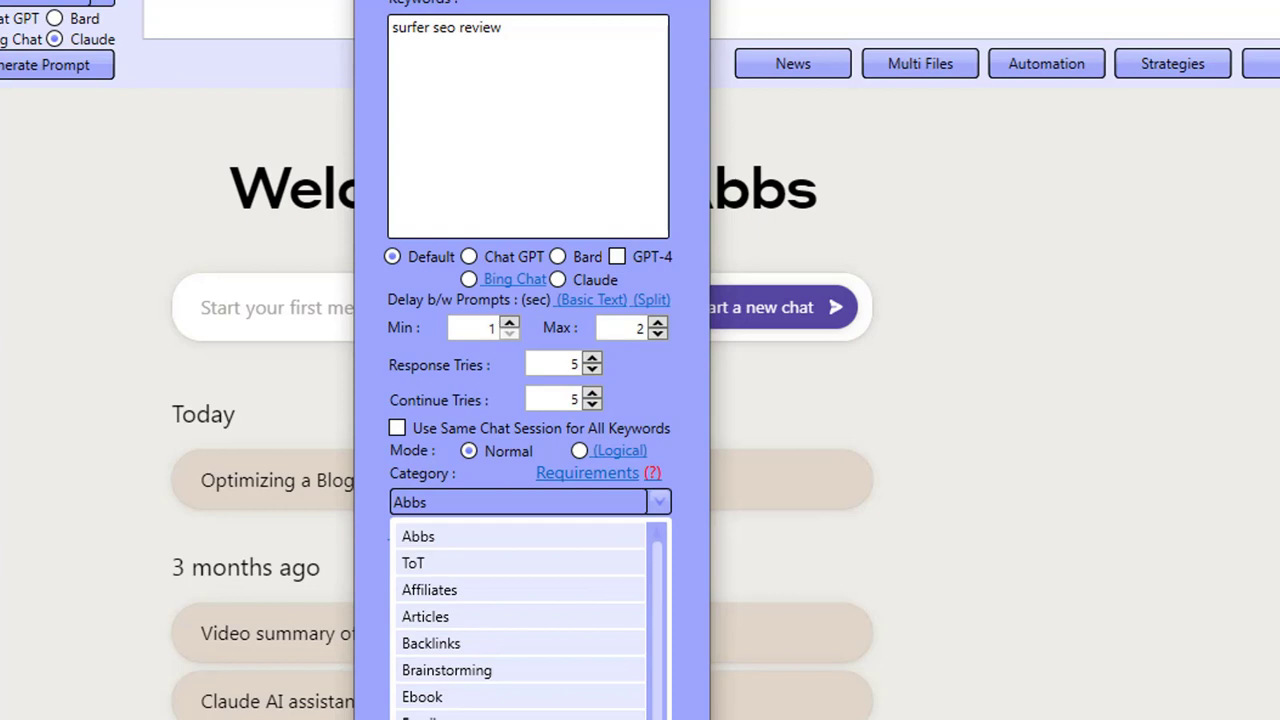
left_click(478, 616)
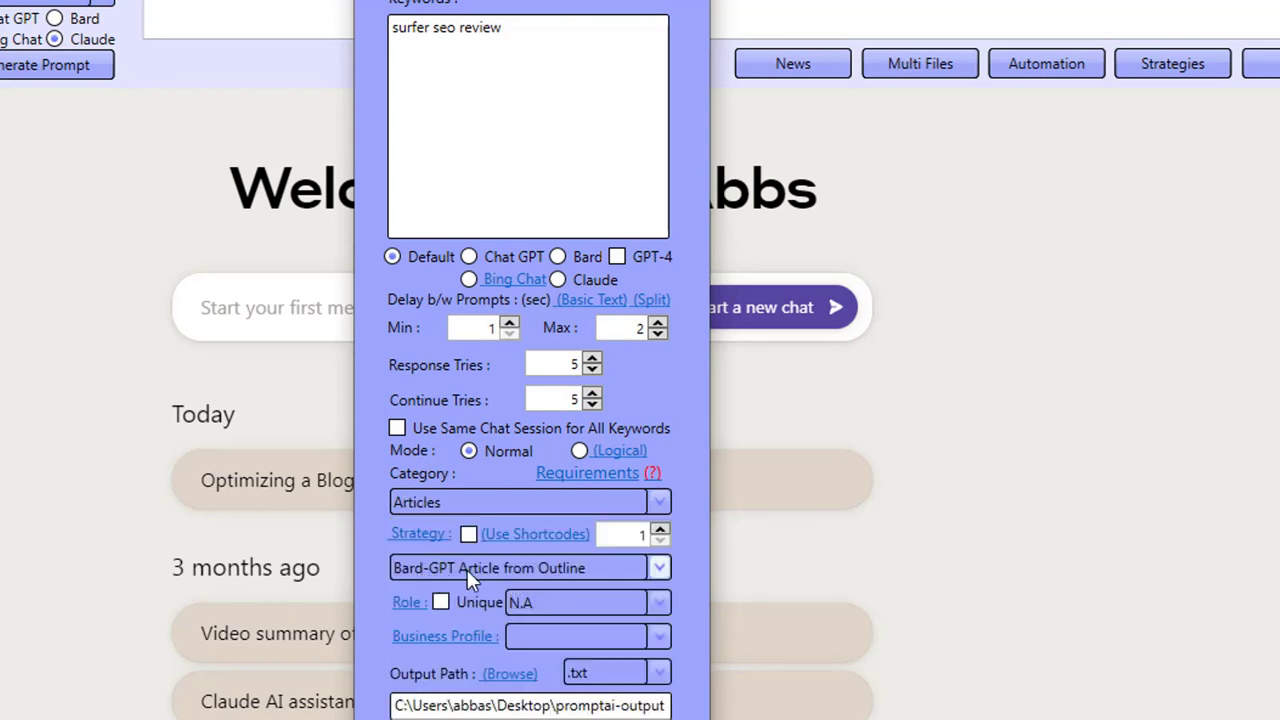
Check the Articles strategies available in Normal mode, and switch the automation mode to Logical.
left_click(551, 571)
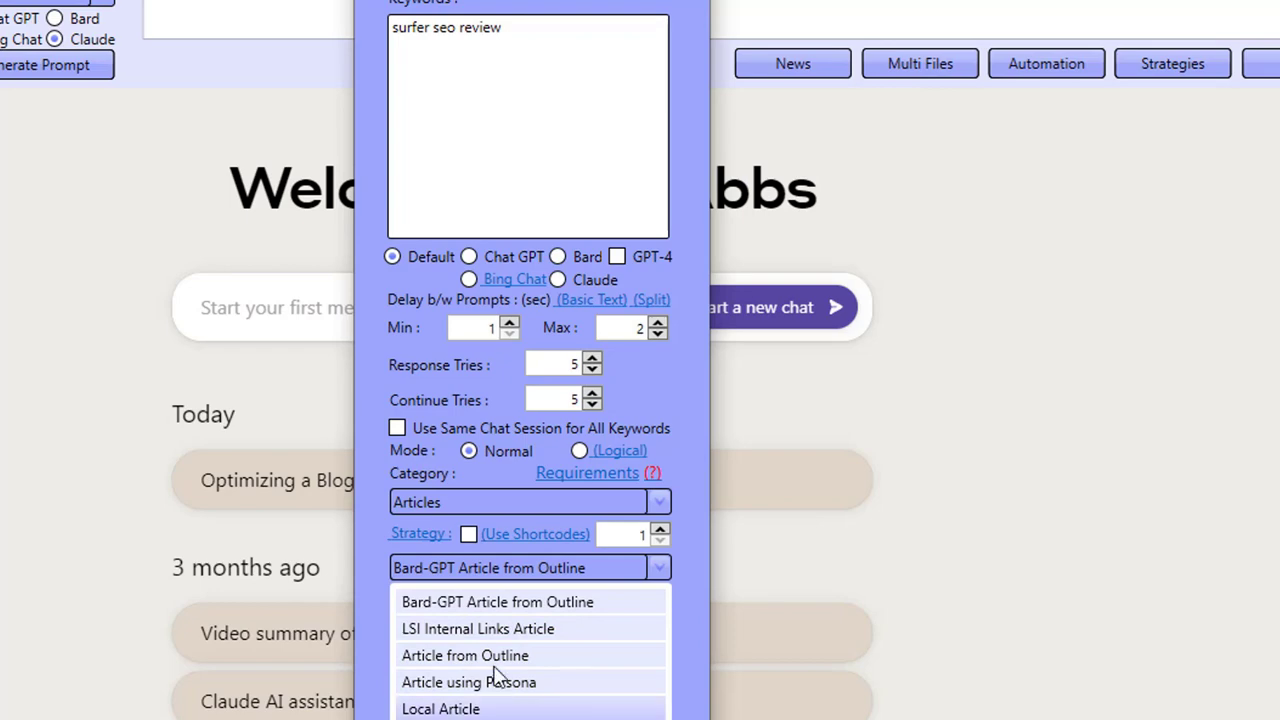
left_click(471, 474)
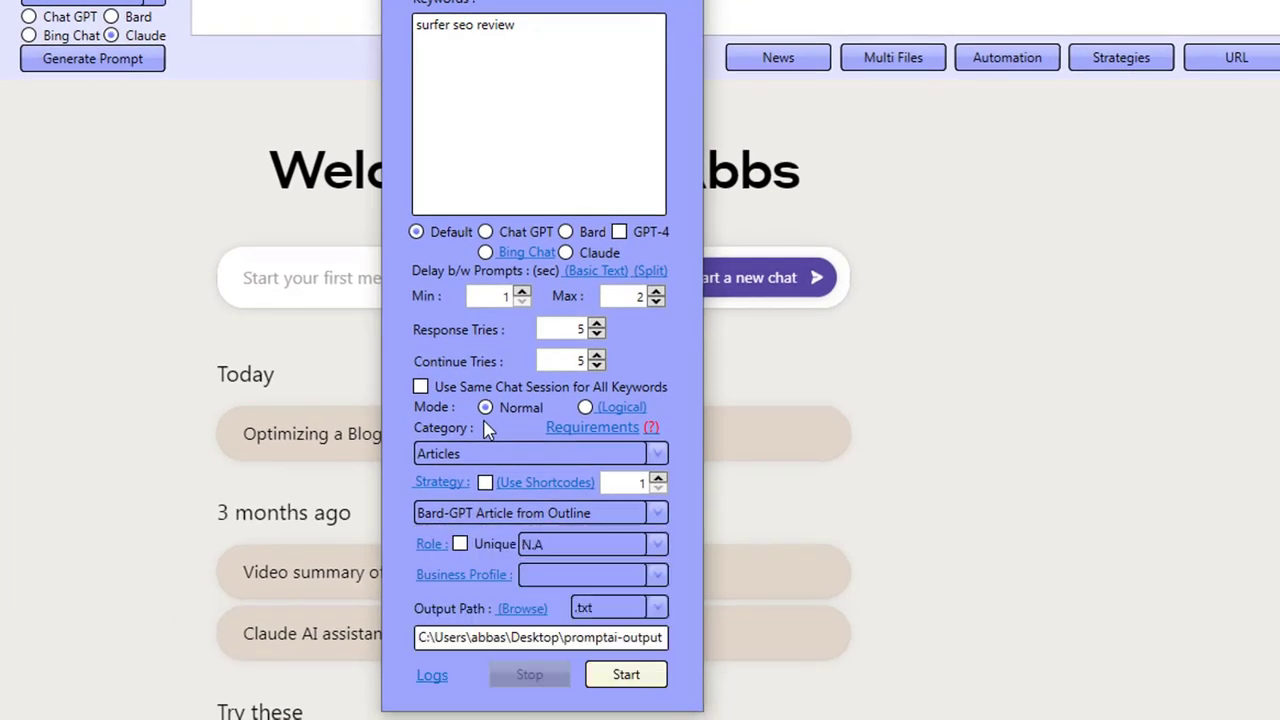
left_click(586, 407)
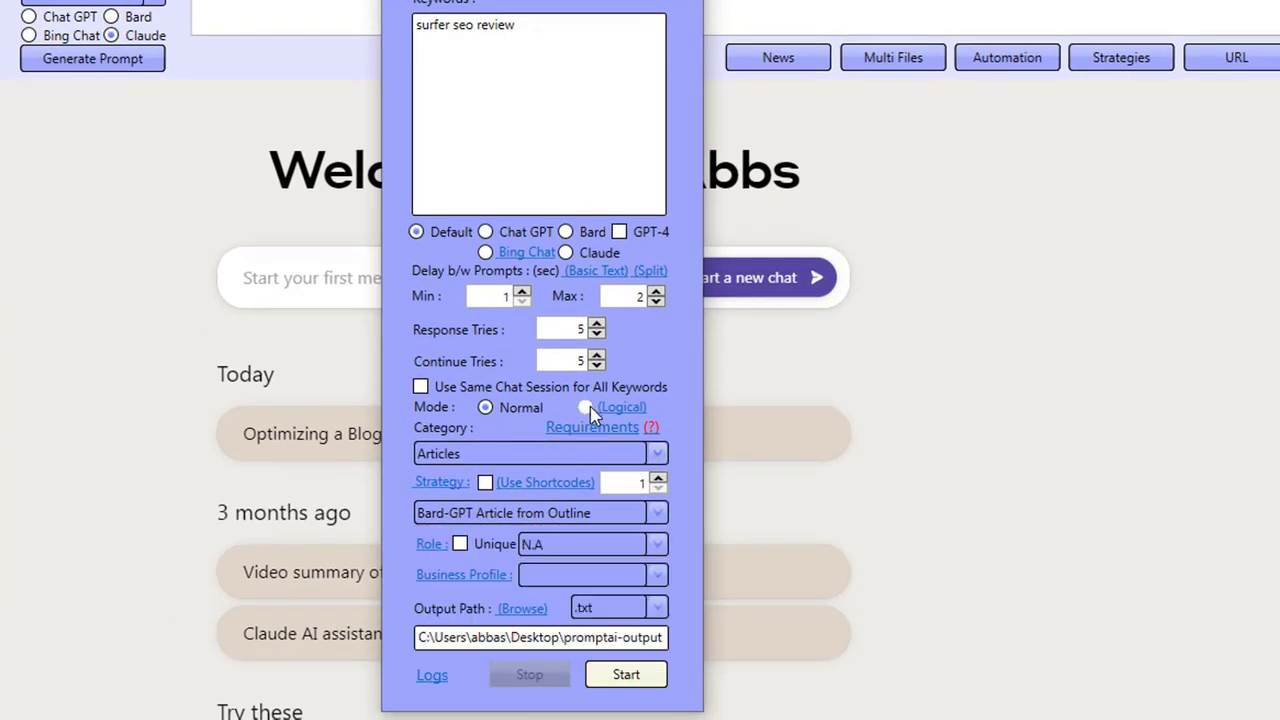
Look through the logical strategies, keep the Articles category, and choose the rewrite-article strategy.
left_click(518, 514)
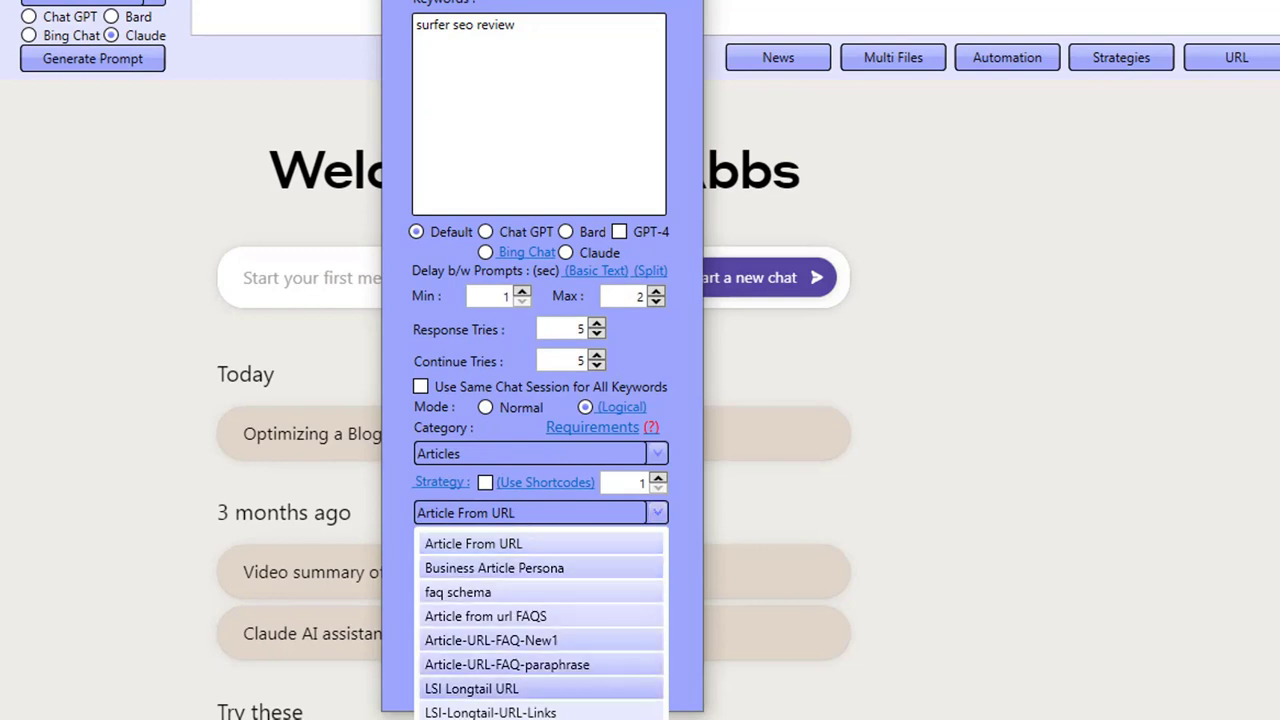
left_click(514, 458)
left_click(514, 456)
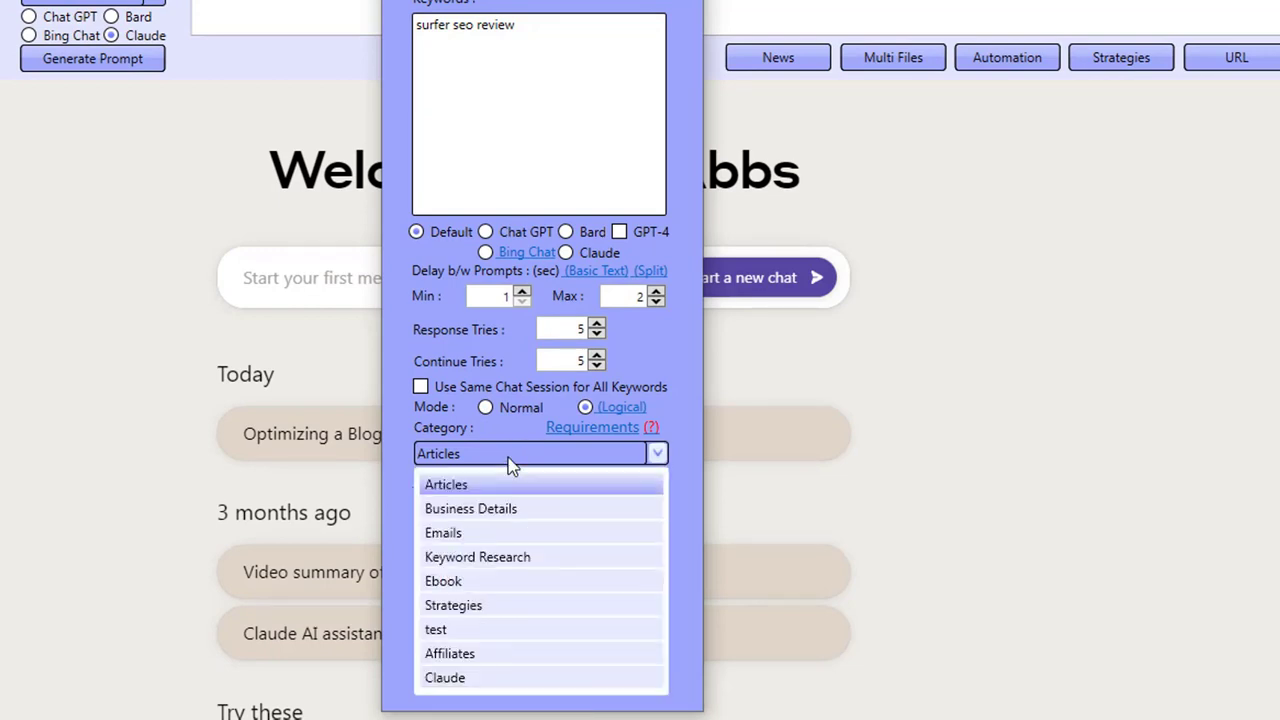
left_click(477, 488)
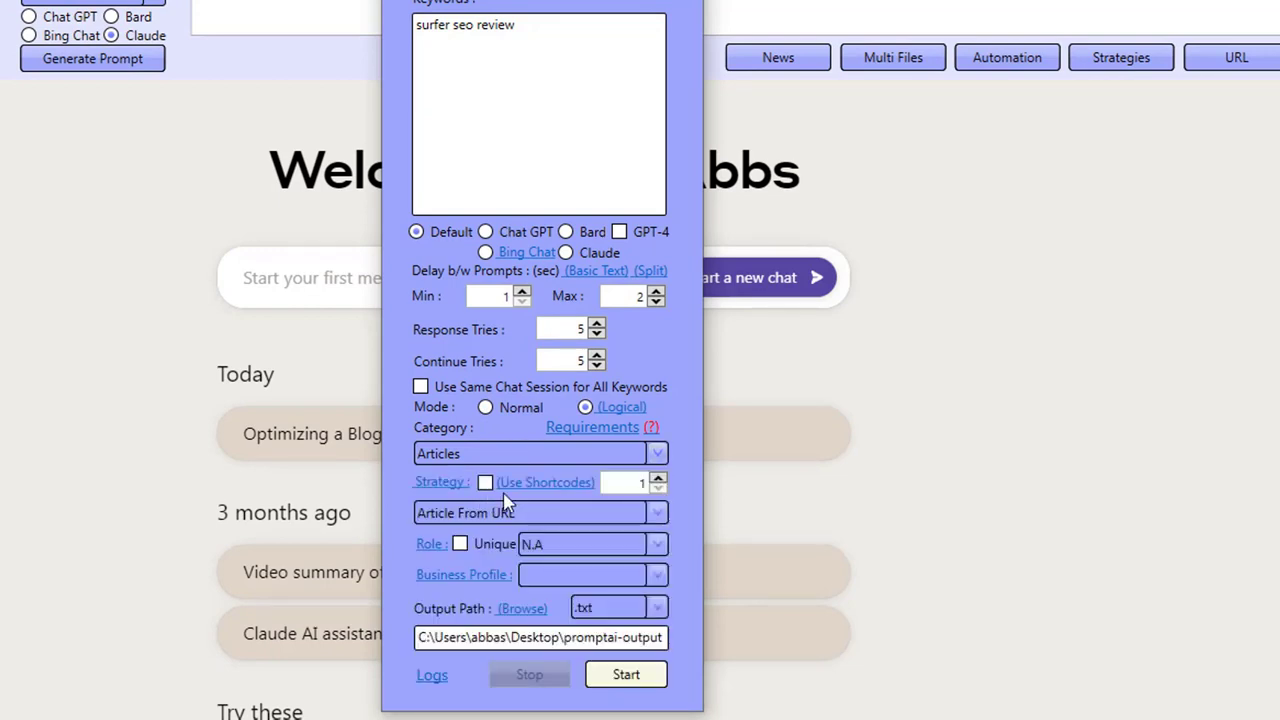
left_click(508, 520)
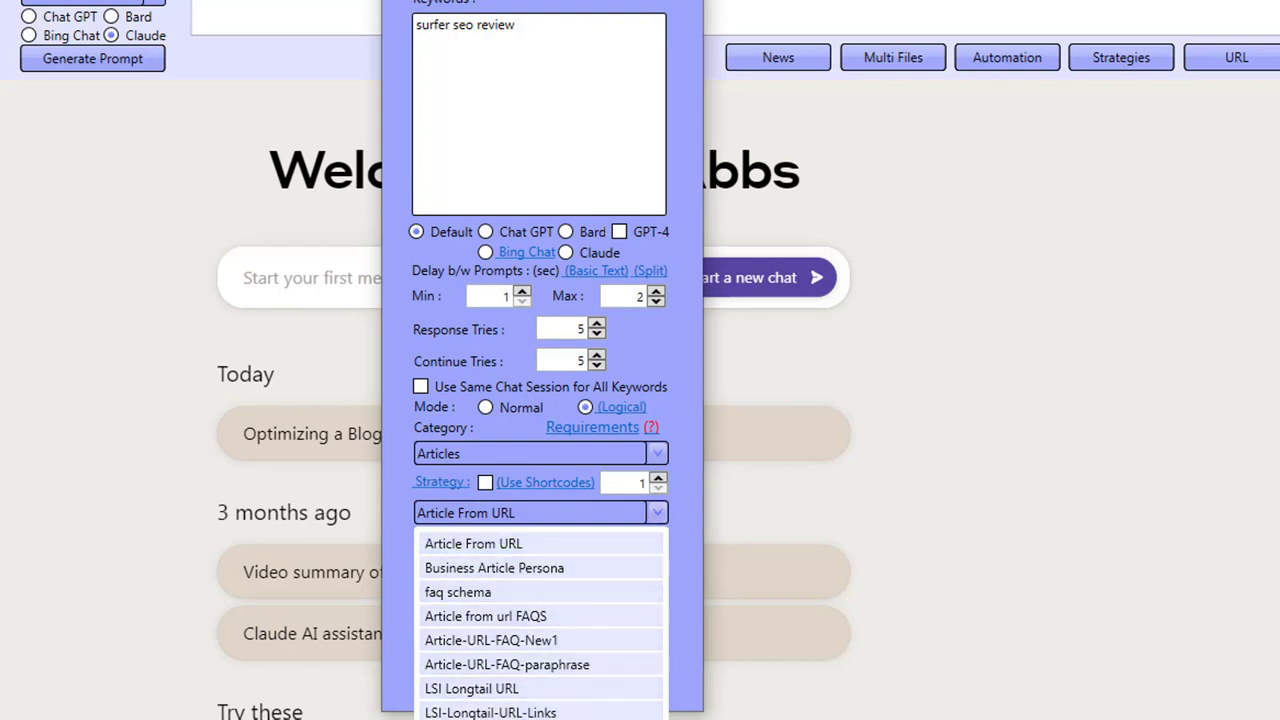
left_click(530, 714)
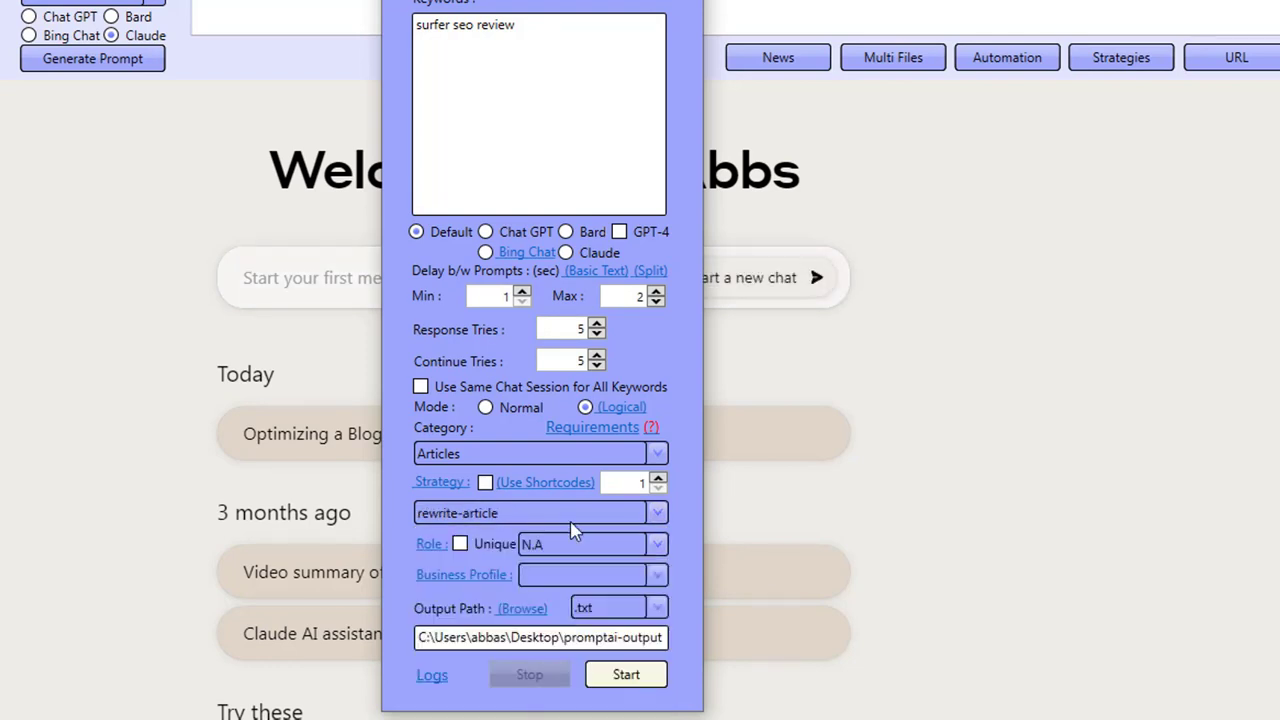
Read the details and requirements of the rewrite-article strategy, closing each window after reading.
left_click(651, 428)
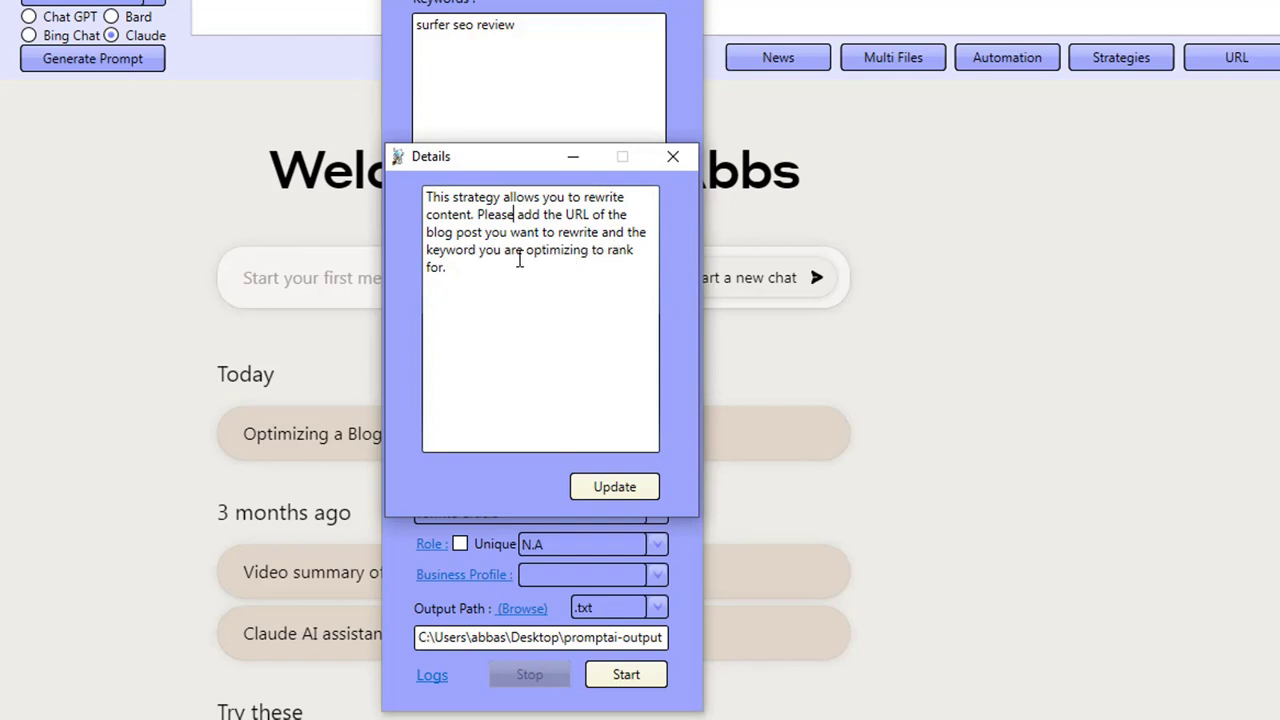
left_click(673, 157)
left_click(604, 428)
left_click(514, 194)
left_click(673, 157)
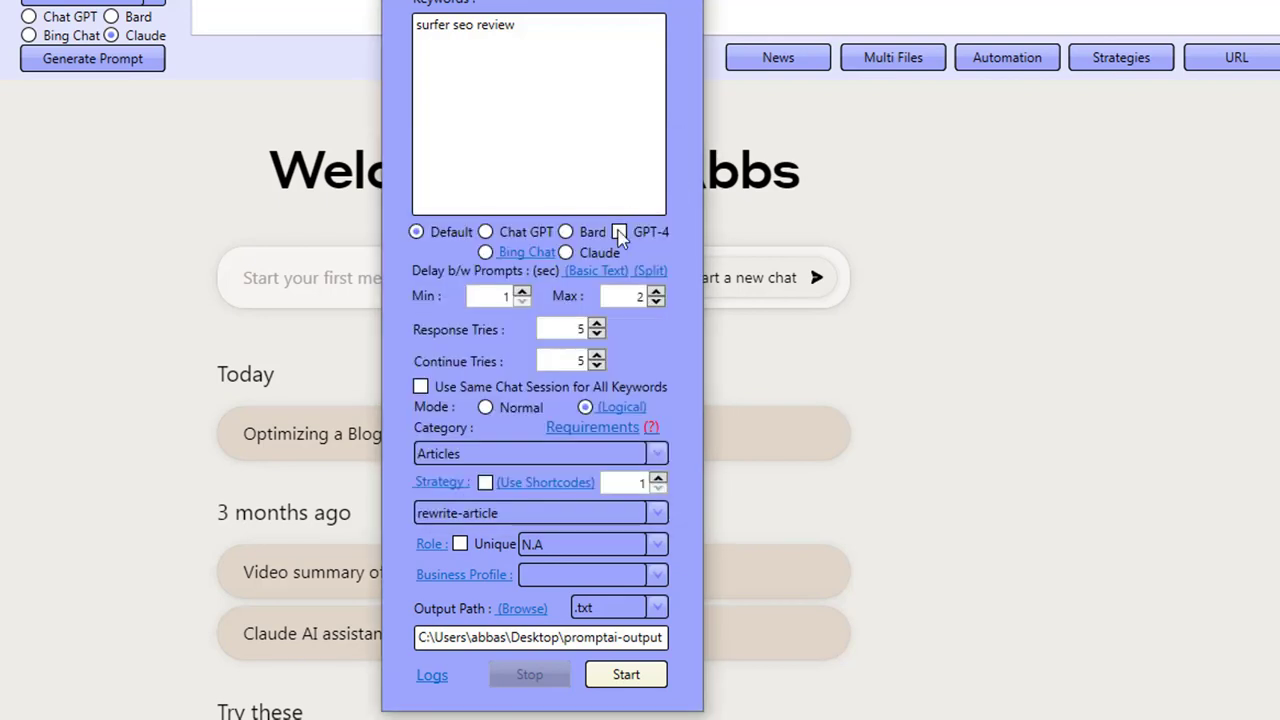
Review the rewrite-article strategy's steps, including GSearch, Crawl, the rewrite prompt and SaveLocal, and close the strategy window.
left_click(450, 405)
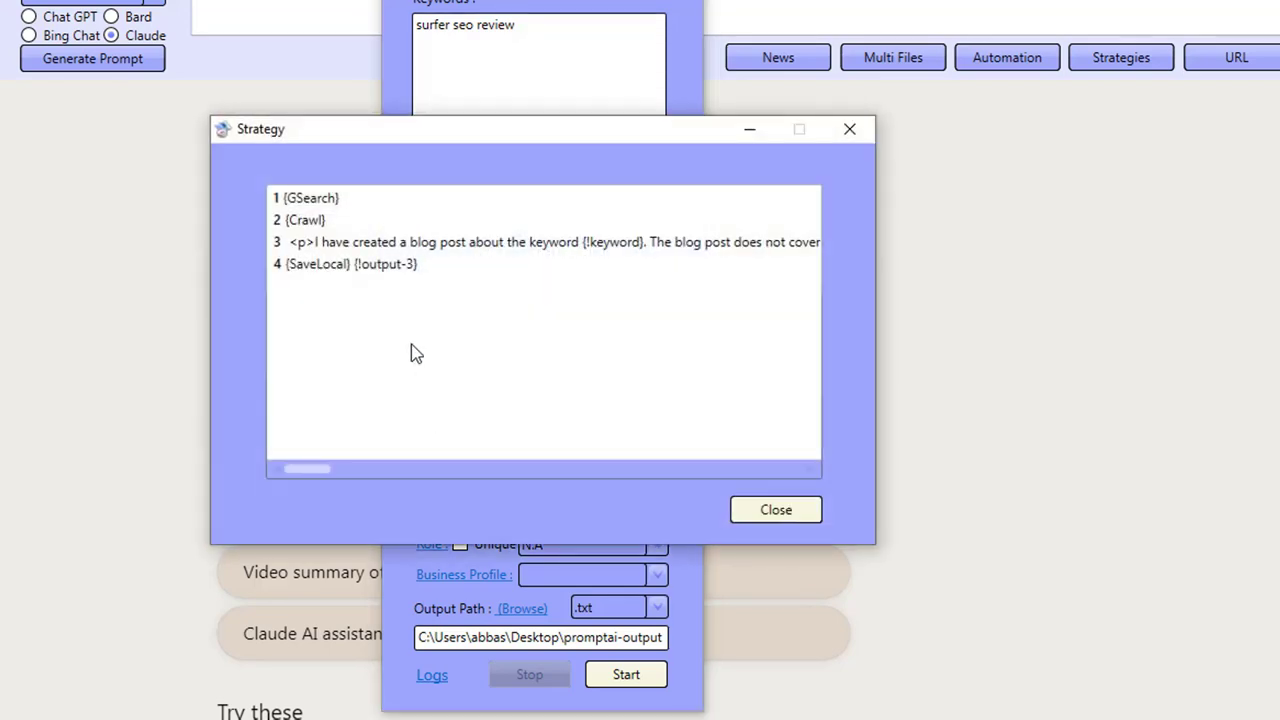
left_click(318, 198)
left_click(318, 220)
left_click(330, 242)
left_click(350, 266)
left_click(318, 198)
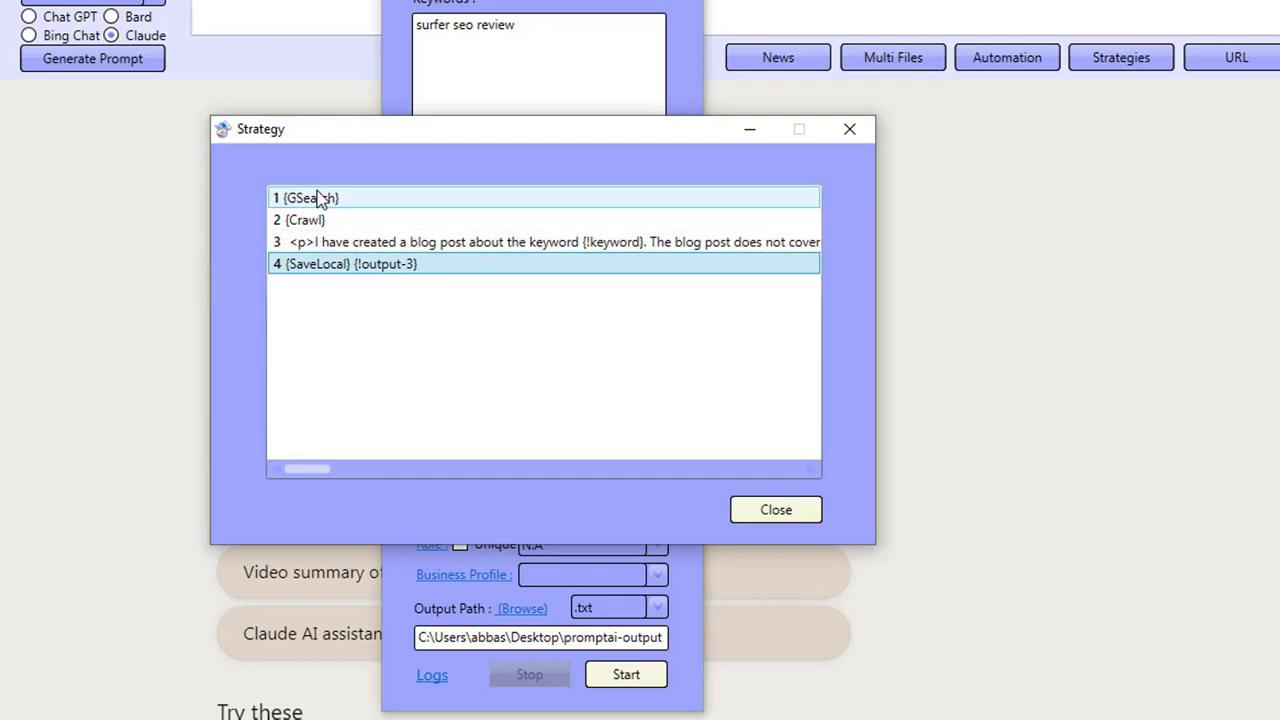
left_click(298, 220)
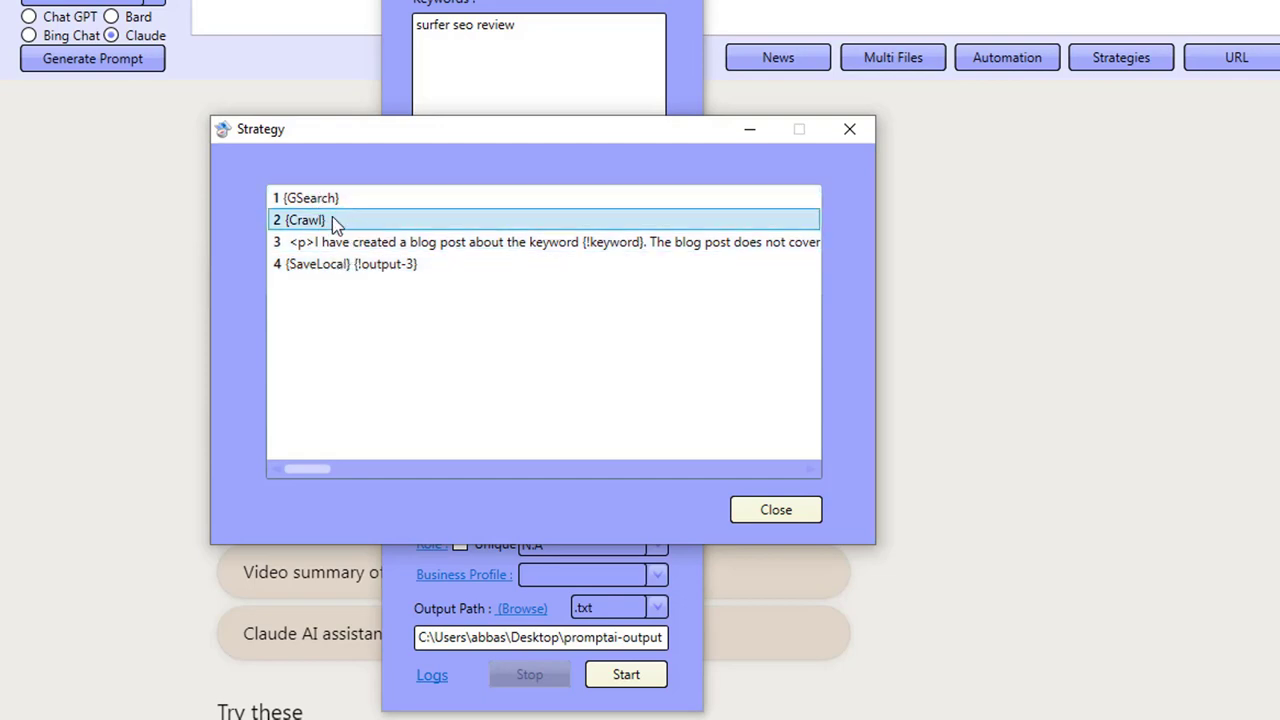
left_click(868, 131)
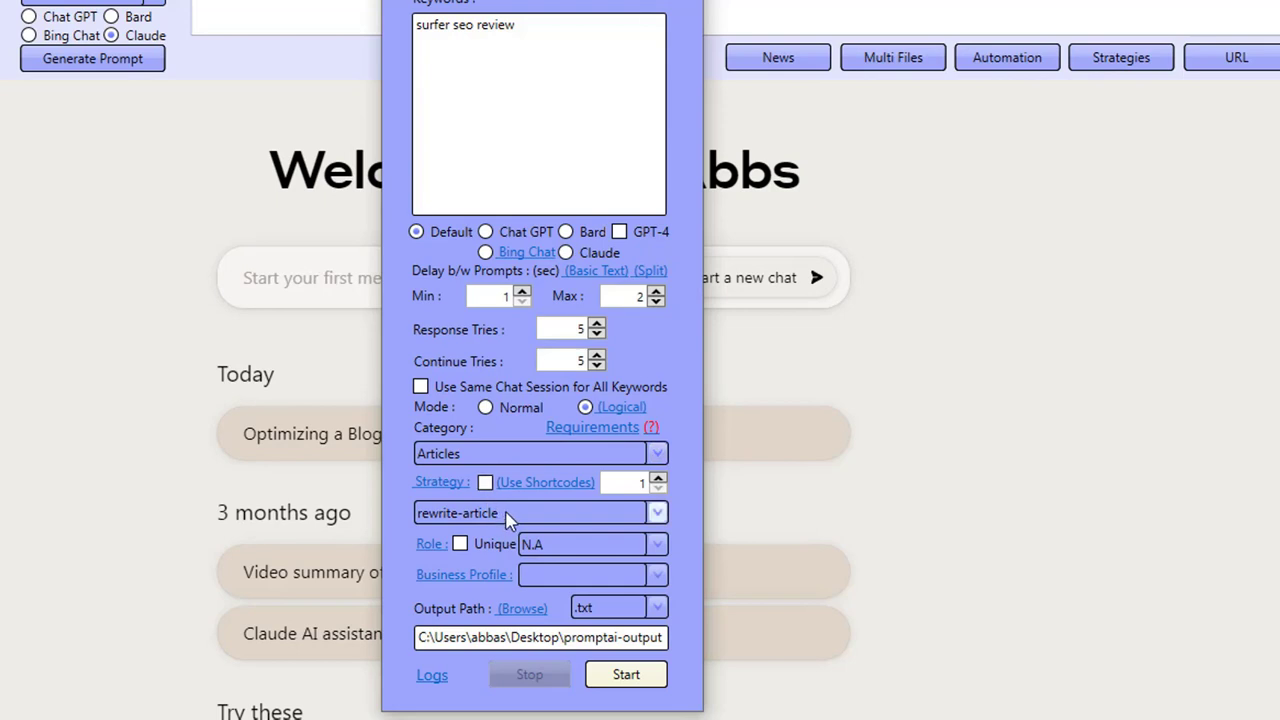
Switch the automation mode back to Normal, set the category to Ebook, and keep the 35 chapters strategy.
left_click(486, 413)
left_click(493, 460)
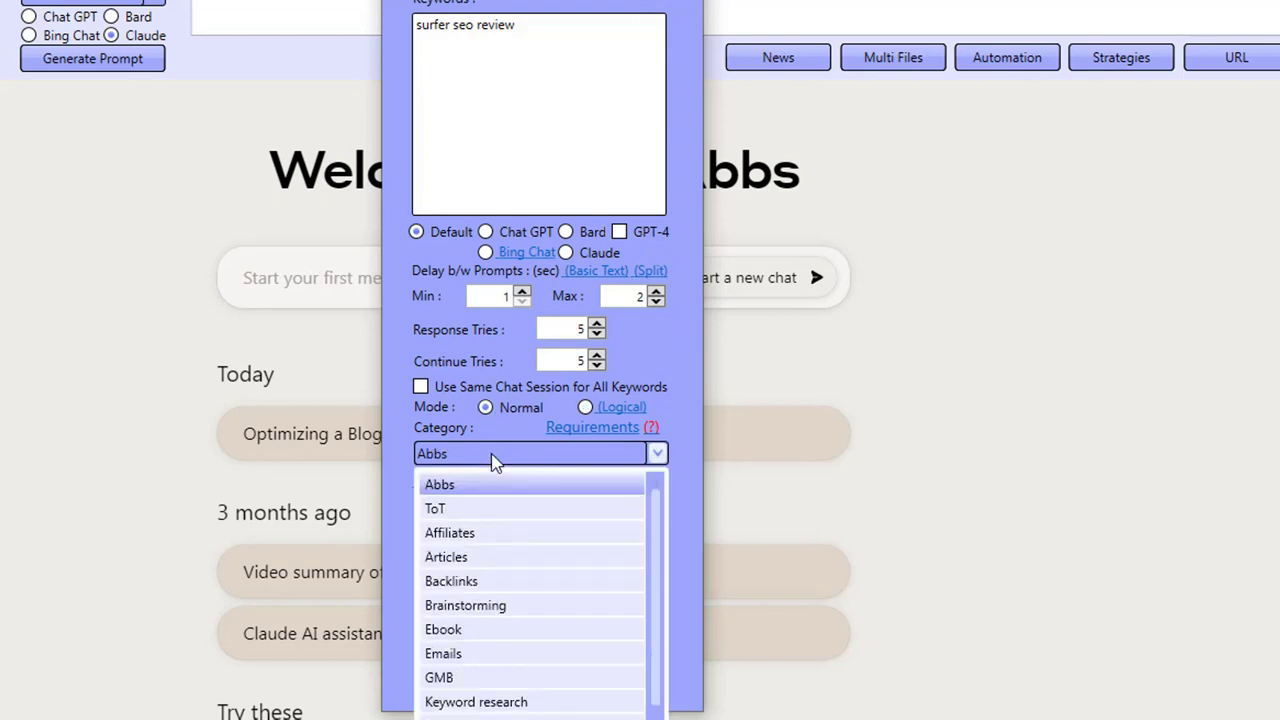
left_click(500, 629)
left_click(595, 514)
left_click(595, 514)
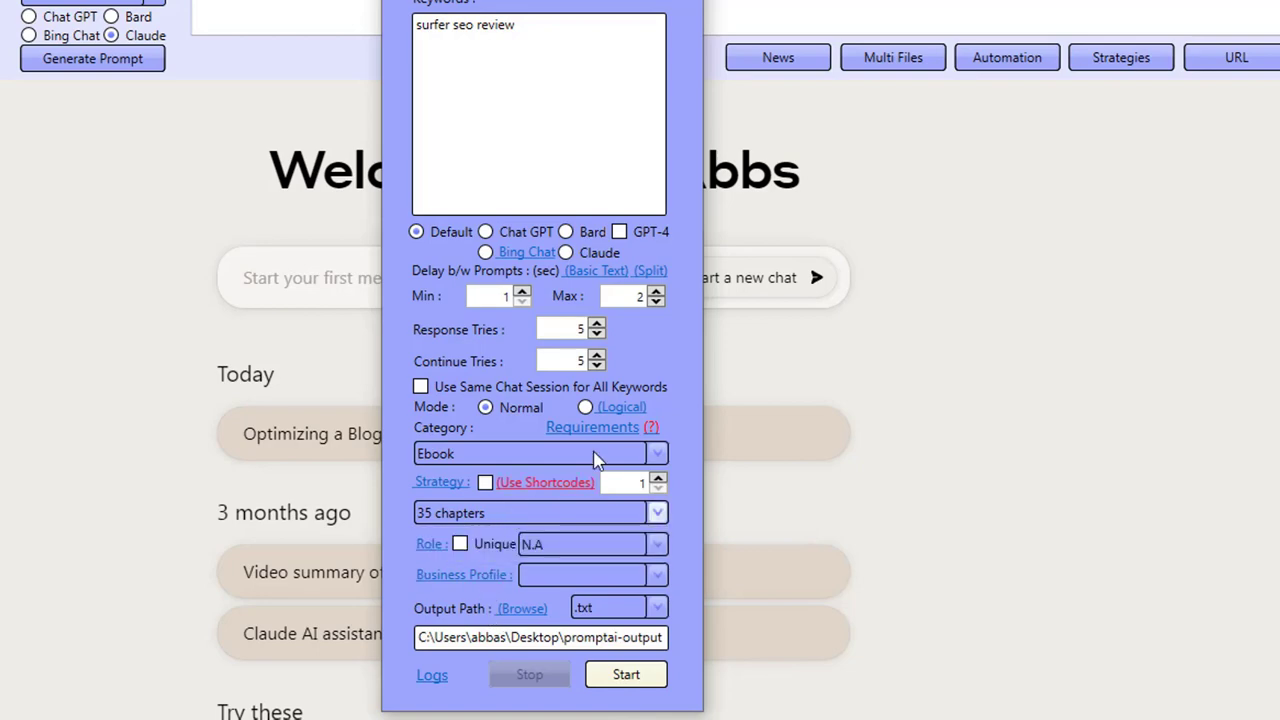
Look through the 35 chapters strategy's prompts, read the full prompt for chapter 31, and close both windows.
left_click(445, 481)
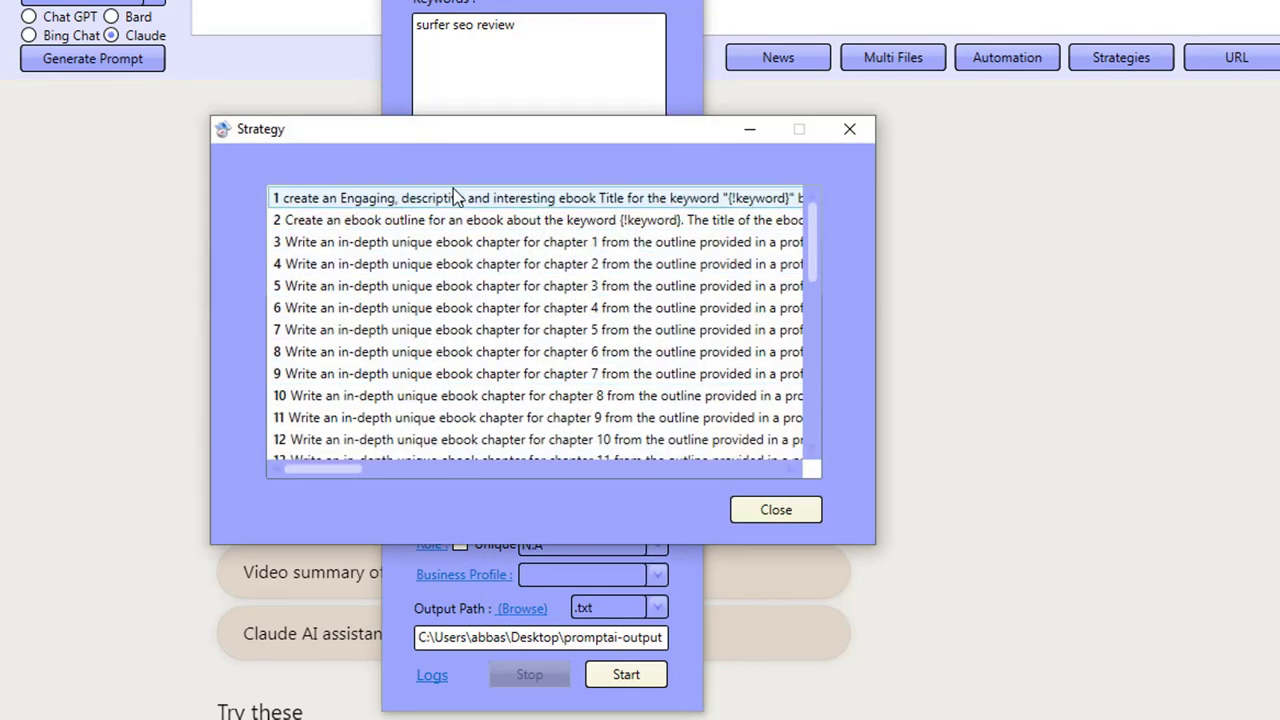
scroll(435, 275, "down", 9)
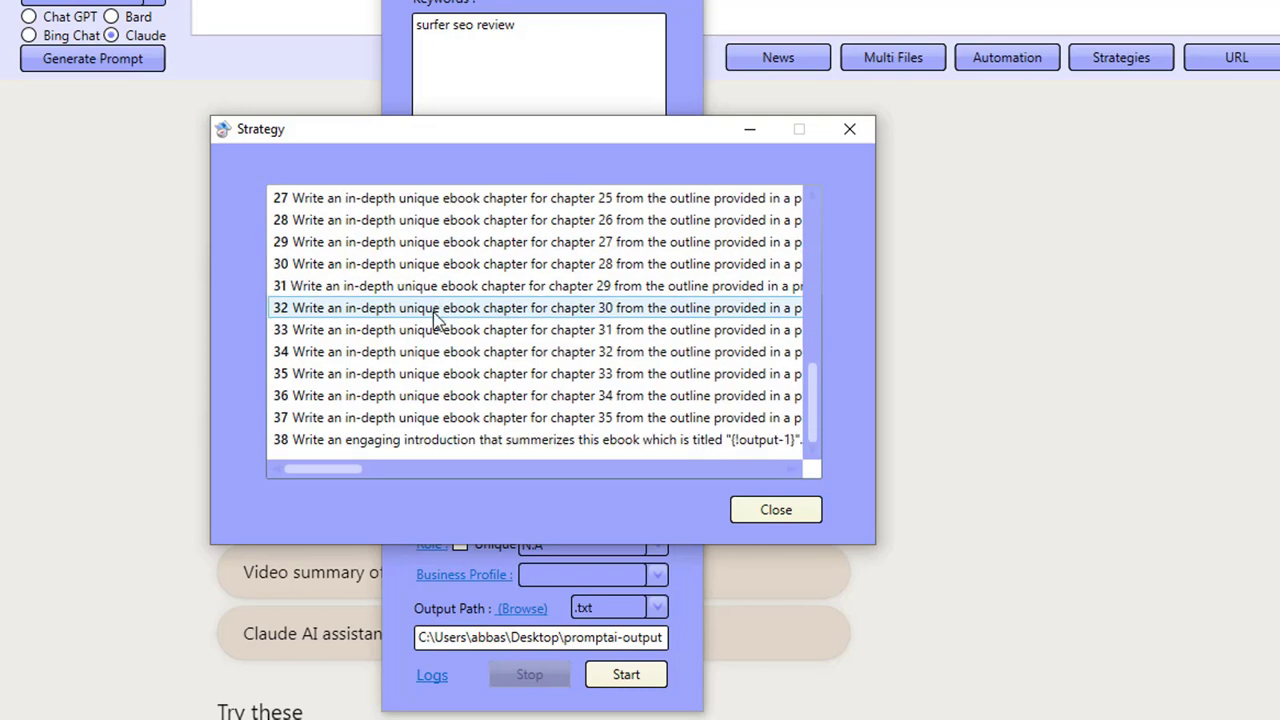
double_click(493, 331)
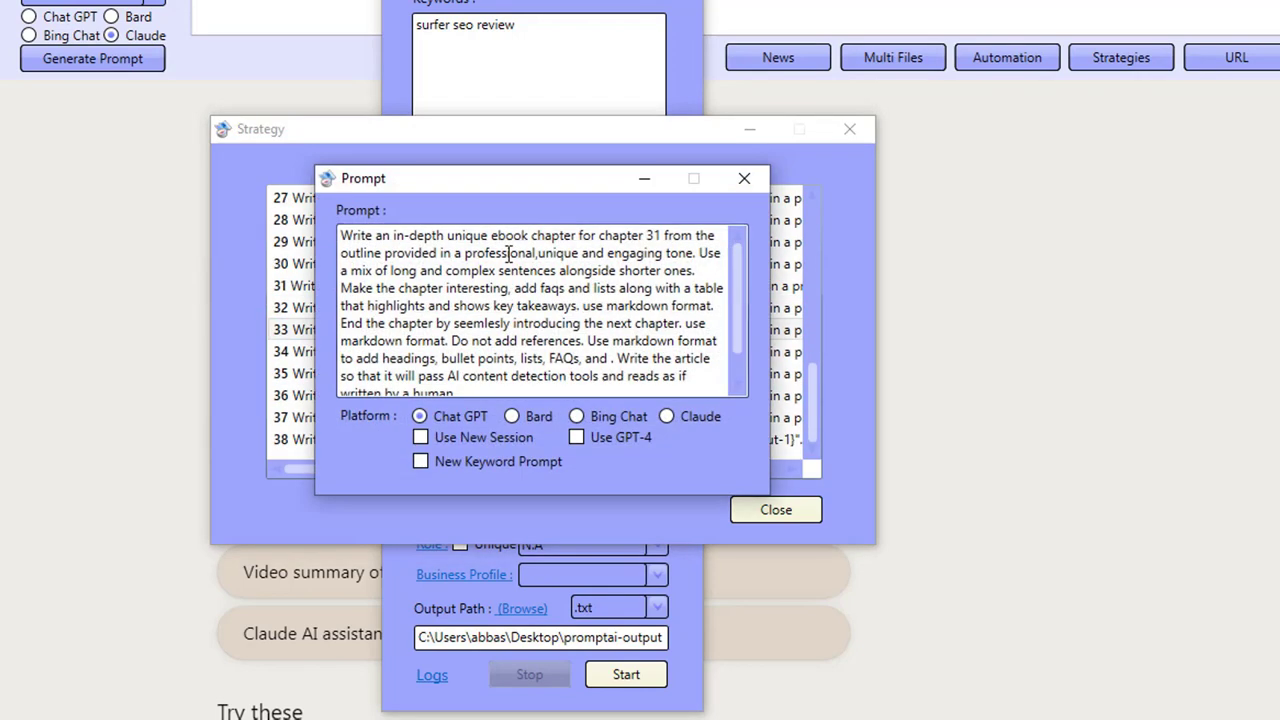
scroll(498, 268, "down", 1)
left_click(744, 178)
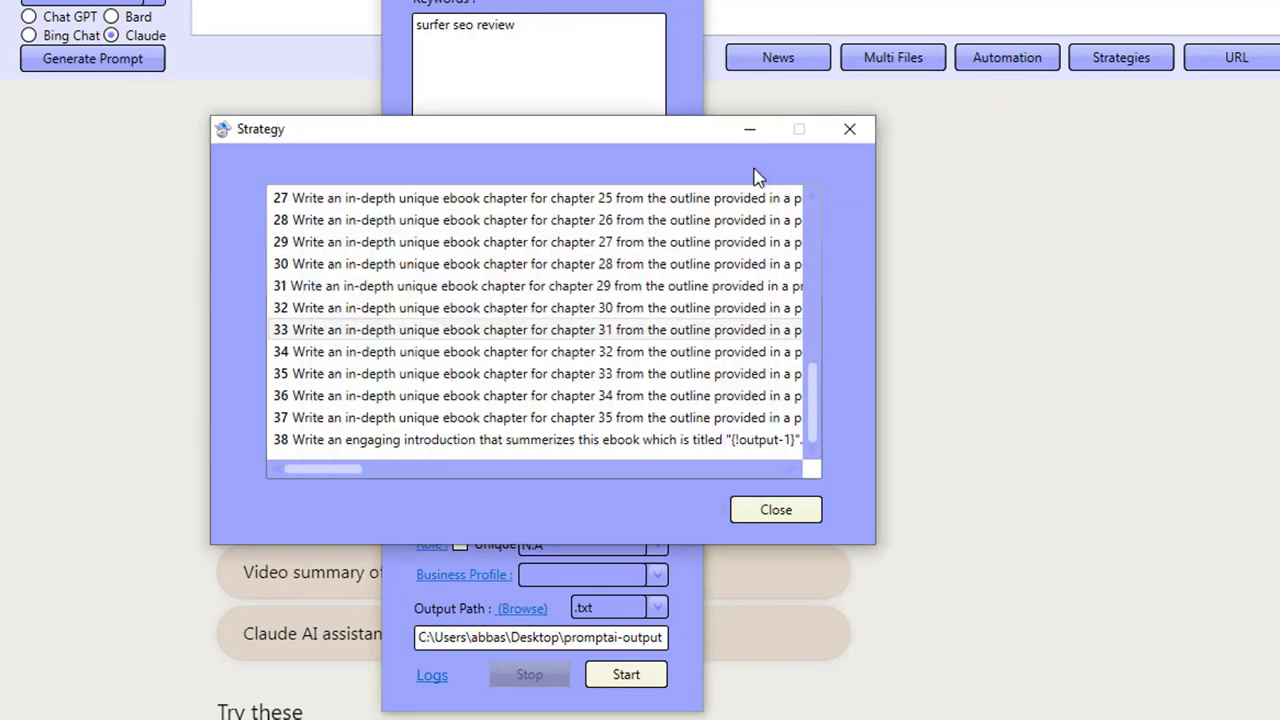
left_click(849, 129)
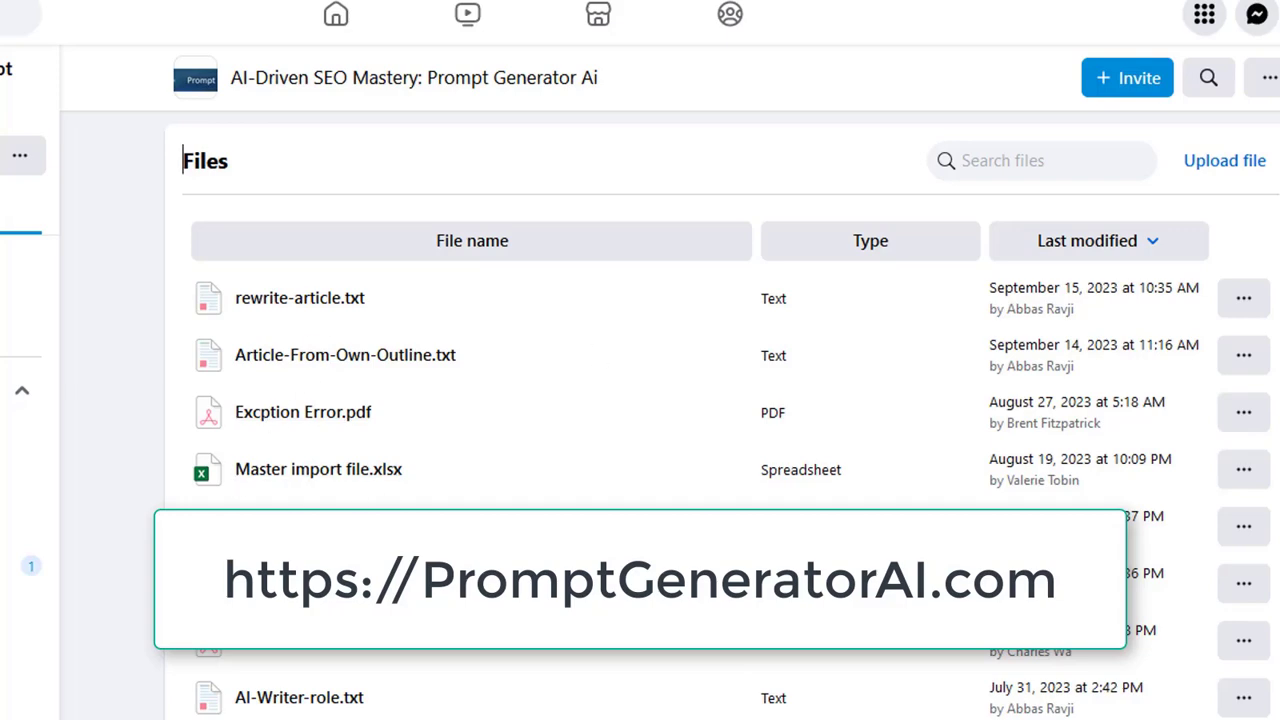
Switch to the Facebook group's files page and view the group sections above the file list.
scroll(654, 343, "up", 2)
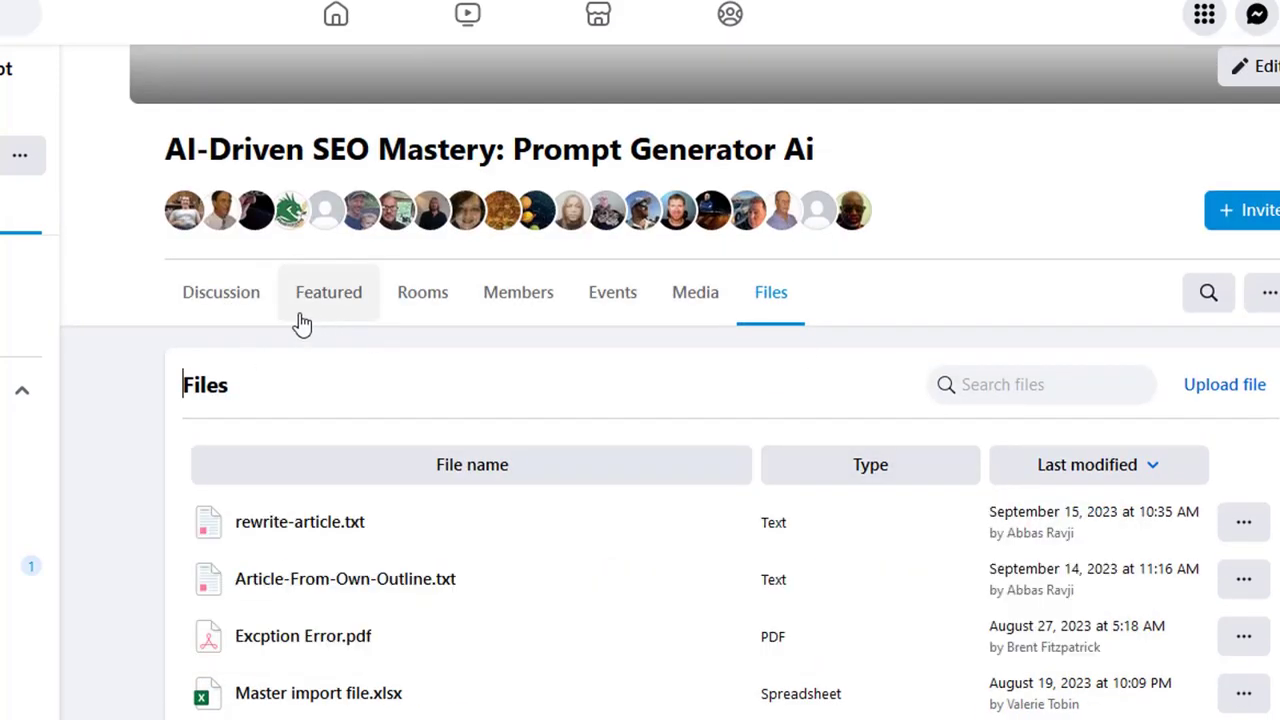